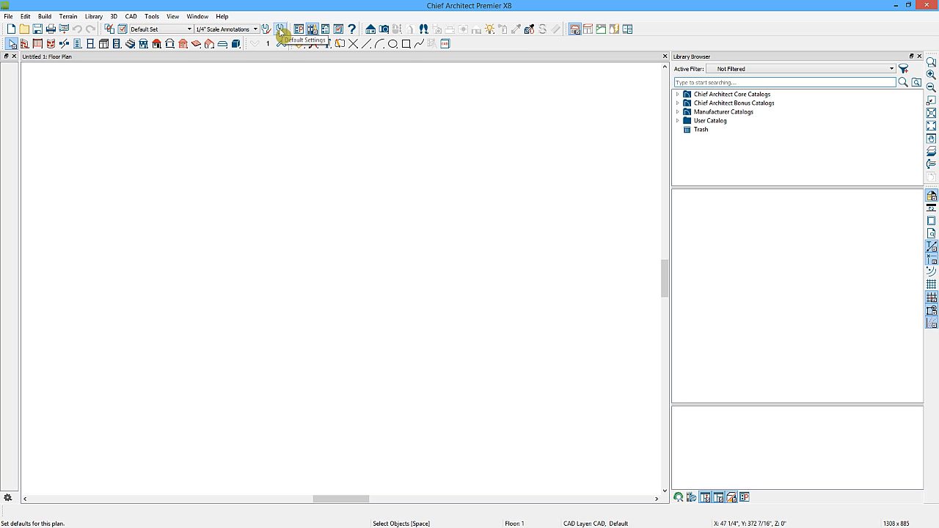
Review the list of default settings categories for the current plan and close it.
left_click(281, 30)
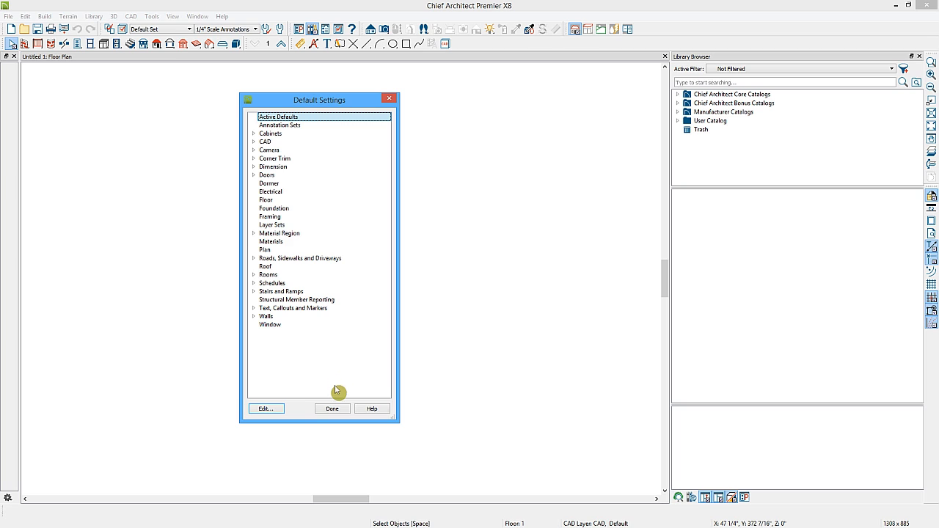
left_click(332, 409)
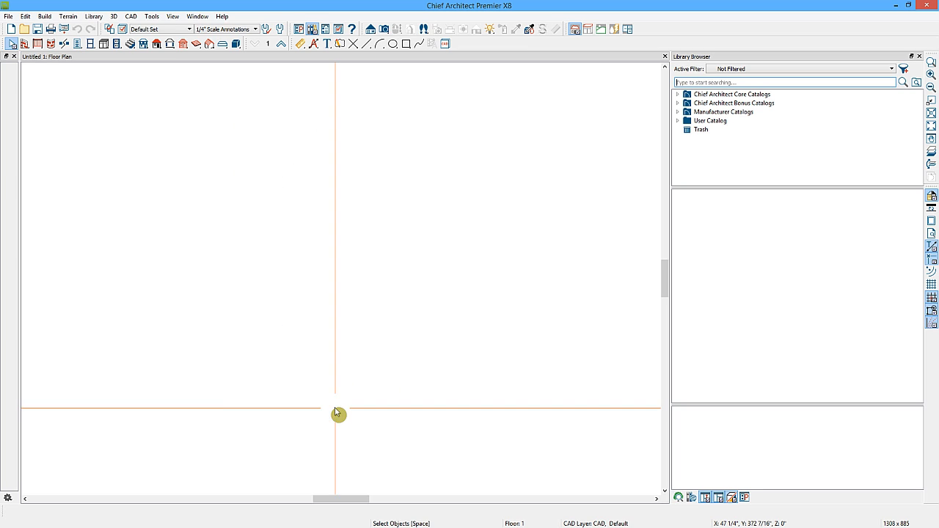
Save the current plan as a template named MY TEMPLATE, declining to make it the default for imperial plans.
left_click(8, 17)
mouse_move(30, 82)
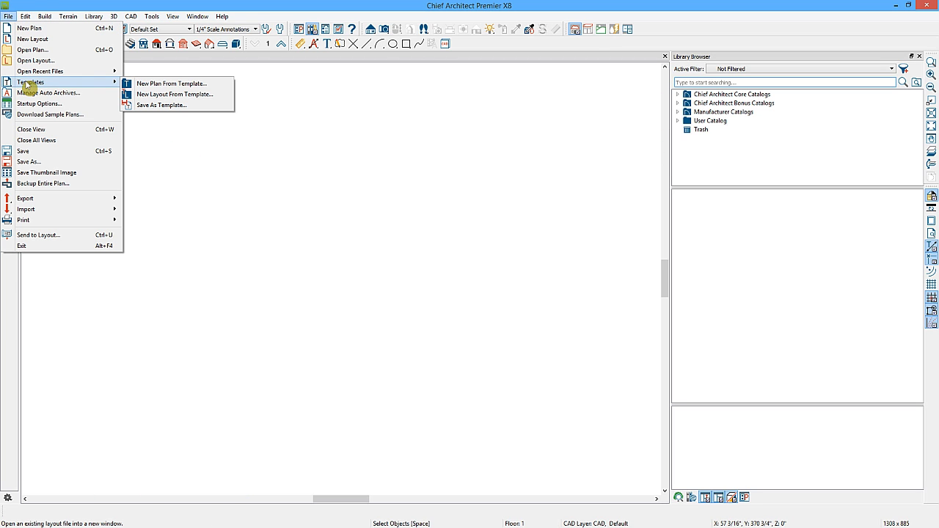
left_click(172, 107)
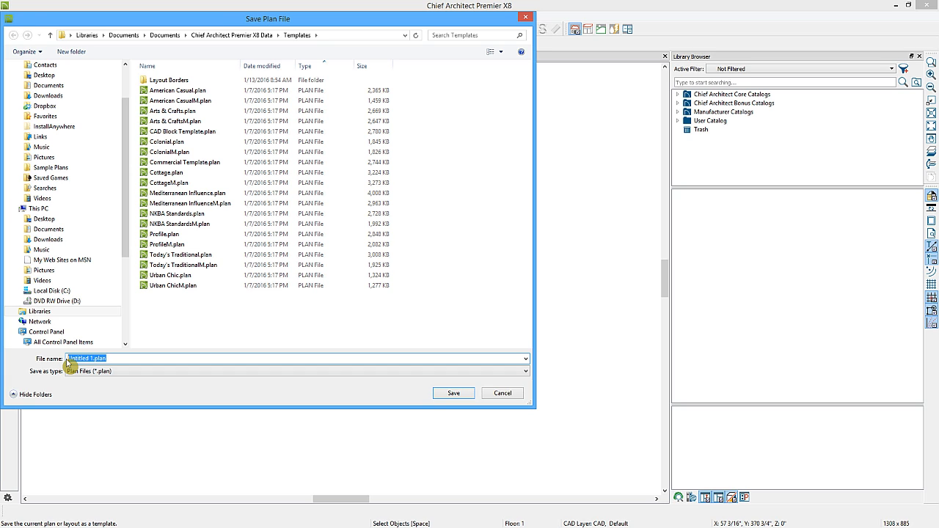
type("MY TEMPLATE")
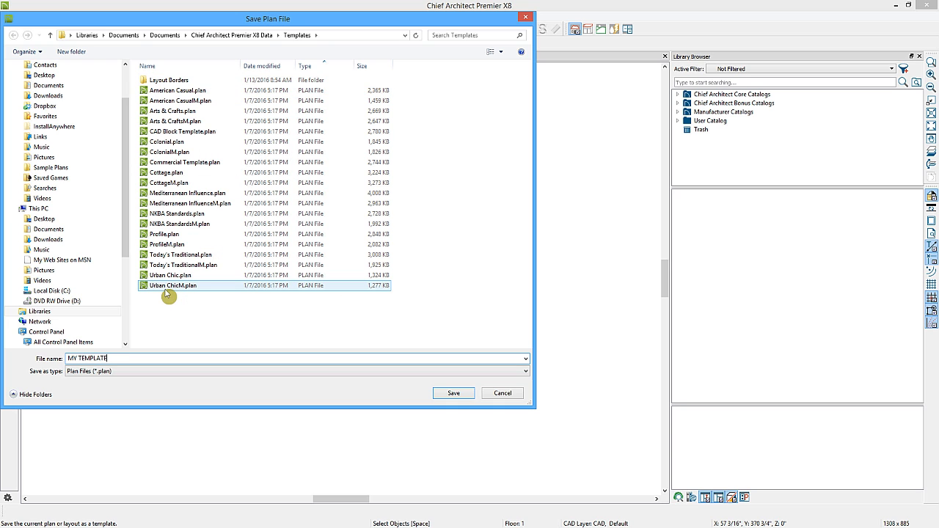
left_click(456, 394)
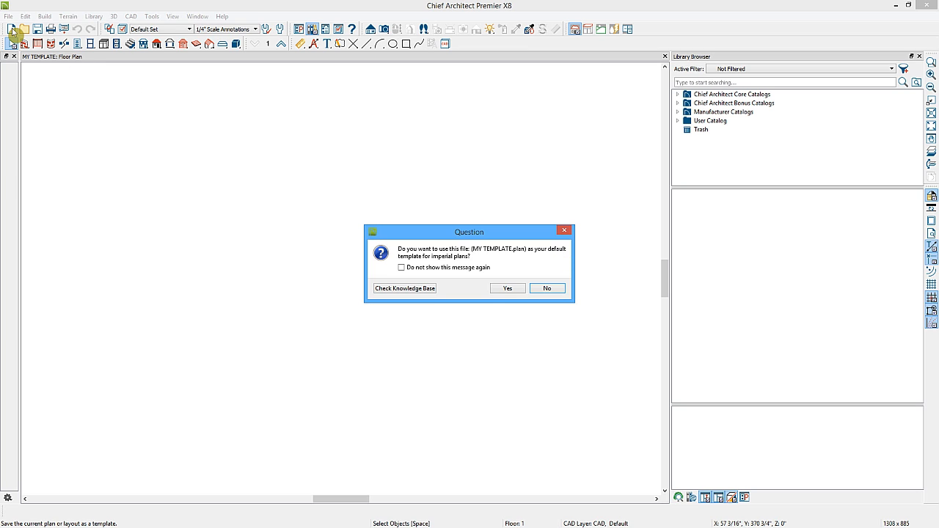
left_click(548, 289)
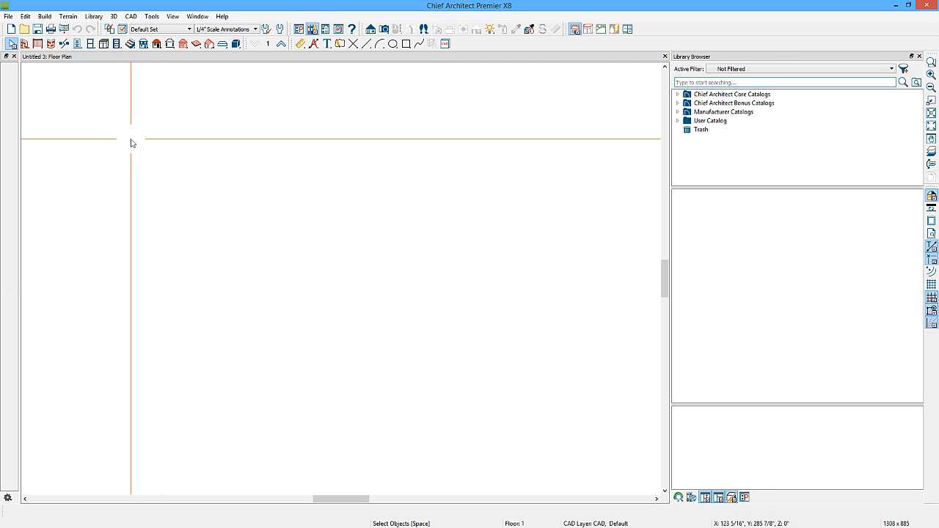
Create a new plan from the Today's Traditional.plan template, declining to make it the default for imperial plans.
left_click(9, 17)
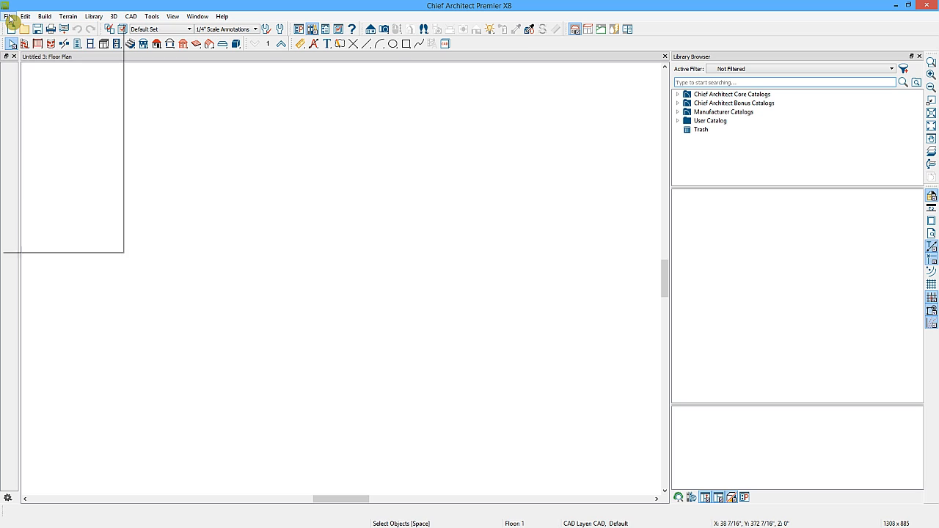
mouse_move(32, 86)
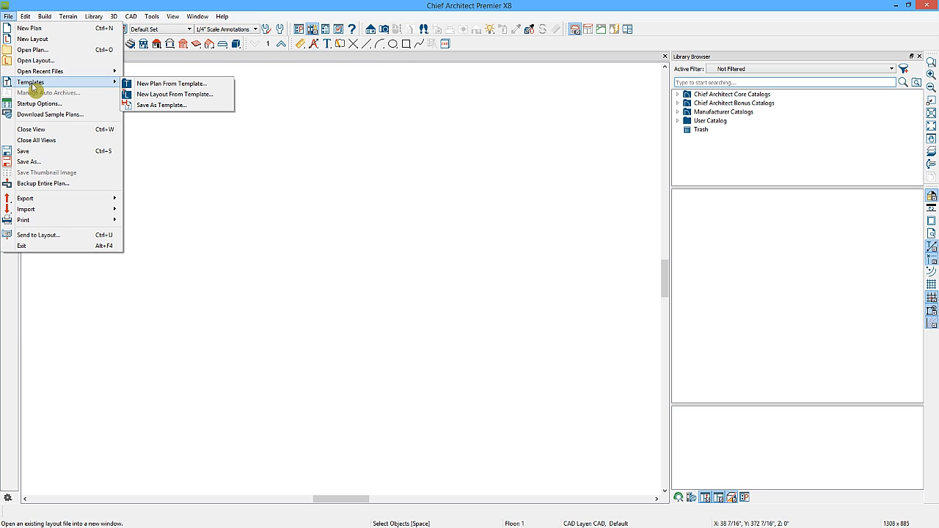
left_click(156, 85)
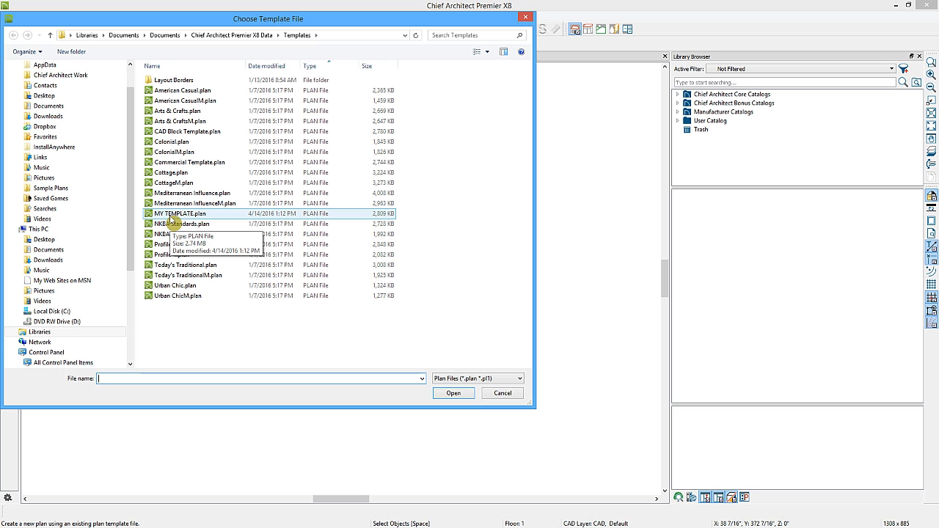
left_click(184, 266)
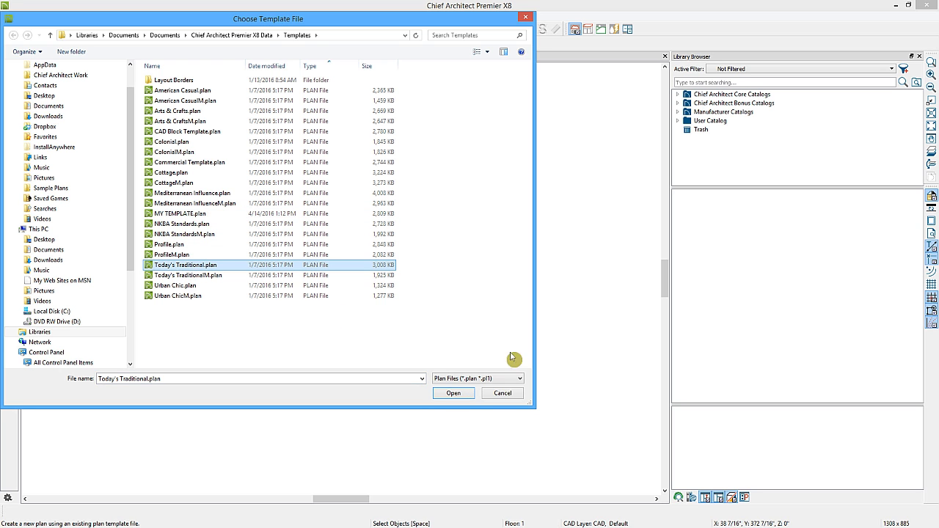
left_click(454, 394)
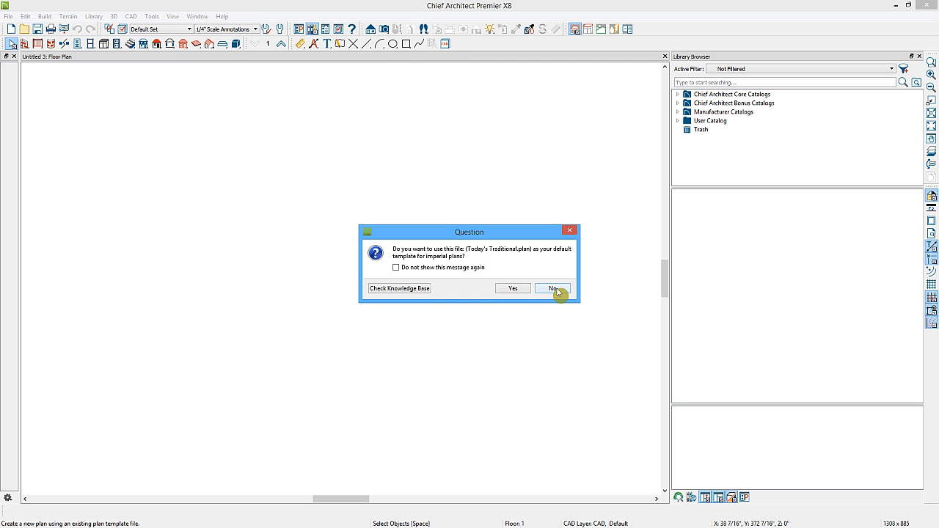
left_click(554, 288)
Draw a rectangle of exterior walls about 33'-1" deep and a full-depth interior wall dividing off a narrow room along its left side.
left_click(24, 43)
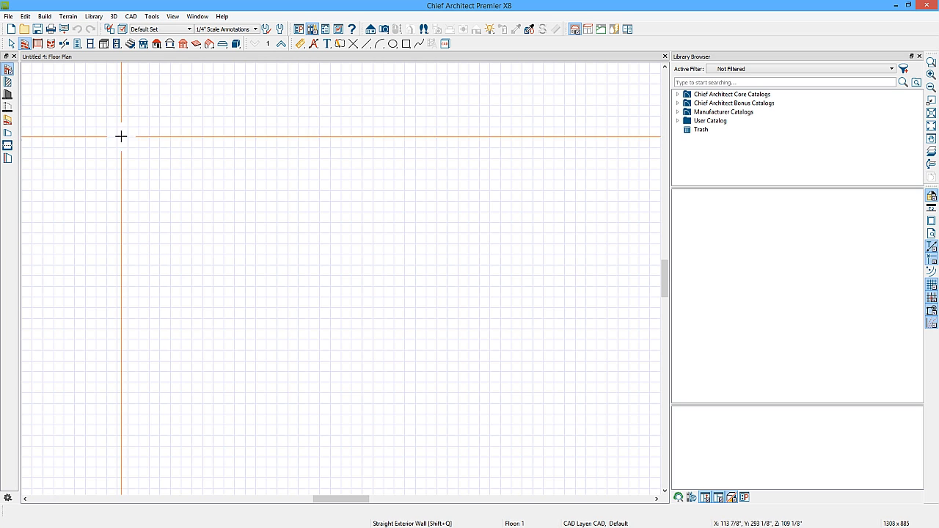
mouse_move(111, 93)
left_mouse_down()
mouse_move(560, 94)
mouse_move(560, 443)
mouse_move(153, 418)
mouse_move(109, 426)
mouse_move(109, 434)
mouse_move(109, 93)
left_mouse_up()
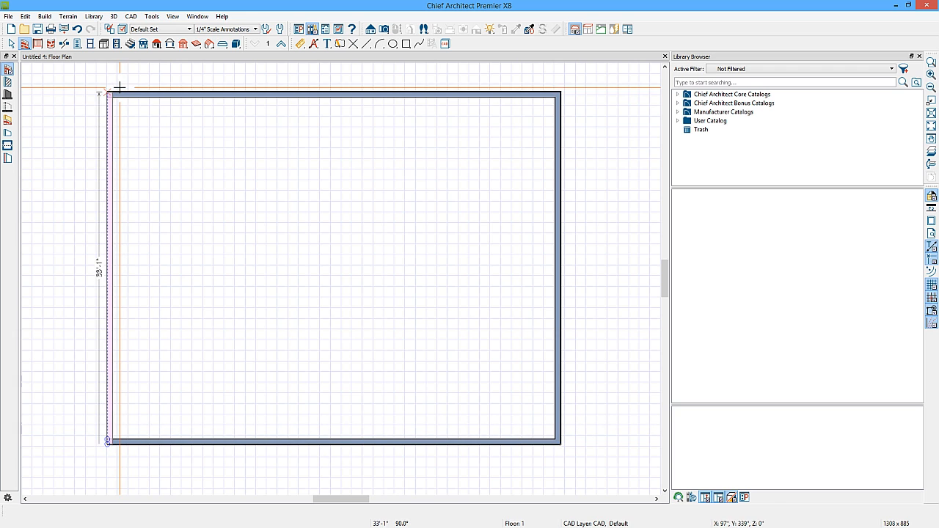
left_click(8, 81)
left_click_drag(205, 98, 205, 438)
Place a door in the upper exterior wall and one in the interior wall, plus a window beside the exterior door.
left_click(77, 43)
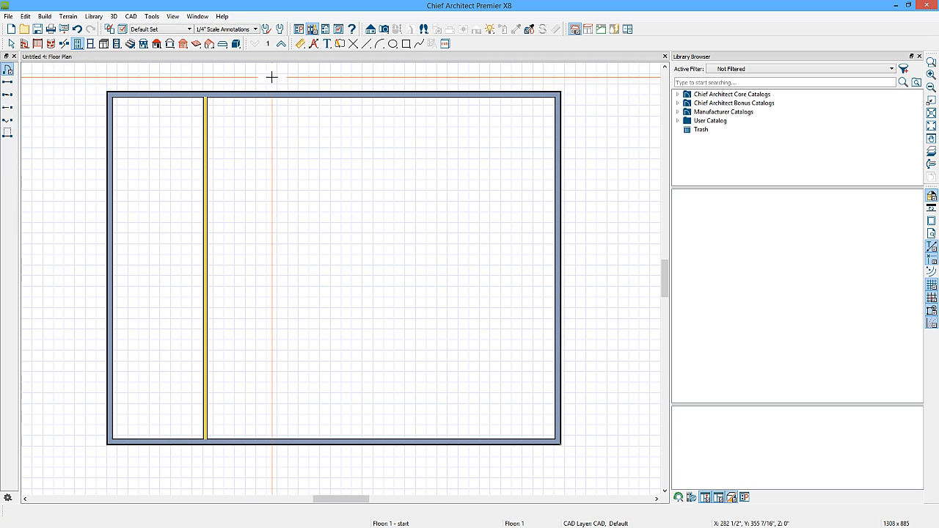
left_click(248, 94)
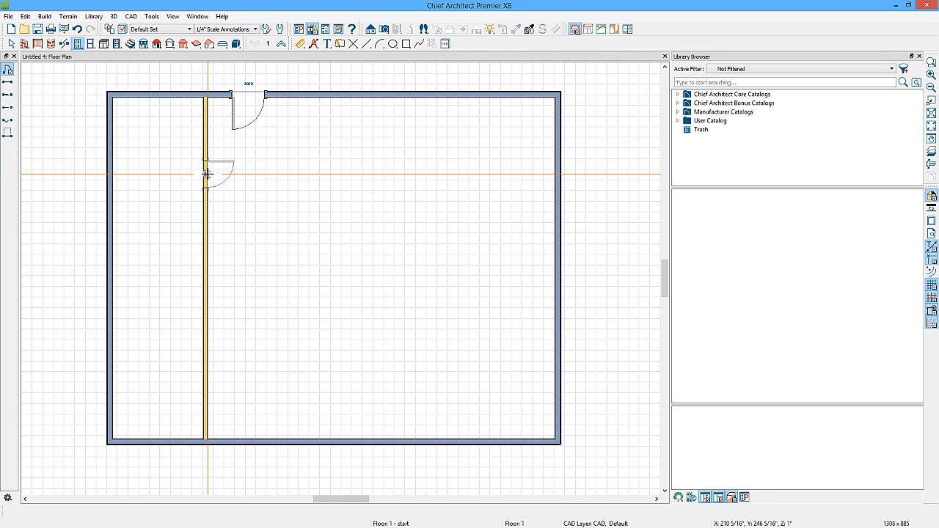
left_click(206, 174)
left_click(90, 43)
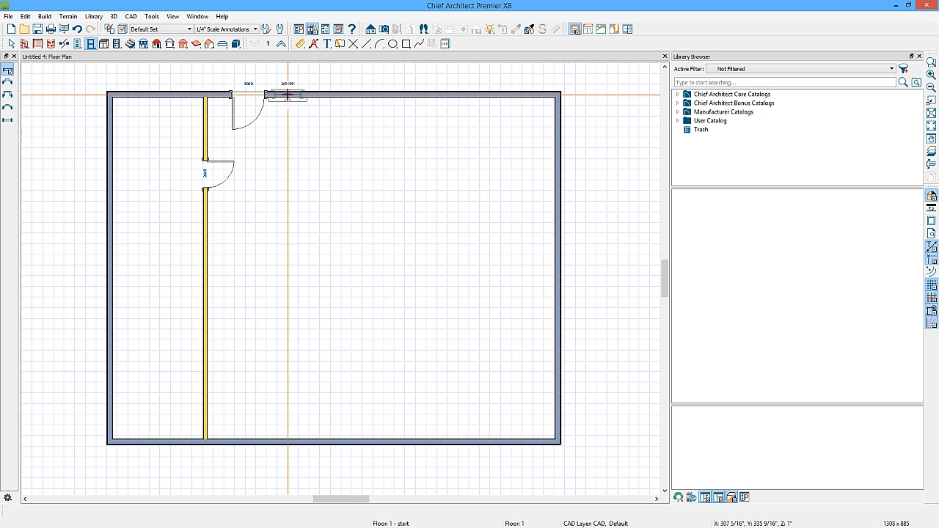
left_click(300, 96)
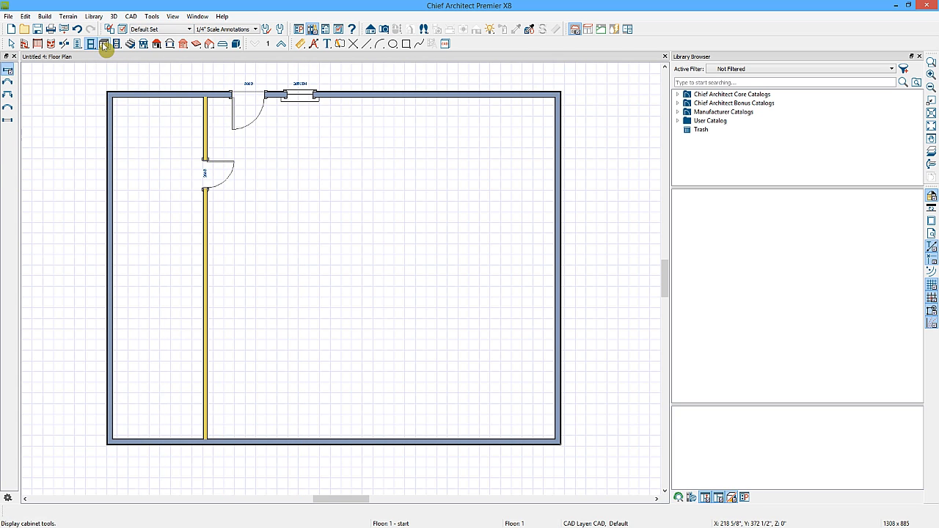
Place a base cabinet against the upper wall past the window, a wall light beside it and a ceiling light in the room.
left_click(103, 43)
left_click(348, 108)
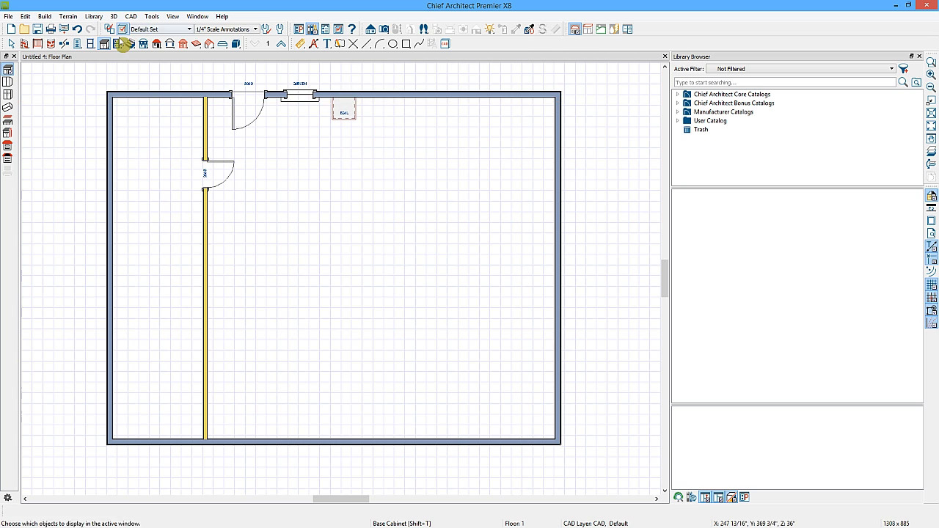
left_click(117, 44)
left_click(8, 95)
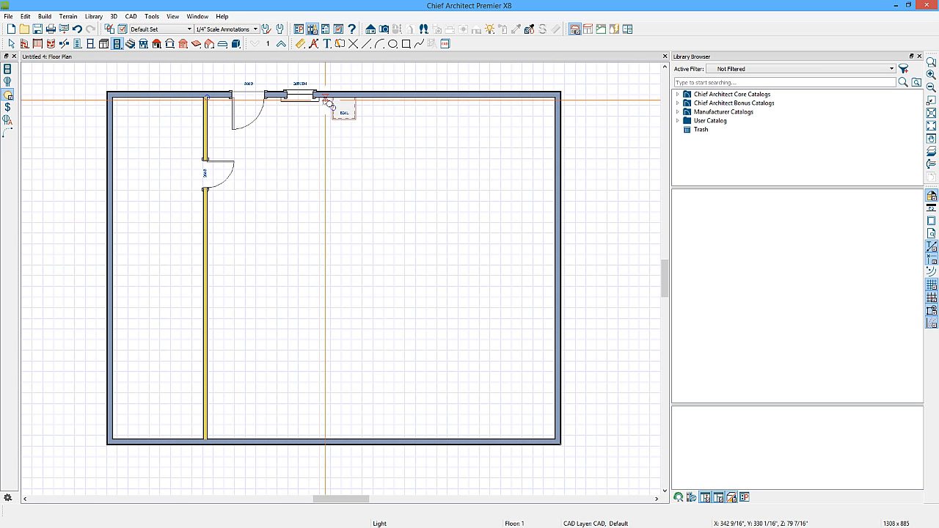
left_click(289, 150)
key("space")
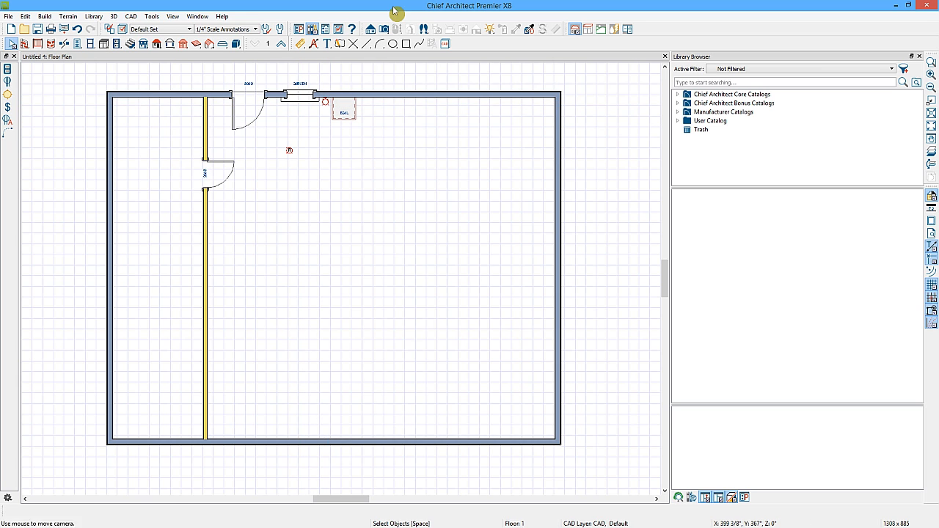
Create a full camera view from the middle of the large room looking toward the exterior door.
left_click(384, 29)
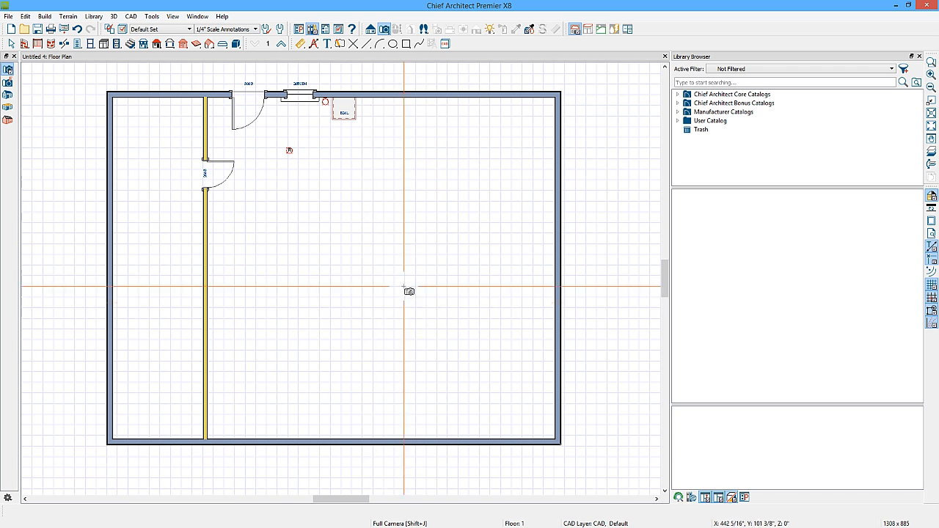
left_click_drag(403, 286, 230, 94)
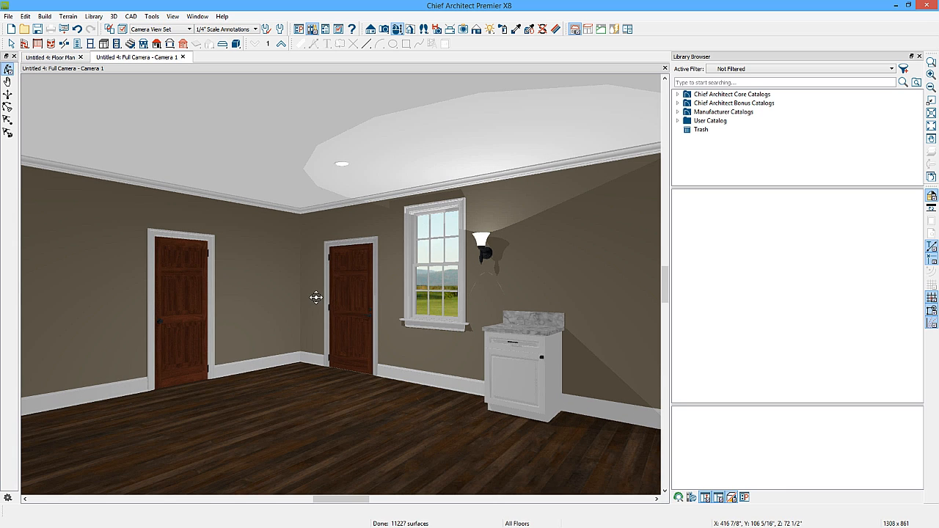
key("space")
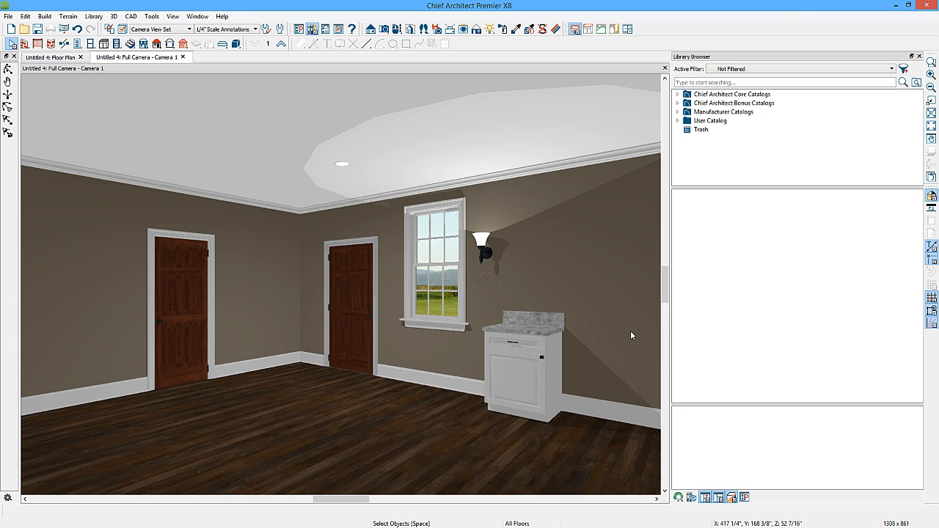
Close the camera view and the sample plan without saving the changes.
left_click(665, 69)
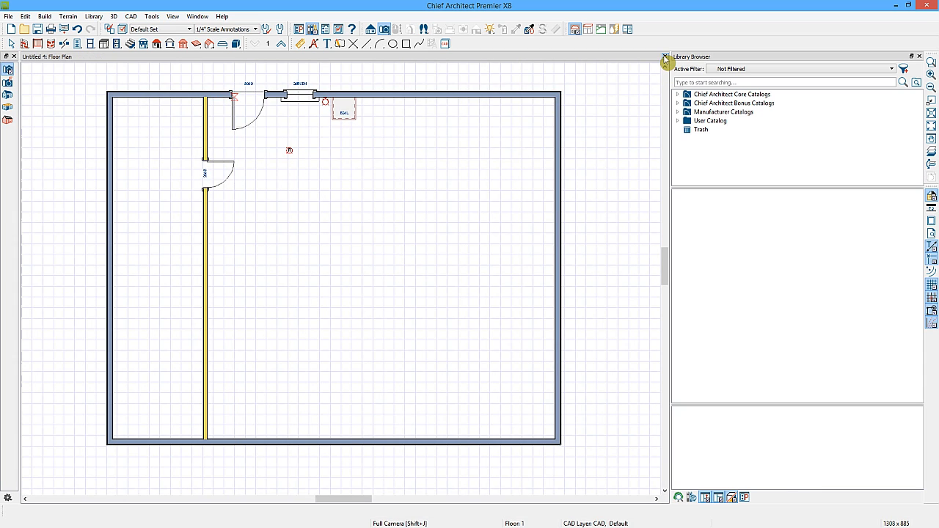
left_click(666, 57)
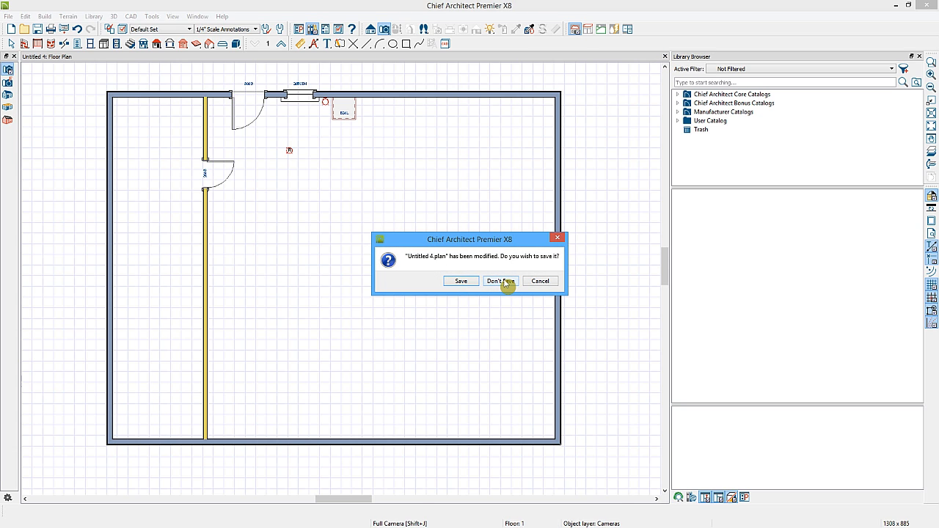
left_click(501, 282)
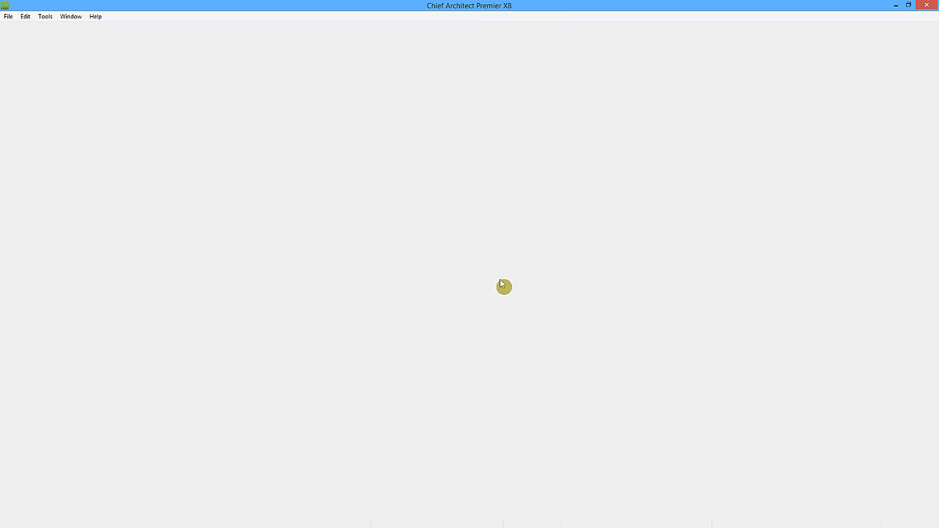
Create a new blank plan.
left_click(9, 16)
left_click(20, 30)
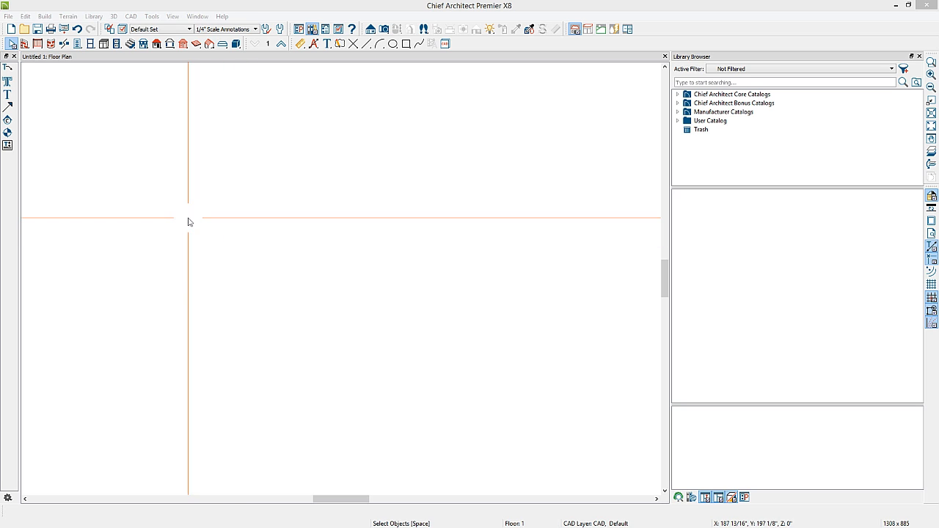
left_click(39, 67)
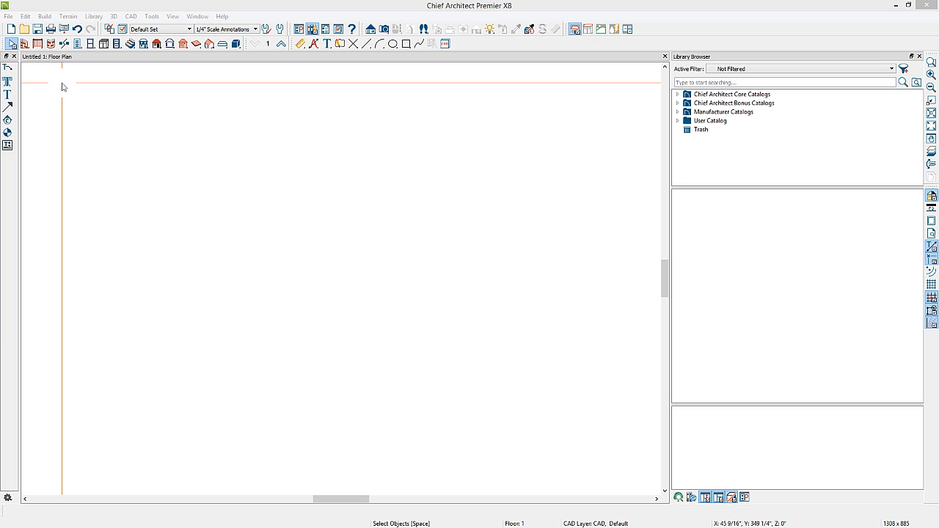
Begin saving the plan under a new name and create a folder named CHIEF PLANS in the Documents library.
left_click(8, 16)
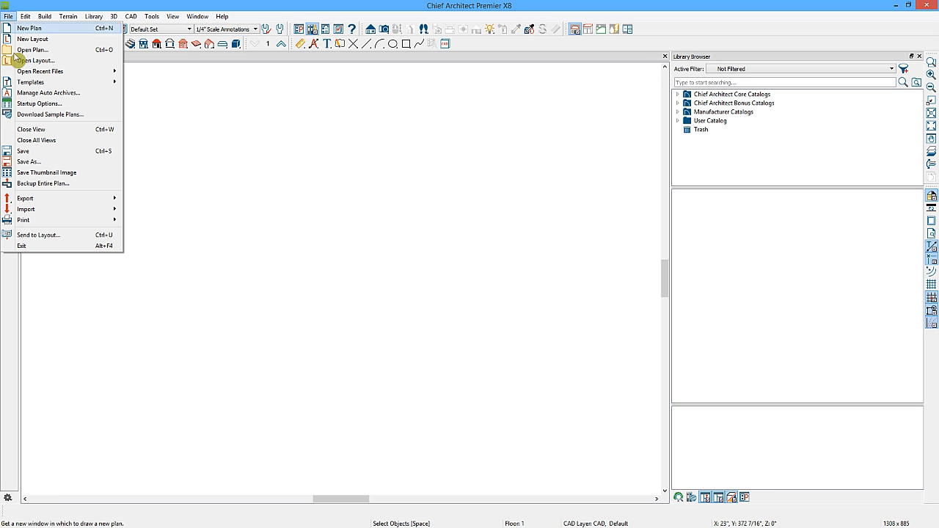
left_click(31, 163)
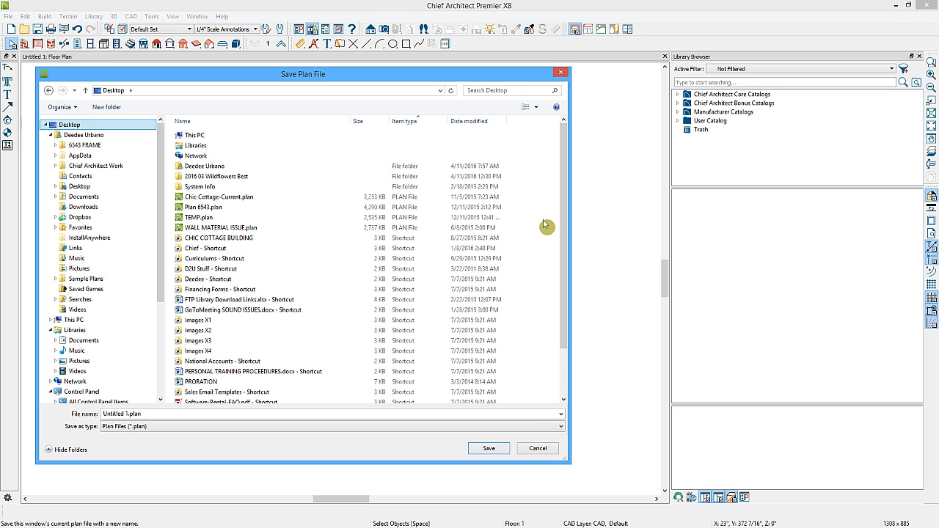
left_click(83, 341)
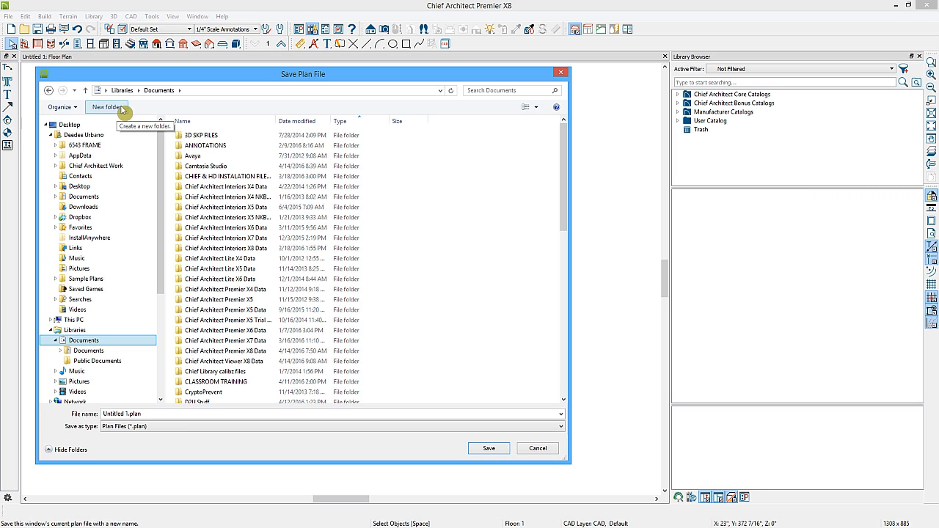
left_click(118, 109)
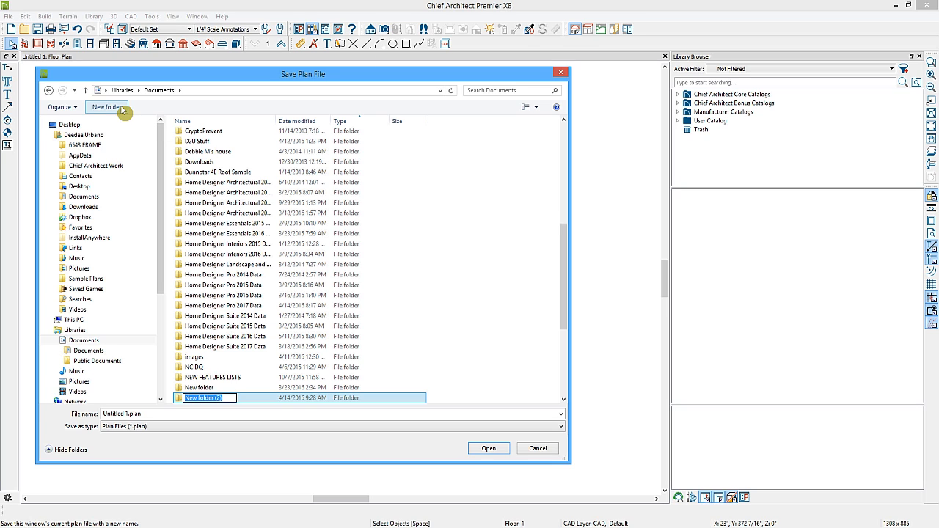
type("CHIEF PLANS")
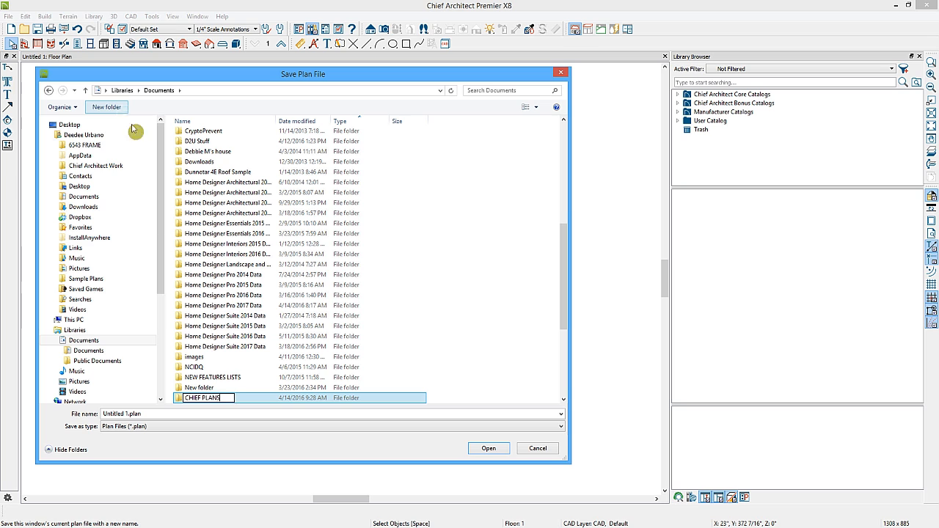
key("Return")
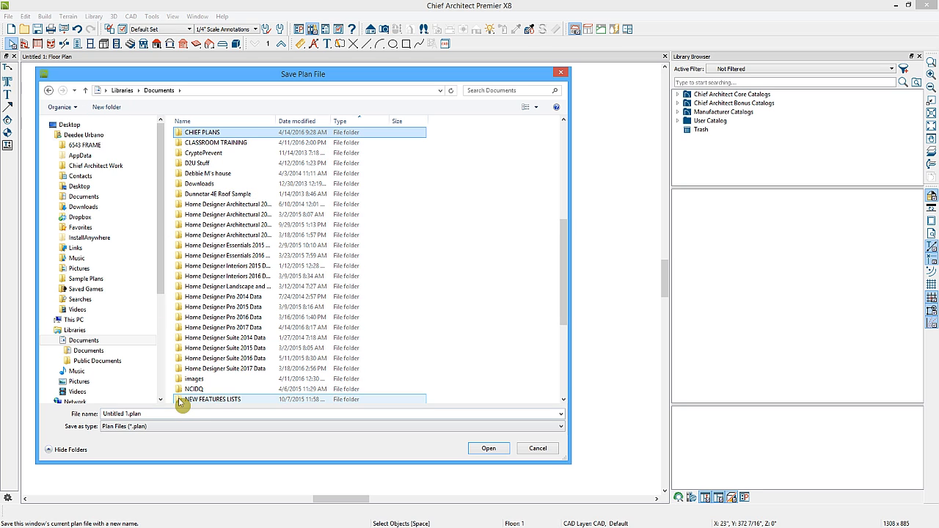
Open the CHIEF PLANS folder, create a subfolder named NEW PROJECT in it, and open that subfolder.
double_click(180, 135)
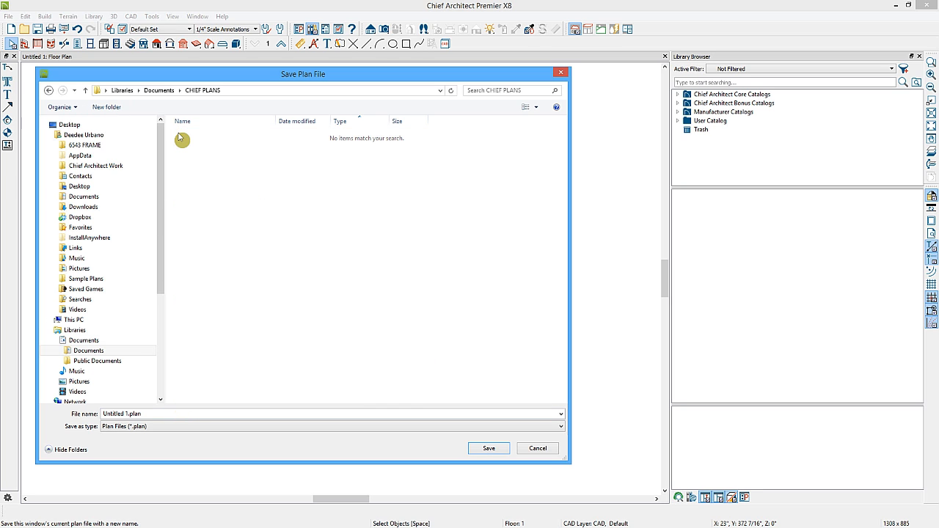
left_click(108, 109)
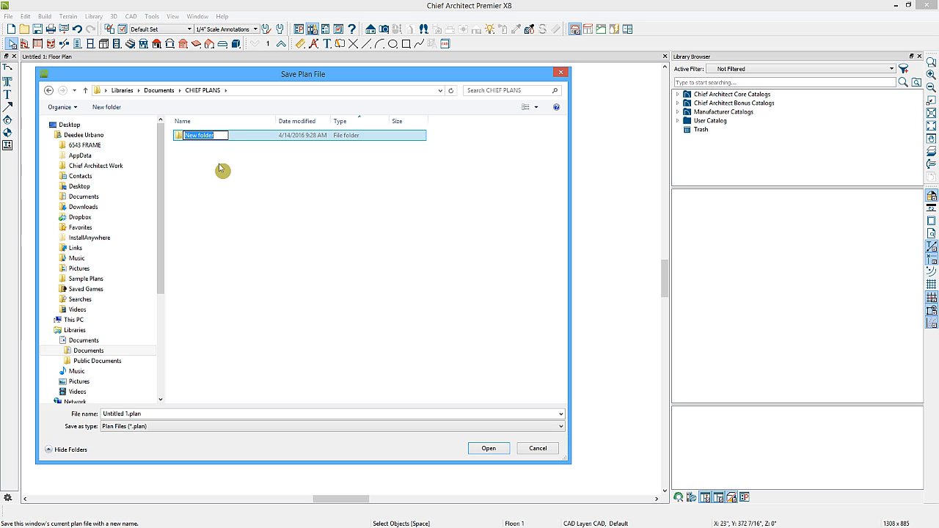
key("BackSpace")
type("NEW")
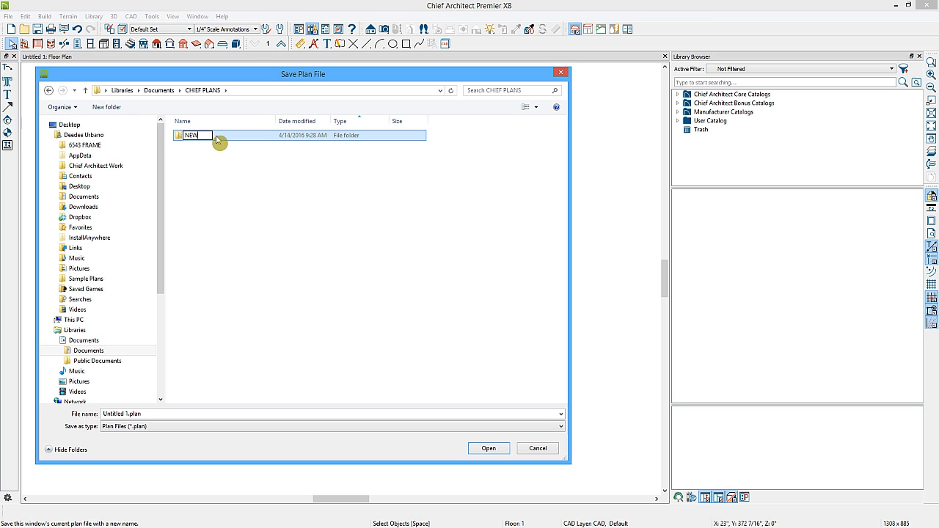
type(" PROJECT")
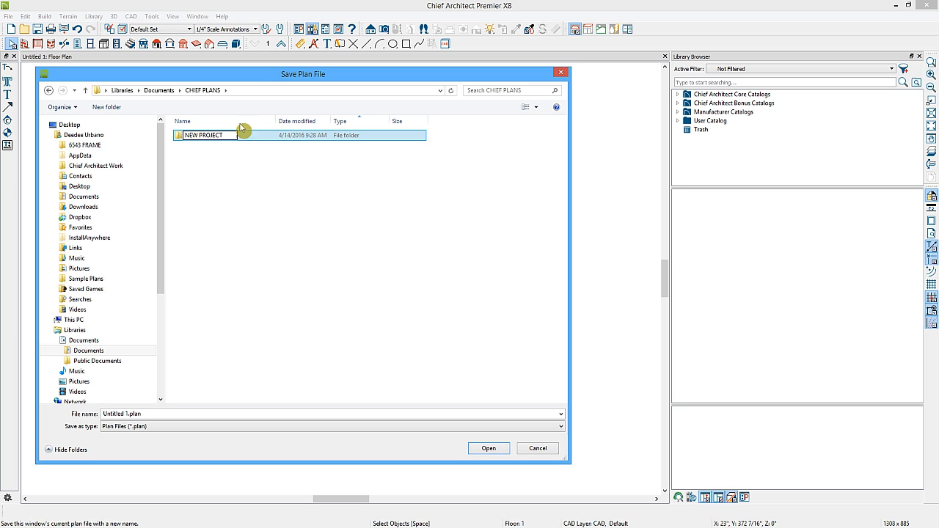
left_click(223, 169)
double_click(178, 138)
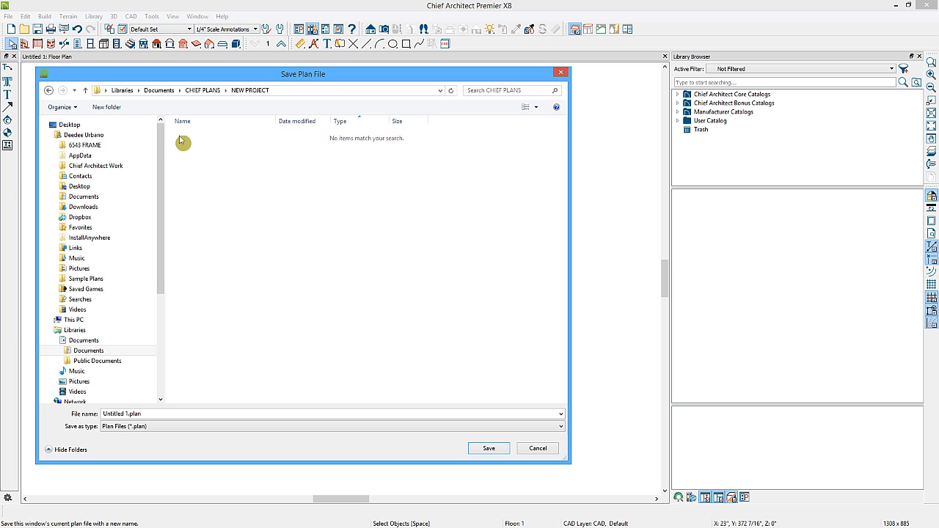
Save the plan file as NEW PROJECT in the NEW PROJECT folder.
left_click(146, 414)
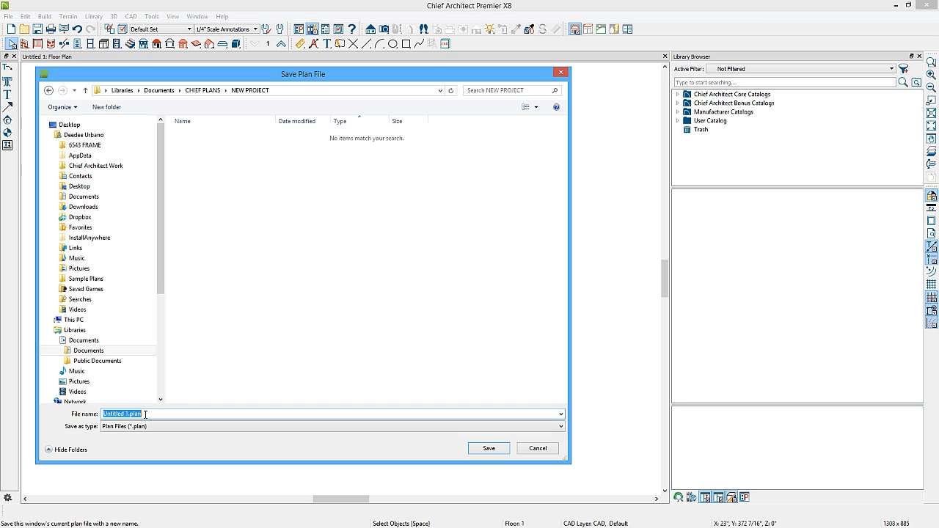
type("NEW PROJECT")
left_click(490, 449)
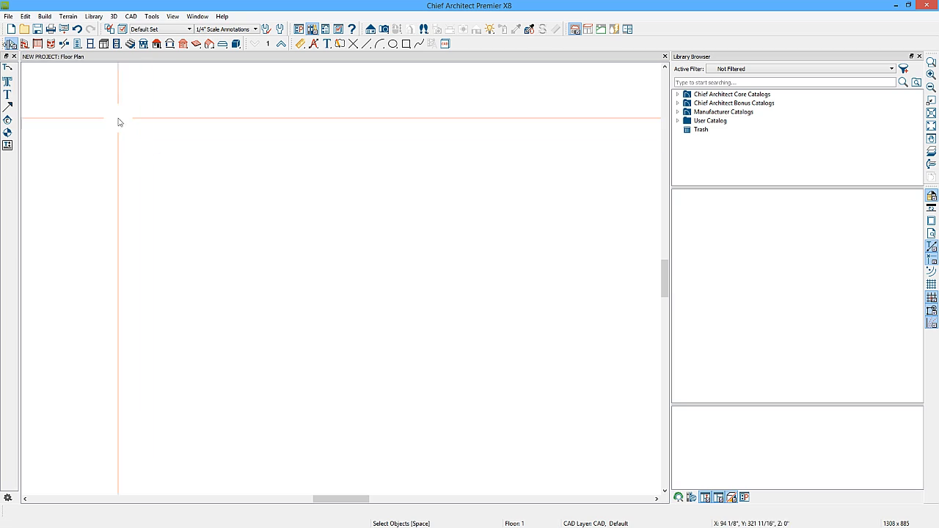
Draw a straight exterior wall about 50 ft long across the upper plan area, with a short wall running down from its right end.
left_click(24, 45)
left_click(37, 44)
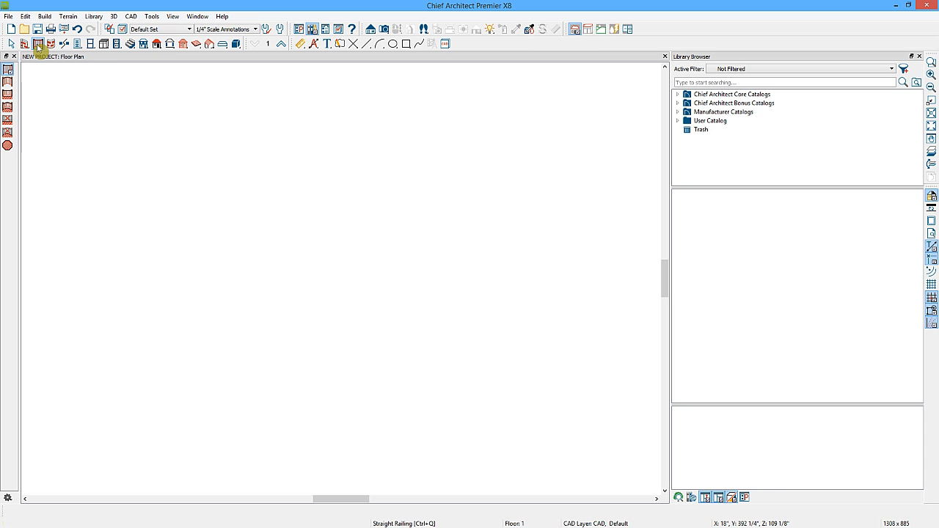
left_click(51, 44)
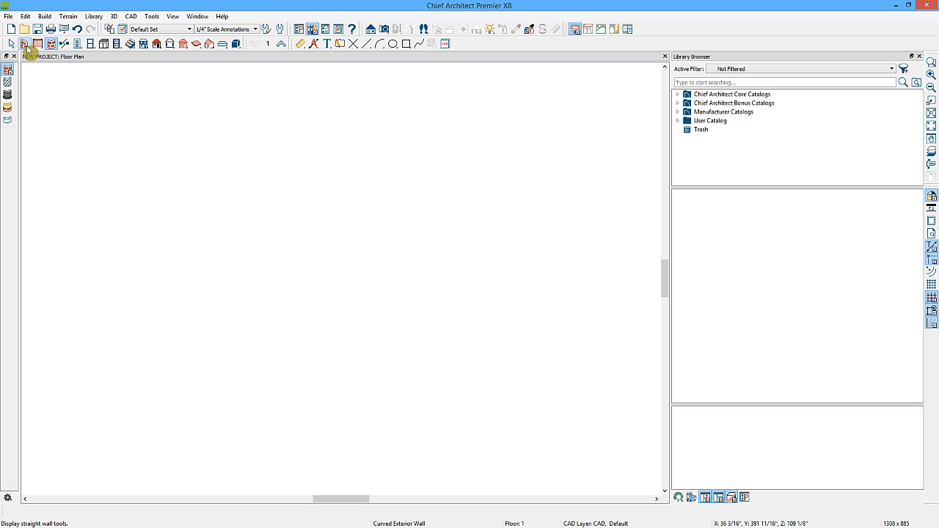
left_click(25, 45)
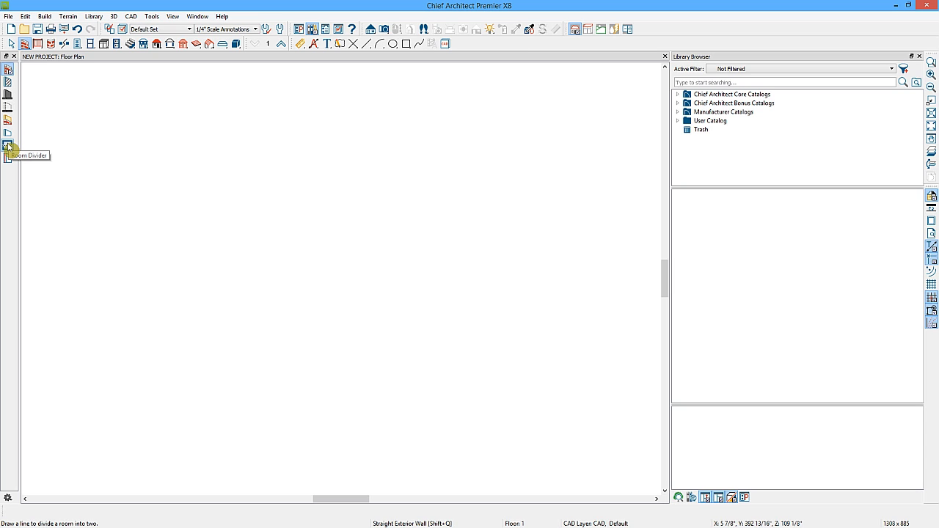
left_click(9, 71)
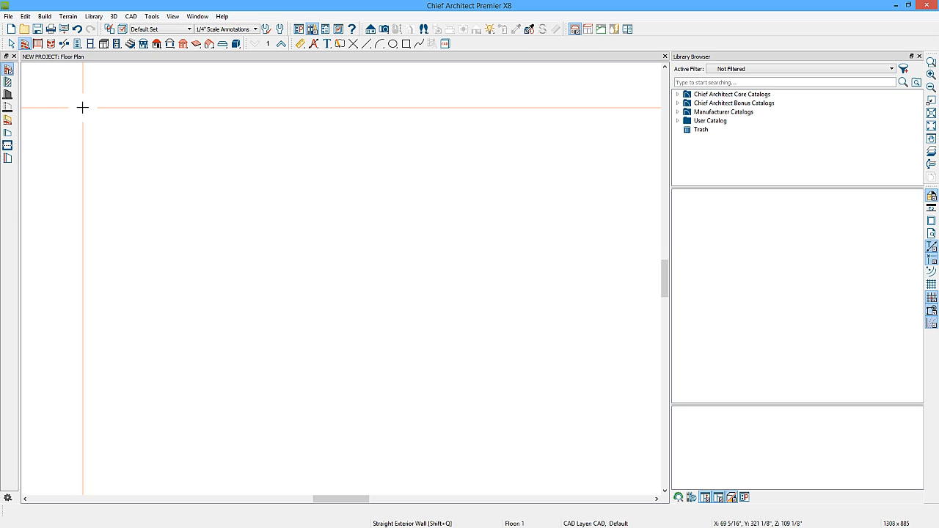
left_click_drag(83, 111, 614, 109)
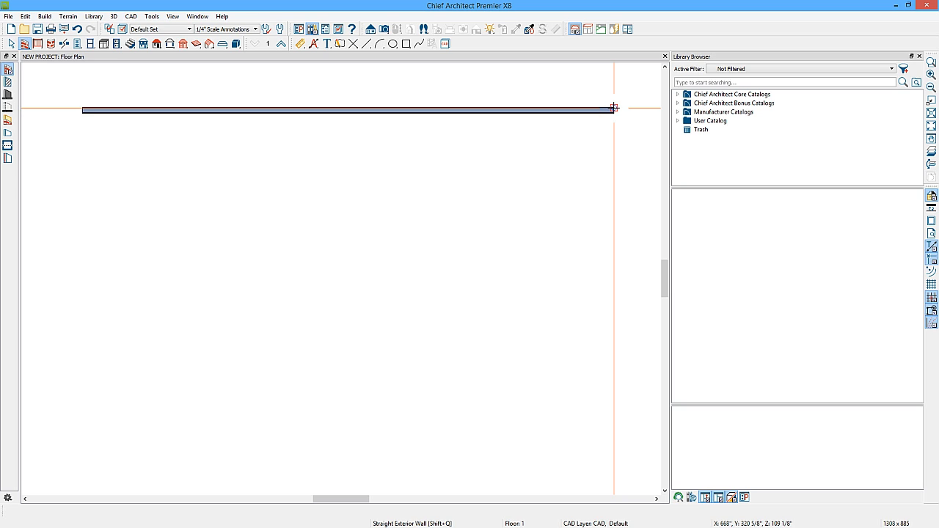
left_click_drag(614, 108, 614, 150)
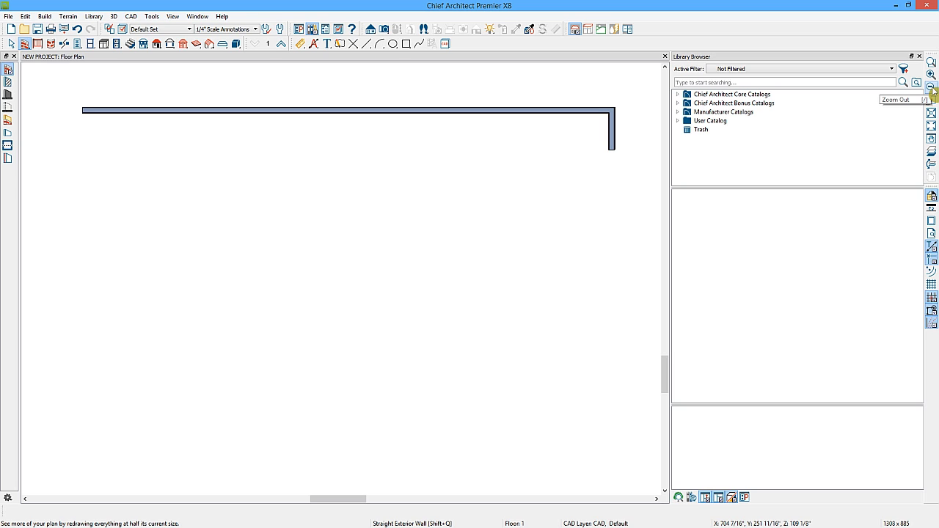
Examine the two exterior walls at different zoom levels and pan the plan around them.
left_click(930, 86)
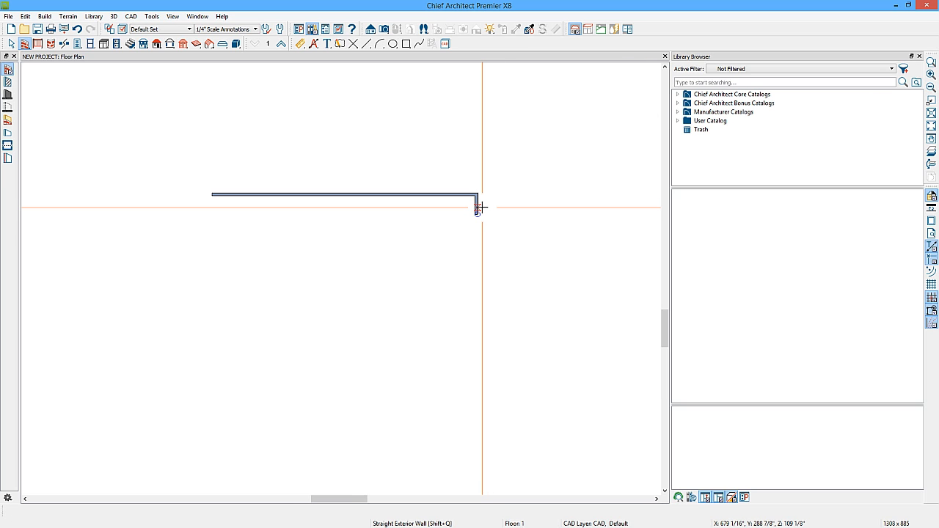
scroll(481, 208, "up", 5)
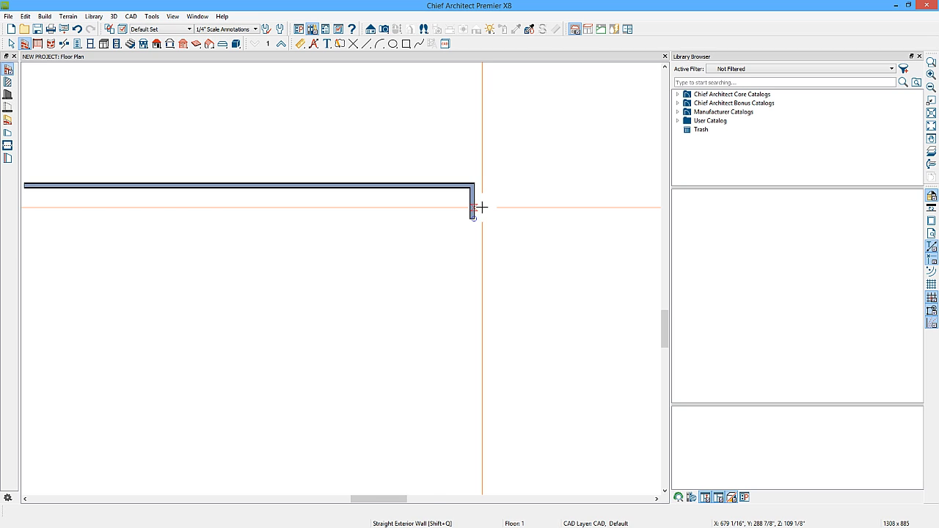
scroll(482, 208, "down", 5)
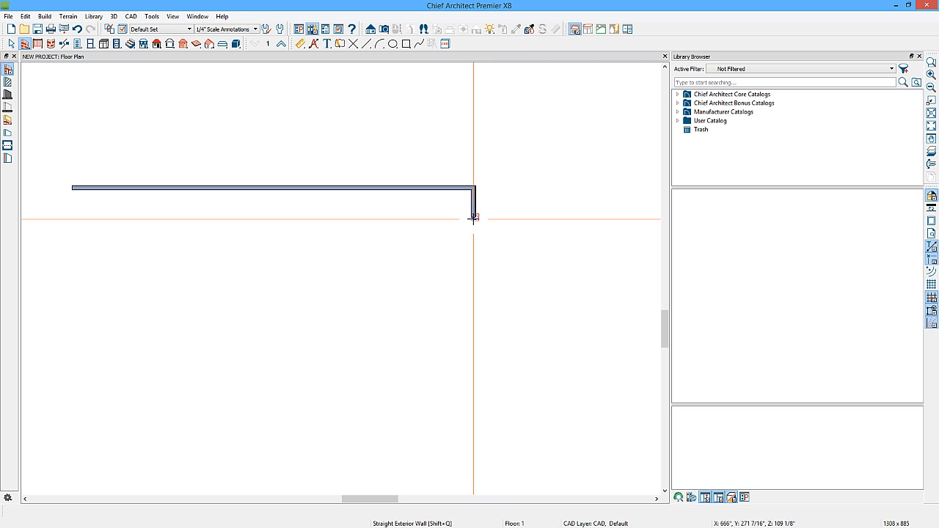
scroll(474, 217, "down", 2)
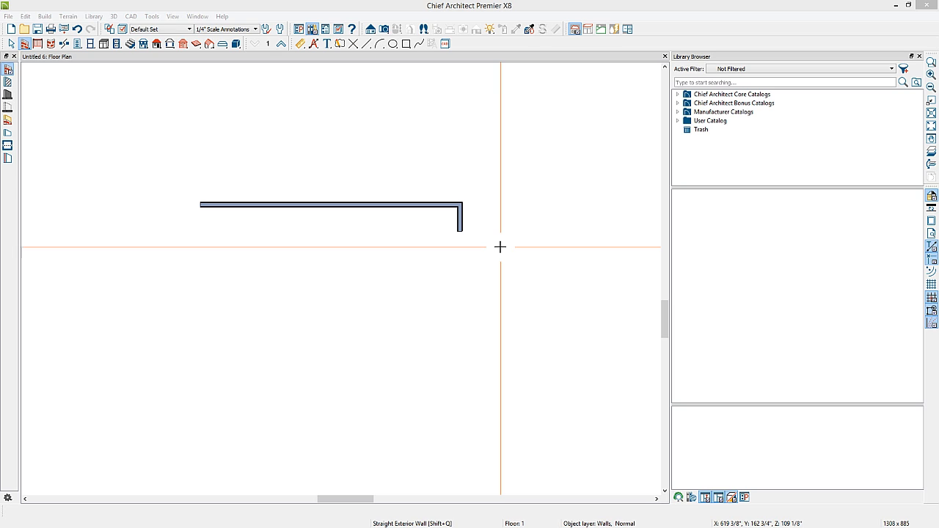
left_click(931, 140)
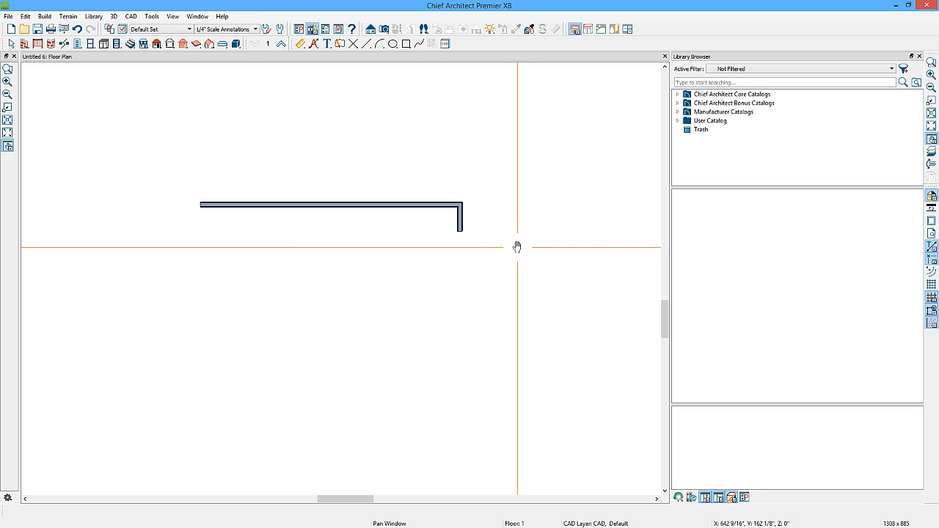
mouse_move(517, 247)
left_mouse_down()
mouse_move(482, 233)
mouse_move(478, 251)
mouse_move(528, 281)
mouse_move(521, 263)
left_mouse_up()
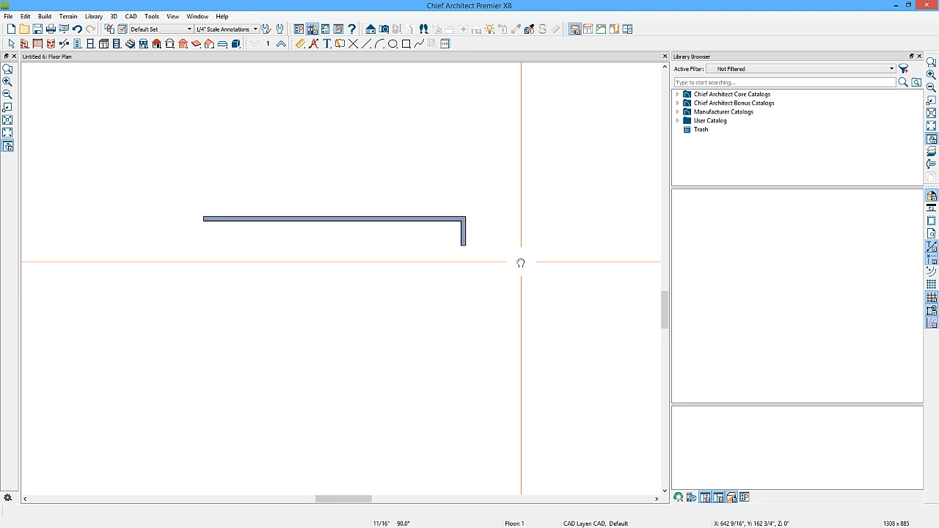
mouse_move(520, 263)
left_mouse_down()
mouse_move(516, 240)
mouse_move(502, 248)
mouse_move(515, 266)
left_mouse_up()
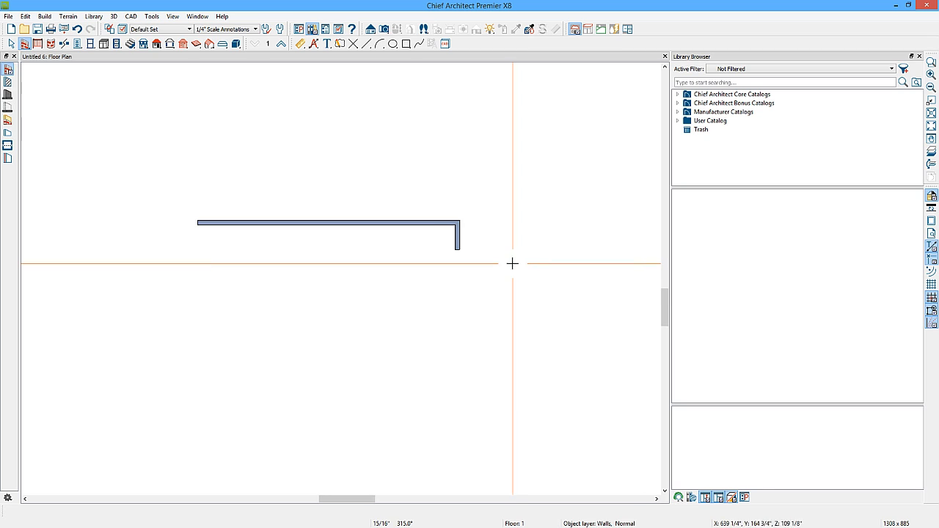
key("space")
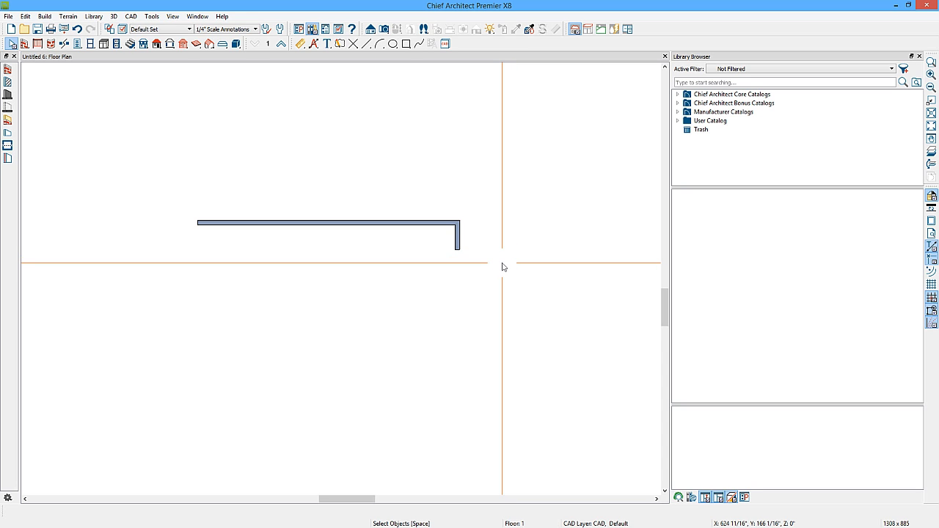
middle_click_drag(503, 267, 529, 259)
middle_click_drag(488, 231, 396, 182)
scroll(471, 209, "down", 1)
scroll(473, 212, "down", 2)
scroll(396, 182, "up", 2)
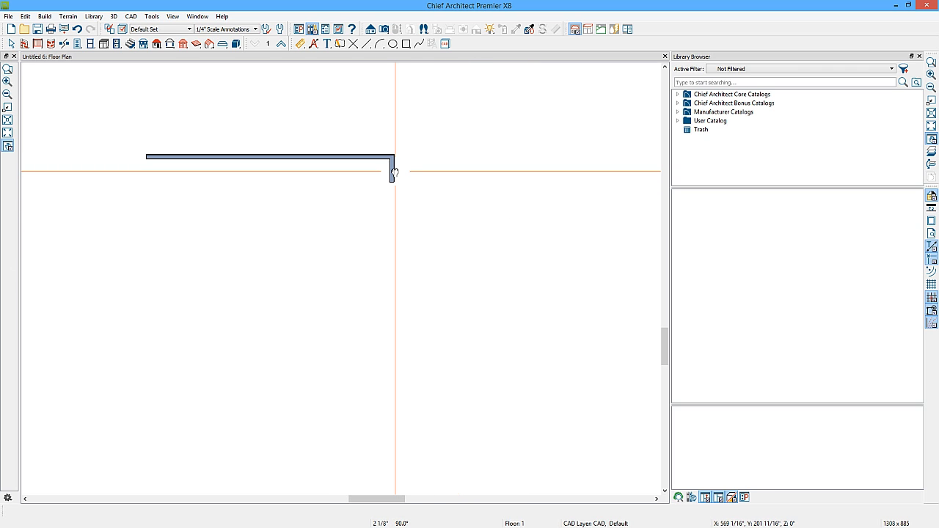
Continue the straight exterior walls from the short wall's lower end: right, down, and back left about 20'-6".
left_click(24, 43)
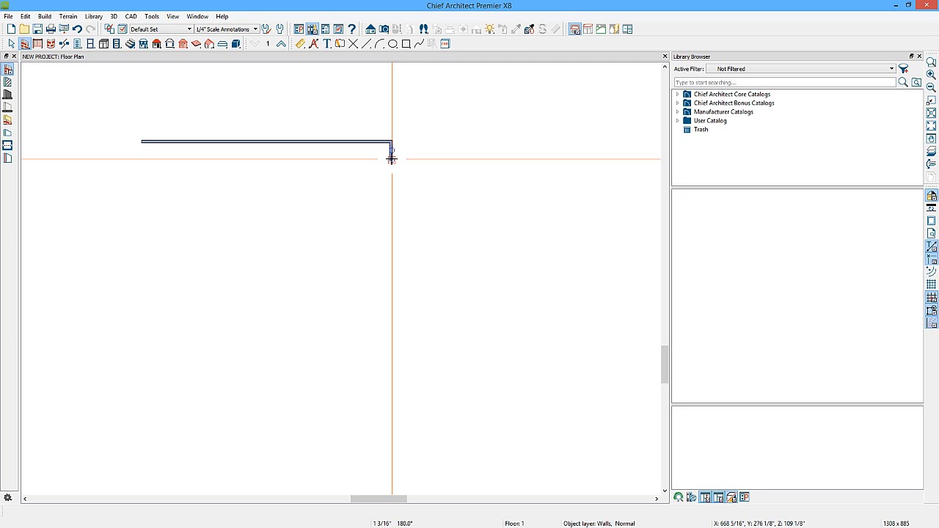
mouse_move(391, 158)
left_mouse_down()
mouse_move(516, 158)
mouse_move(494, 158)
mouse_move(496, 284)
left_mouse_up()
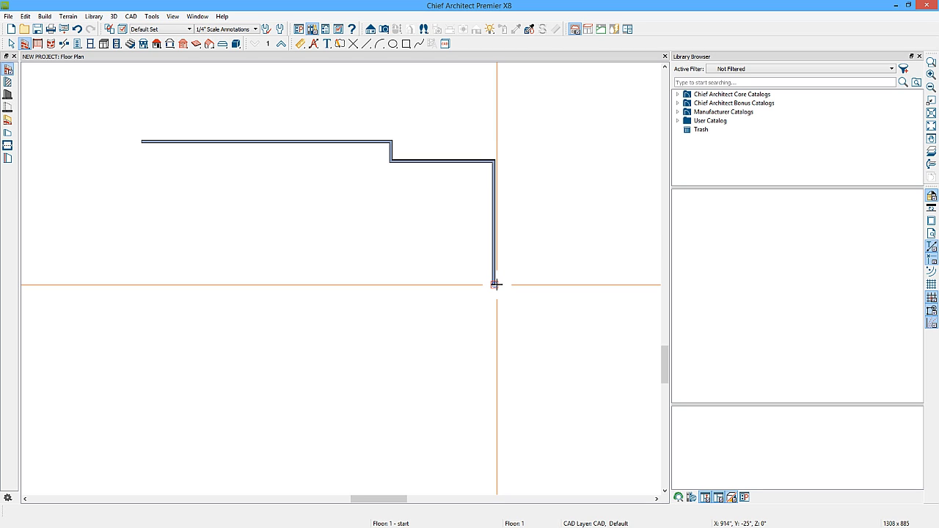
left_click_drag(496, 285, 393, 283)
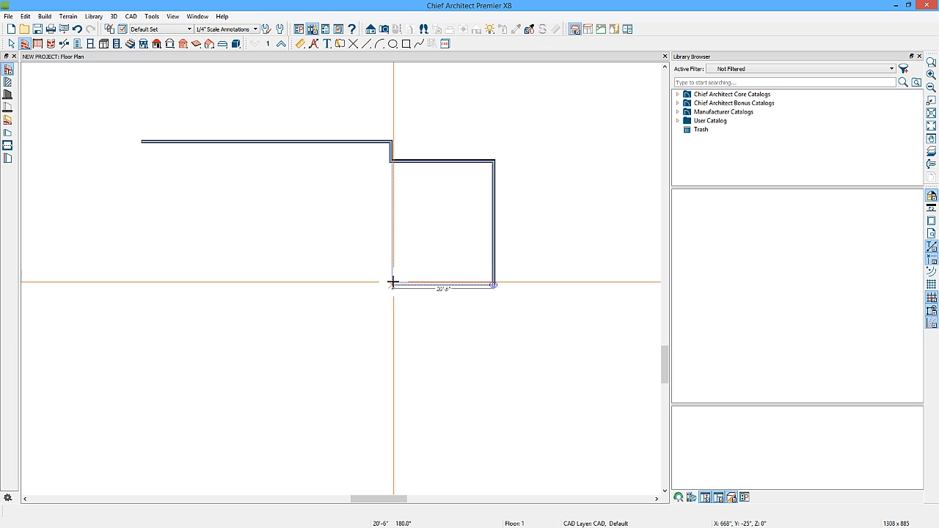
left_click_drag(392, 283, 393, 283)
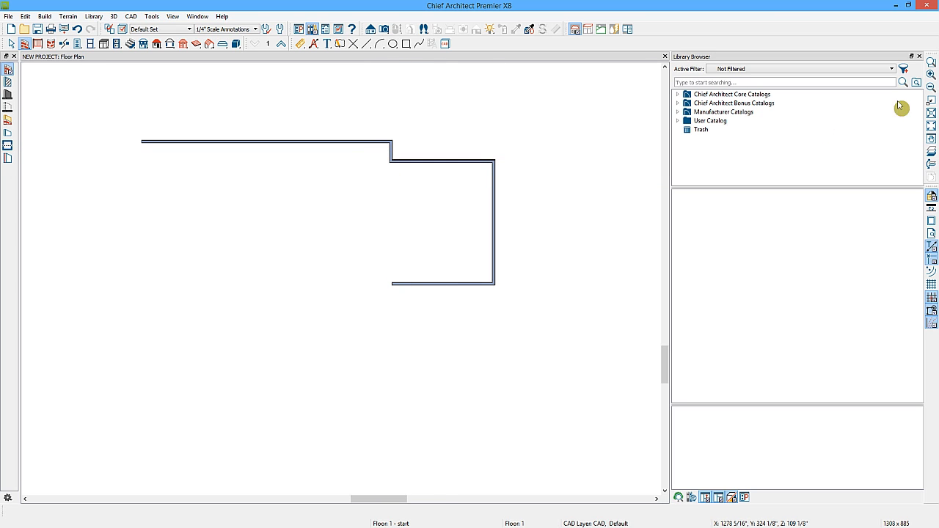
Examine the wall layers up close at the lower corner of the short wall and select the adjoining horizontal wall.
left_click(933, 64)
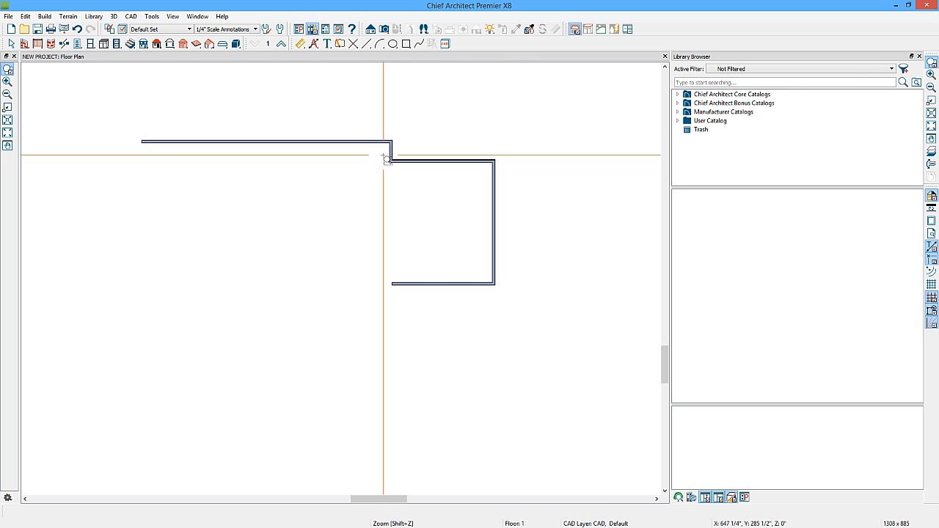
left_click_drag(384, 155, 400, 165)
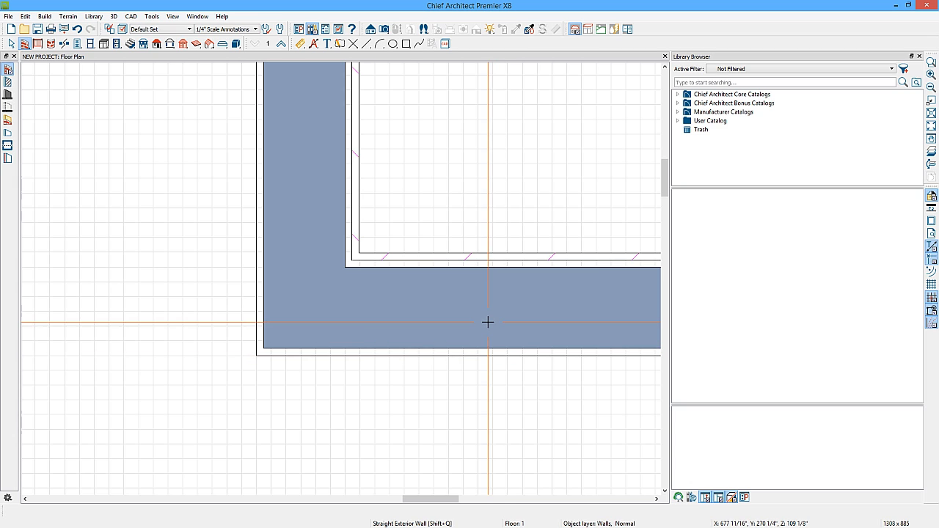
key("space")
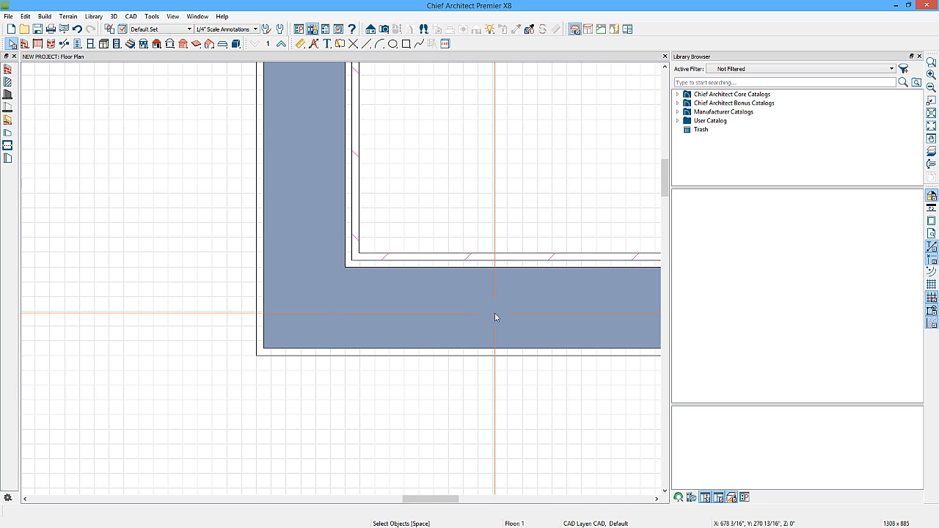
left_click(495, 317)
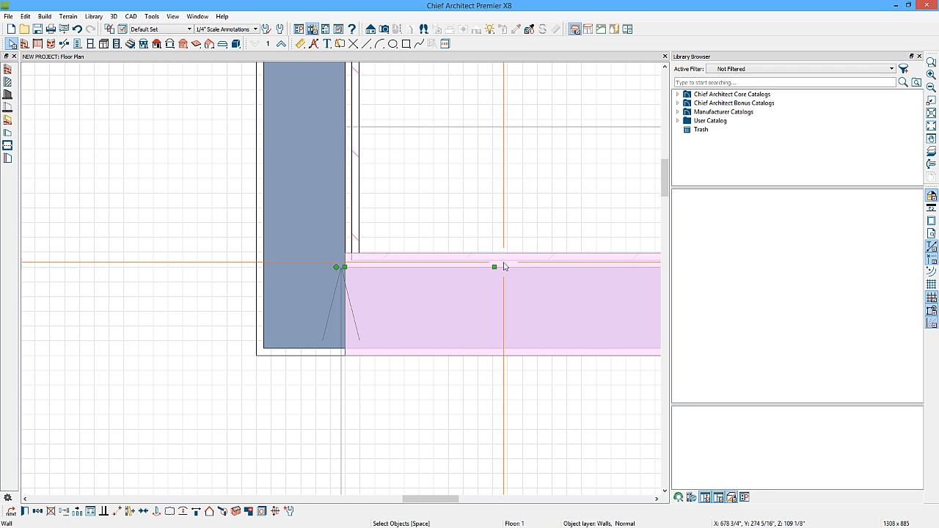
Draw two connected straight exterior test walls below the corner, about 28 in to the right and about 17 in down.
scroll(476, 390, "down", 2)
middle_click_drag(496, 408, 413, 168)
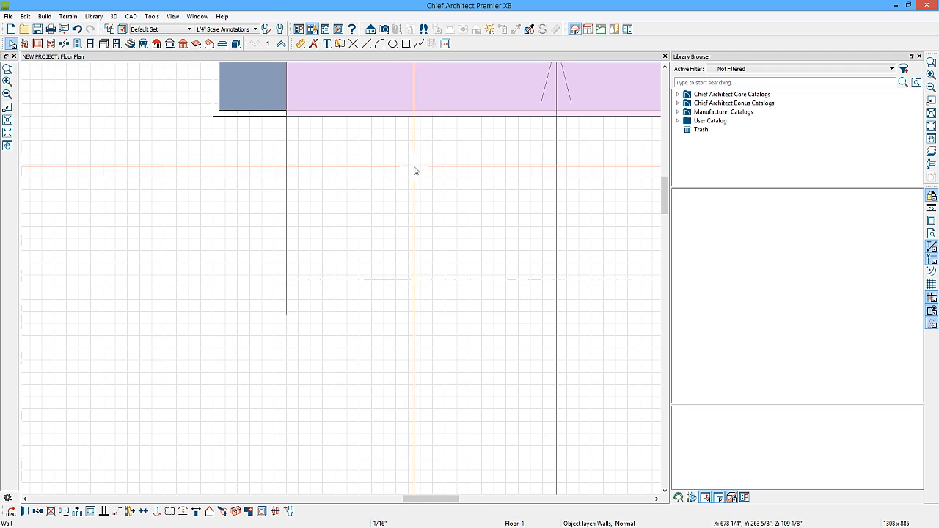
left_click(26, 44)
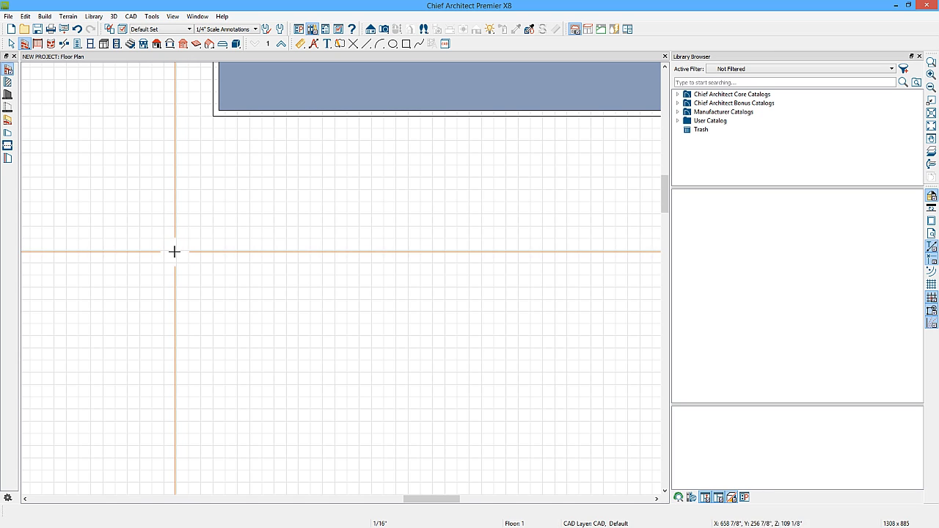
left_click_drag(175, 251, 513, 252)
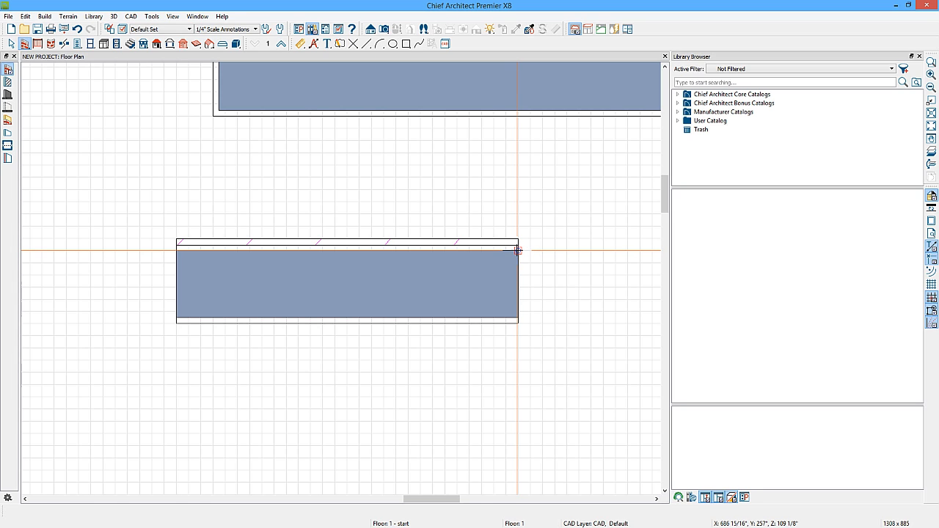
left_click_drag(517, 250, 515, 455)
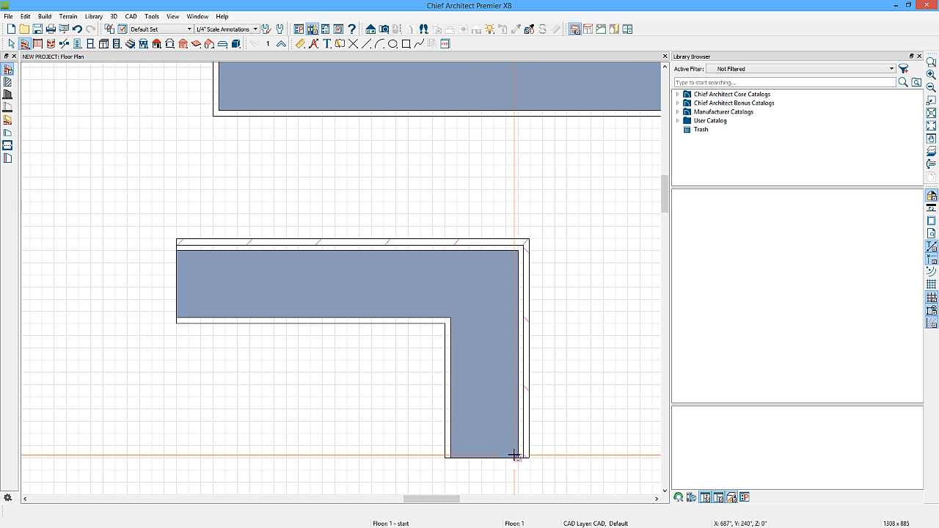
Delete the two test walls below the corner.
key("space")
left_click_drag(567, 422, 345, 251, "shift")
key("Delete")
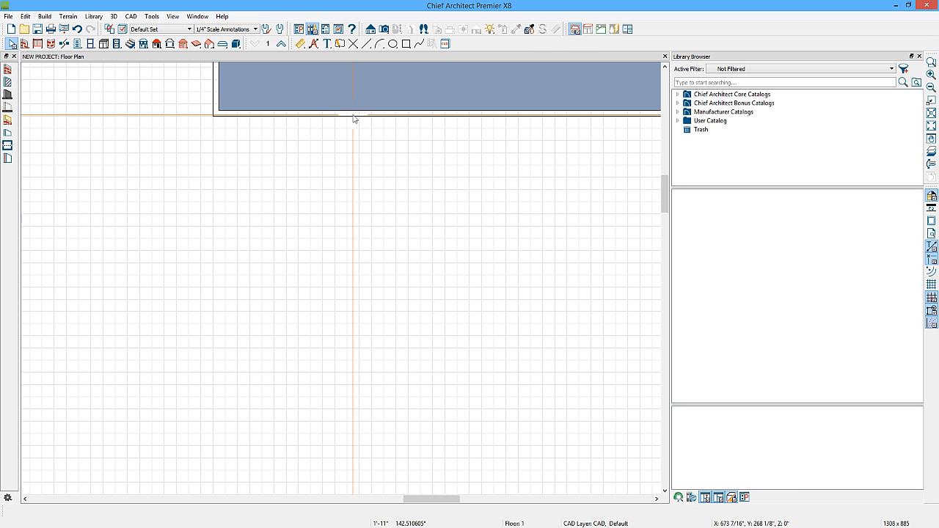
Continue the straight exterior walls from the open lower wall: down, left about 11'-7", up, left, then up about 33'-3" to close the outline.
left_click(932, 115)
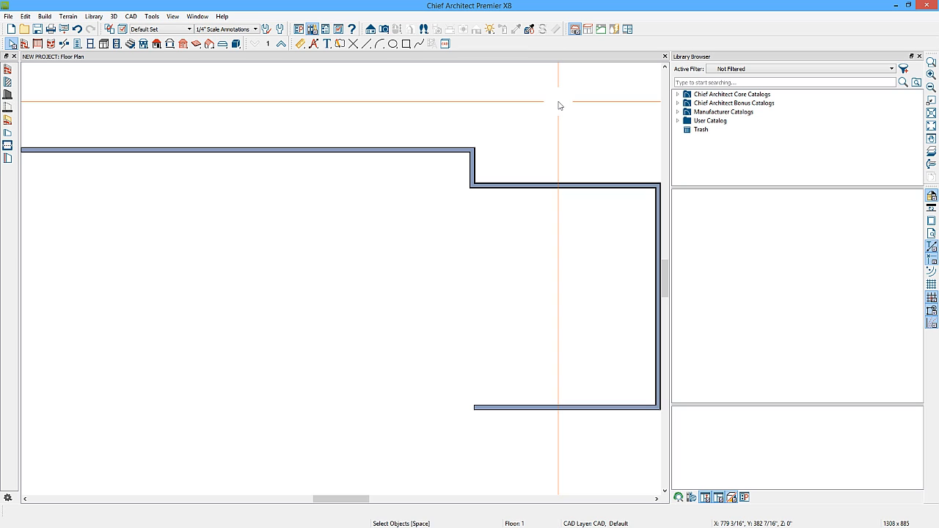
left_click(932, 127)
scroll(413, 353, "down", 1)
middle_click_drag(413, 352, 381, 258)
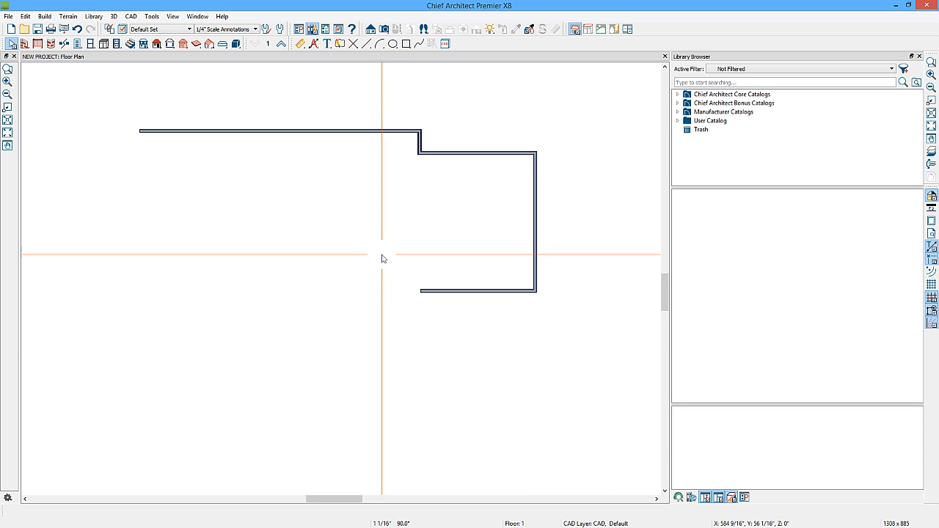
left_click(25, 44)
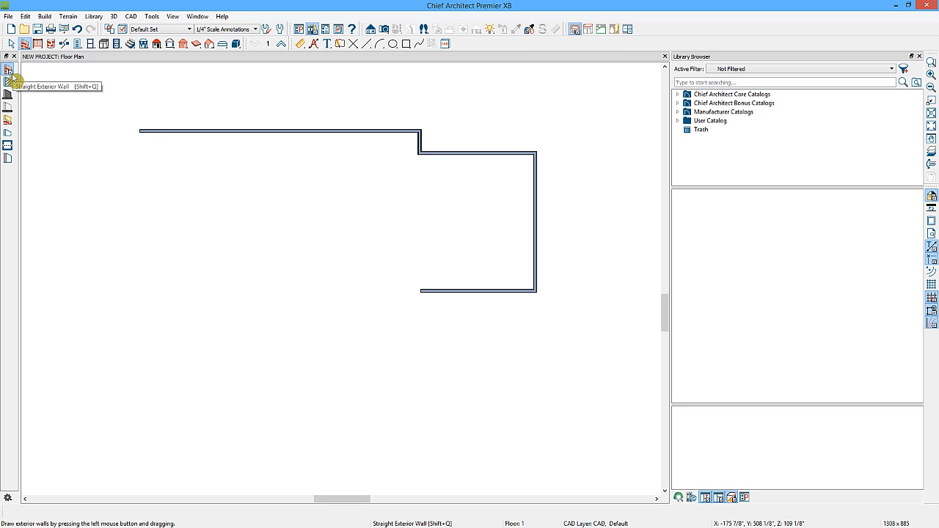
left_click(10, 71)
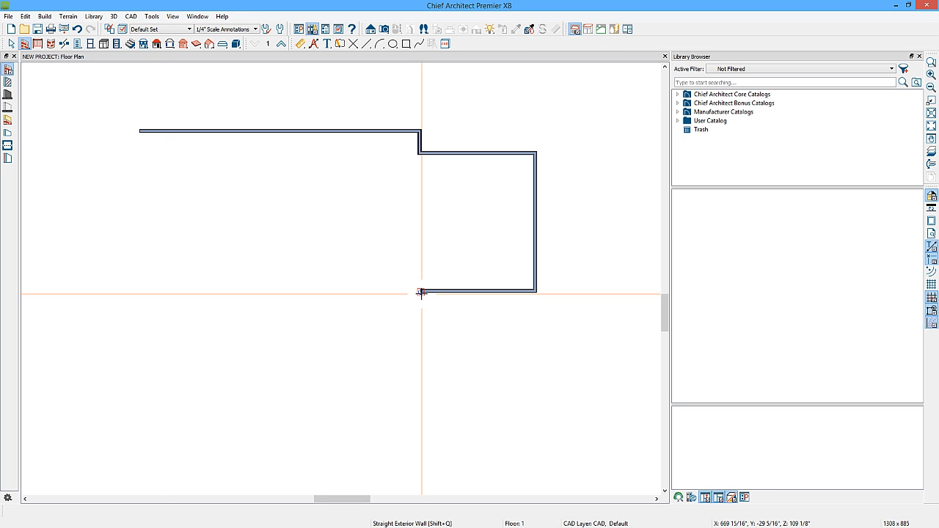
left_click_drag(421, 293, 141, 311)
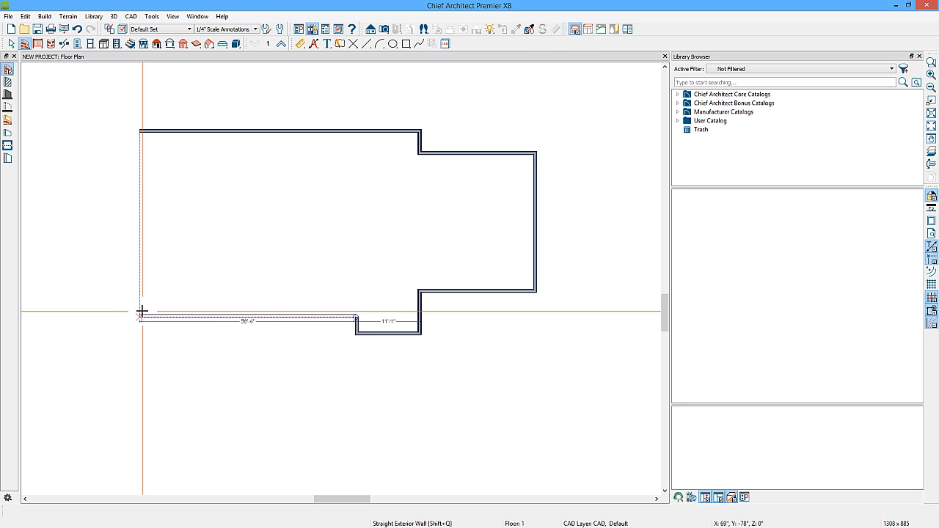
left_click(142, 311)
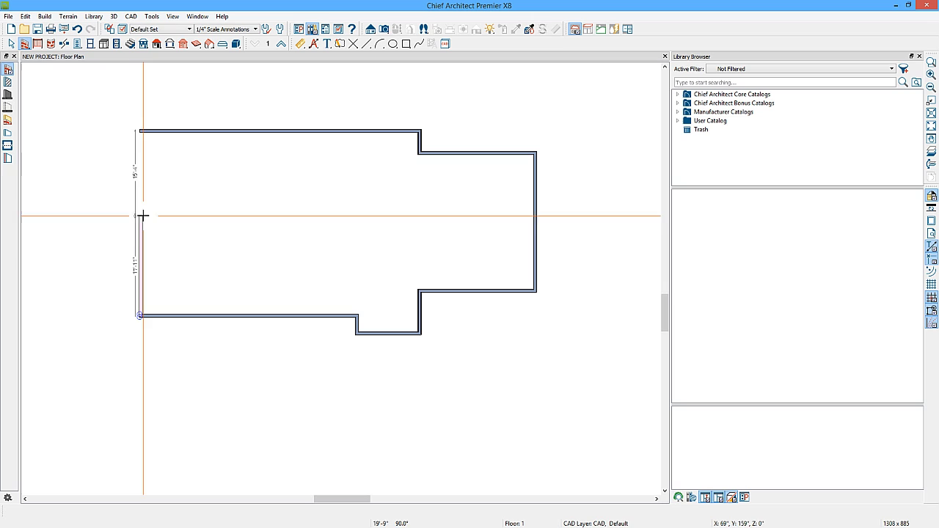
left_click(142, 130)
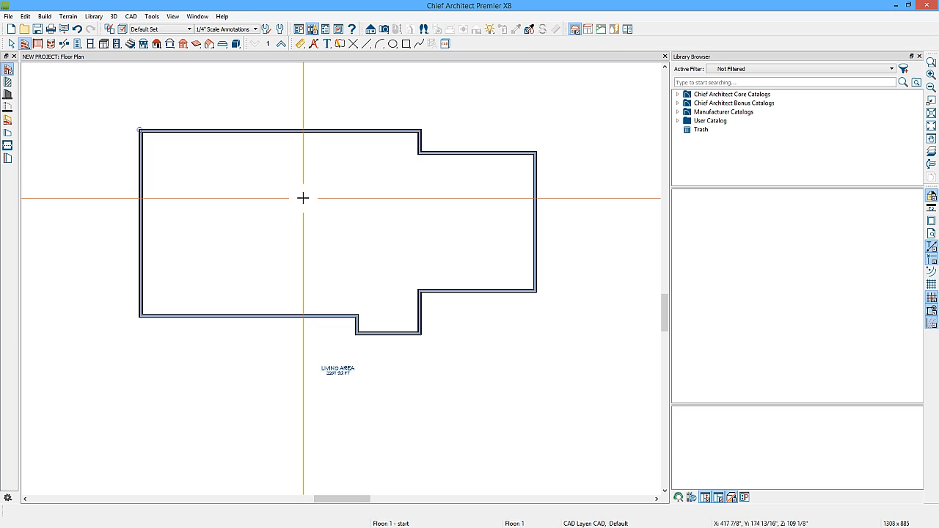
Shorten the left exterior wall by pulling its upper end down about 6'-8", opening a gap at the upper-left corner of the house.
key("space")
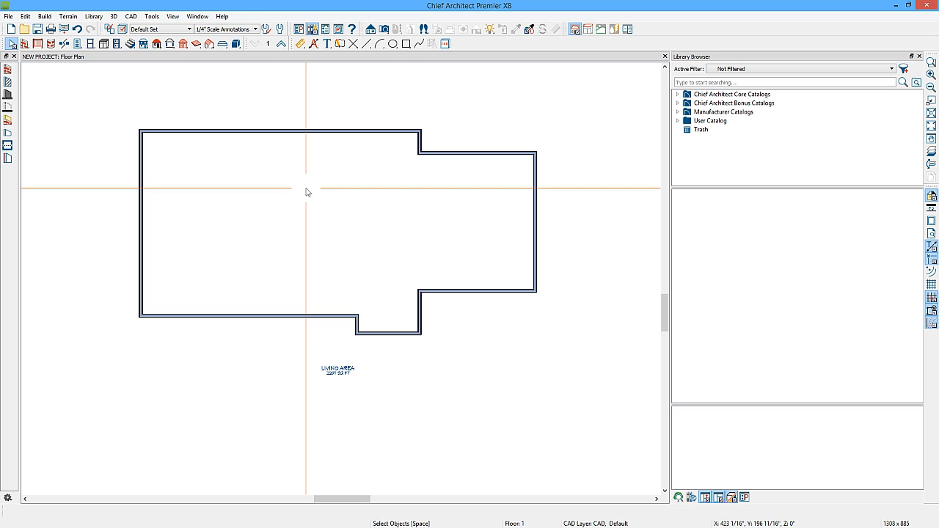
left_click(140, 147)
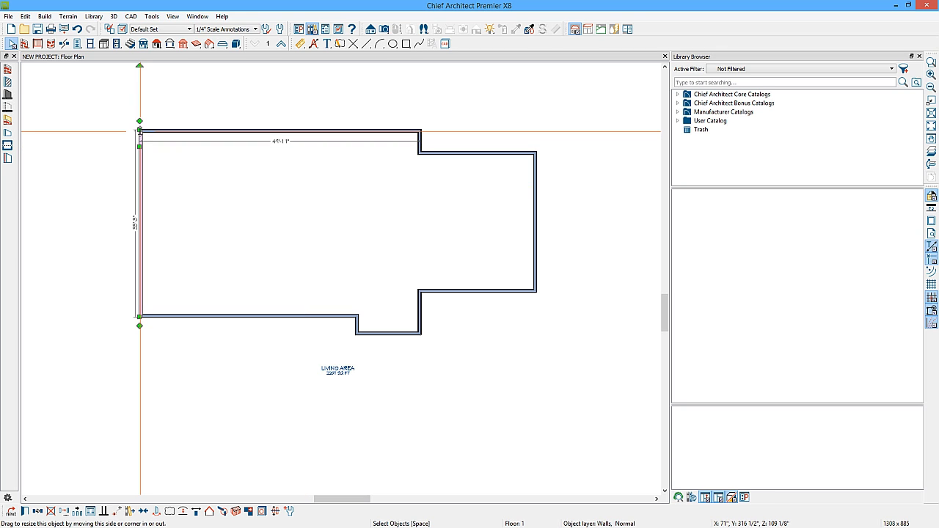
left_click_drag(140, 131, 140, 159)
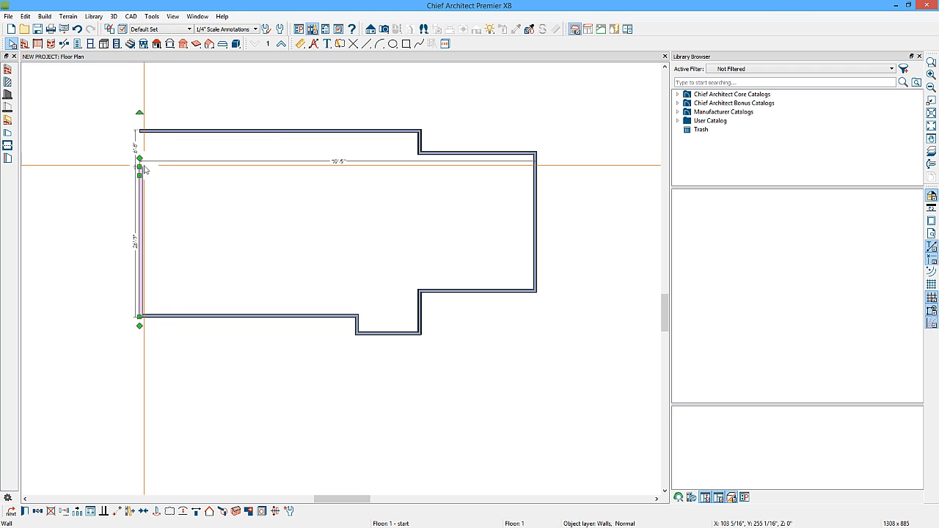
left_click(183, 153)
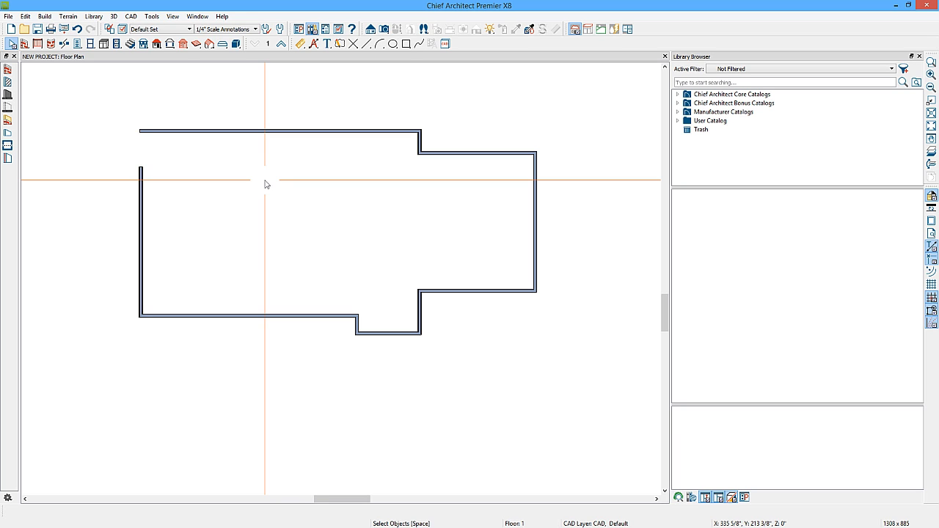
Create a full camera view from inside the house, aimed at the open upper-left corner.
left_click(386, 31)
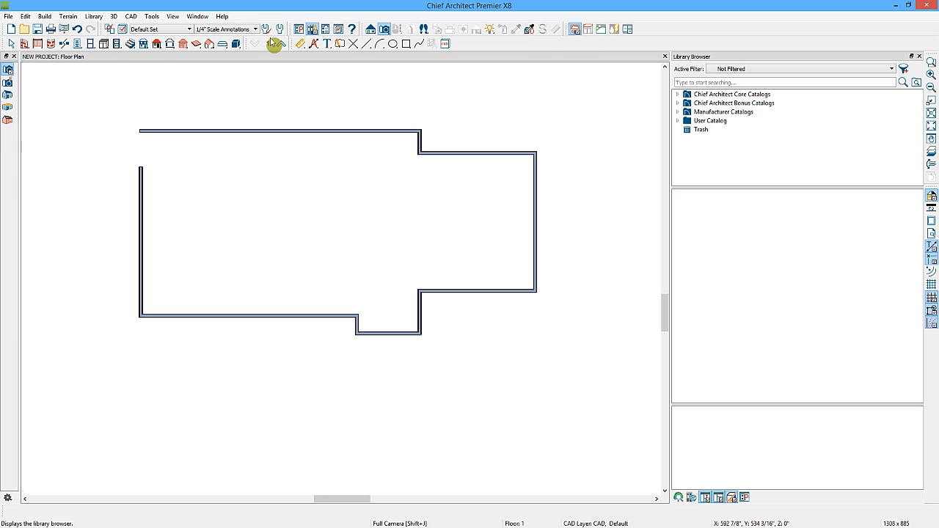
left_click(8, 71)
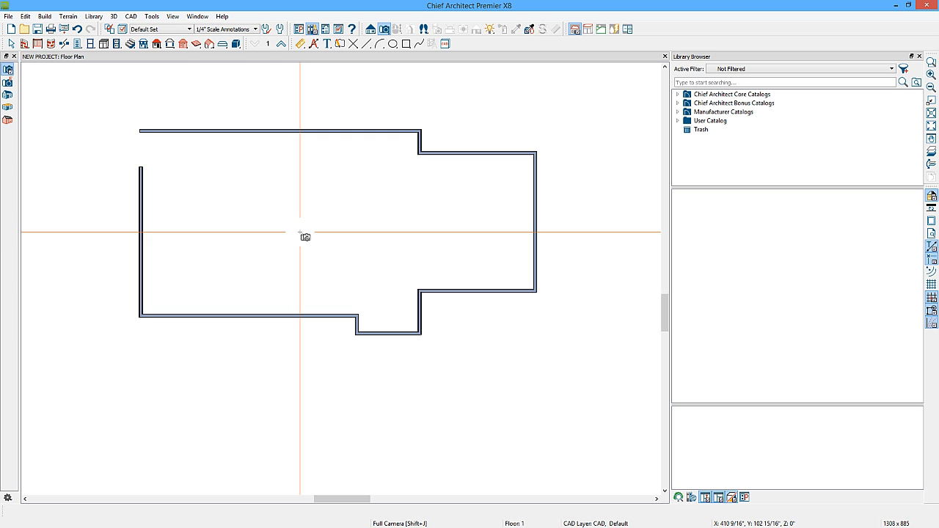
left_click_drag(300, 232, 156, 157)
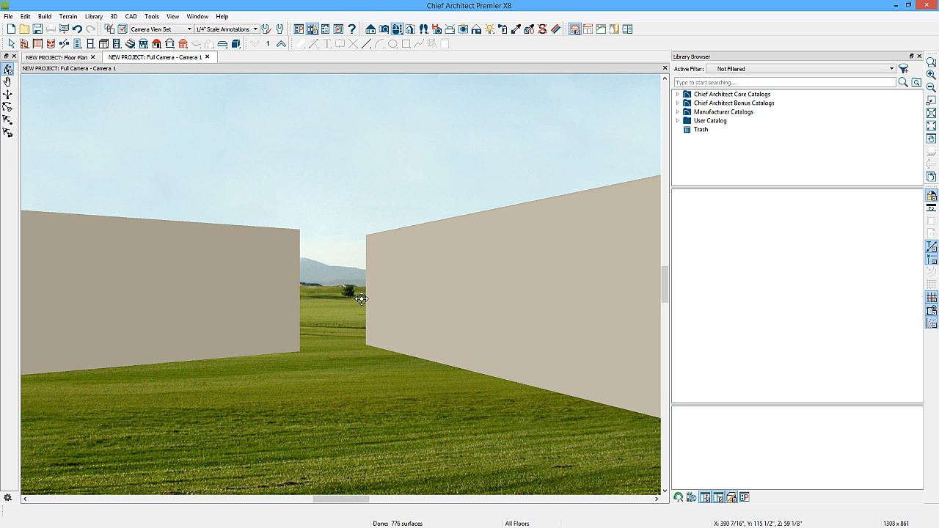
In the camera view, extend the left exterior wall's open end until it meets the adjoining wall and closes the corner.
key("space")
left_click(270, 266)
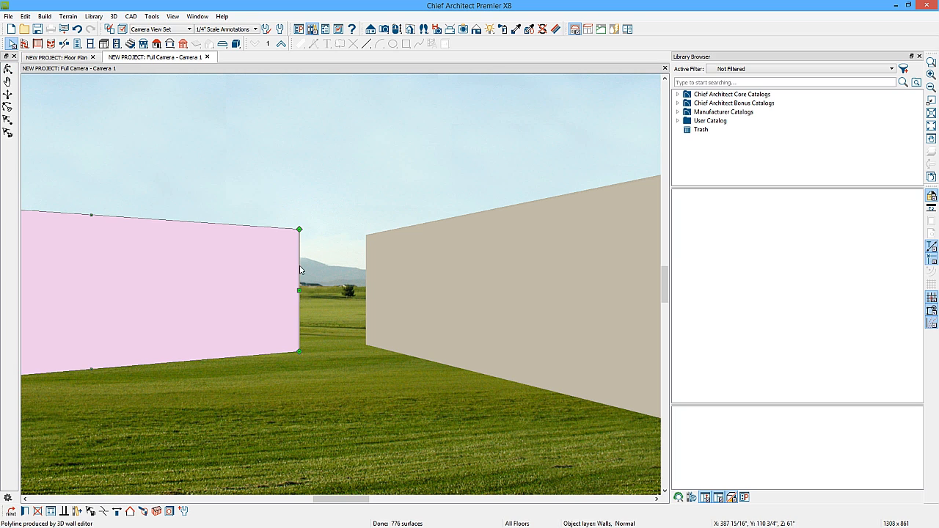
left_click(452, 267)
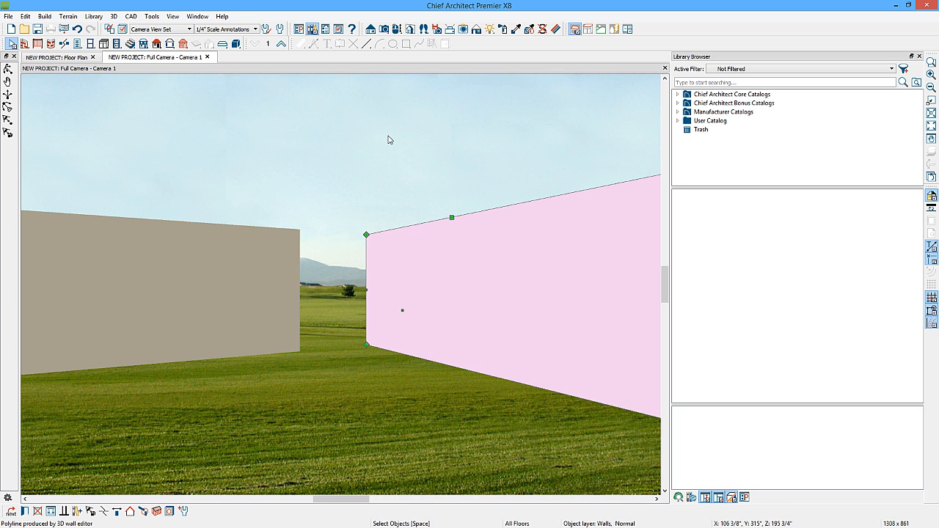
left_click(291, 276)
left_click(290, 273)
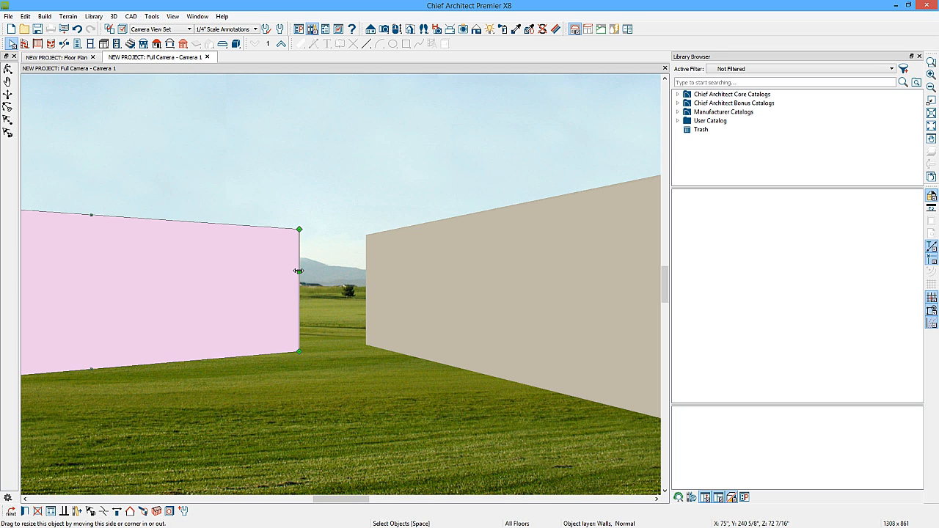
left_click_drag(299, 271, 367, 272)
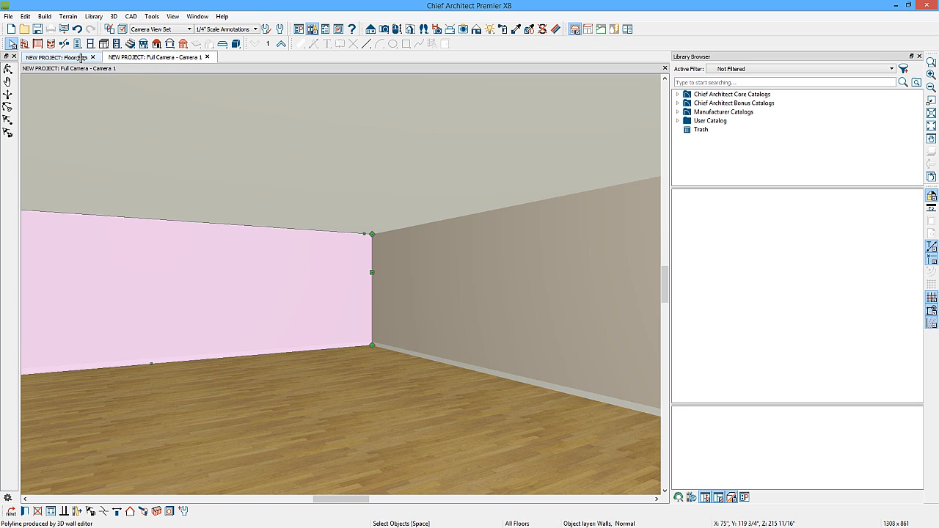
left_click(98, 95)
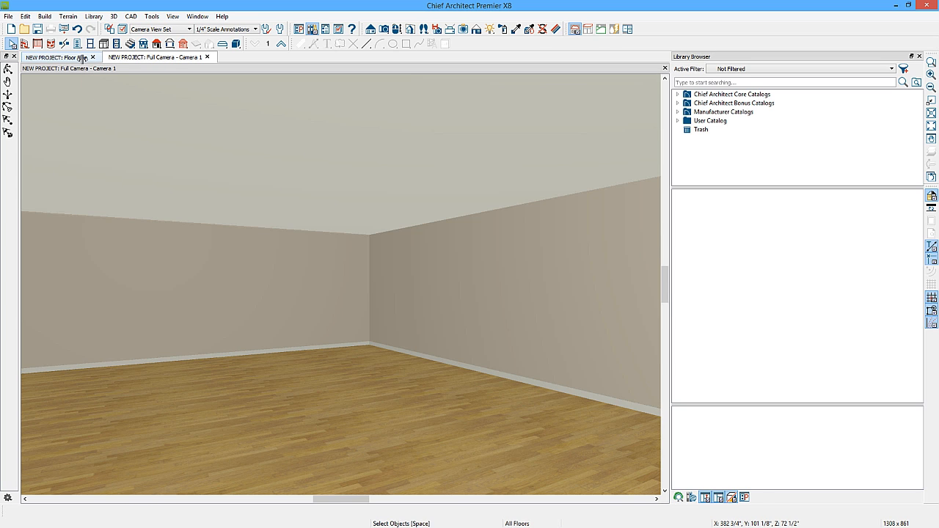
Compare the closed corner in the floor plan and the camera view by switching between the two views.
left_click(83, 58)
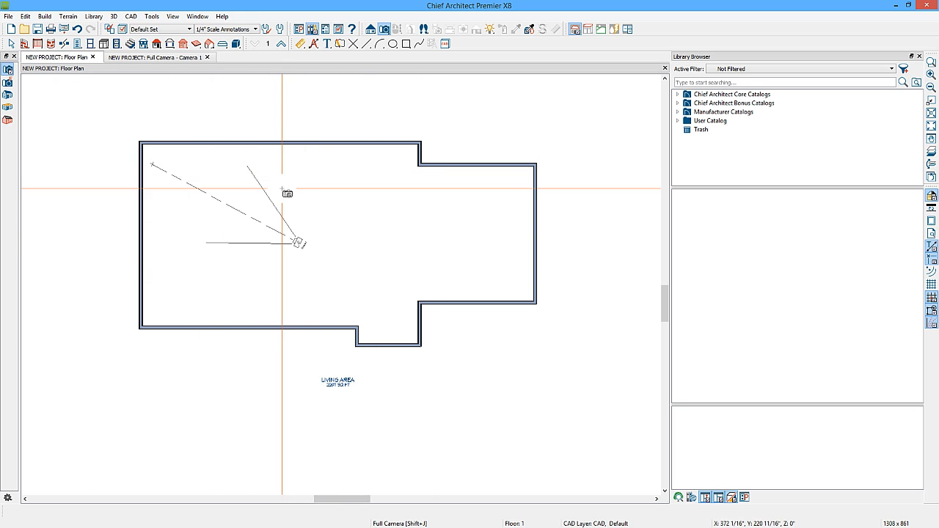
left_click(155, 58)
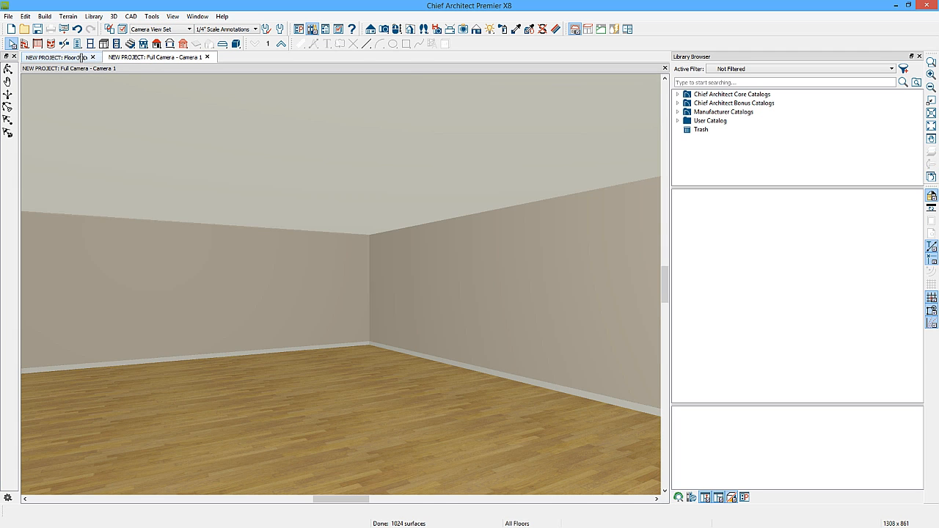
left_click(81, 57)
left_click(162, 57)
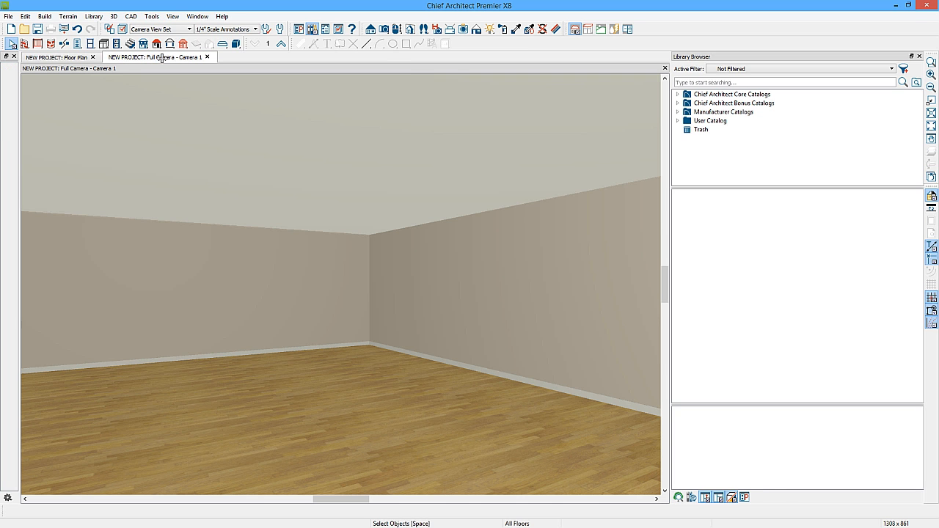
Cut away the camera view in the Cross Section Slider's third direction at 276 7/8", and close the camera view.
left_click(410, 31)
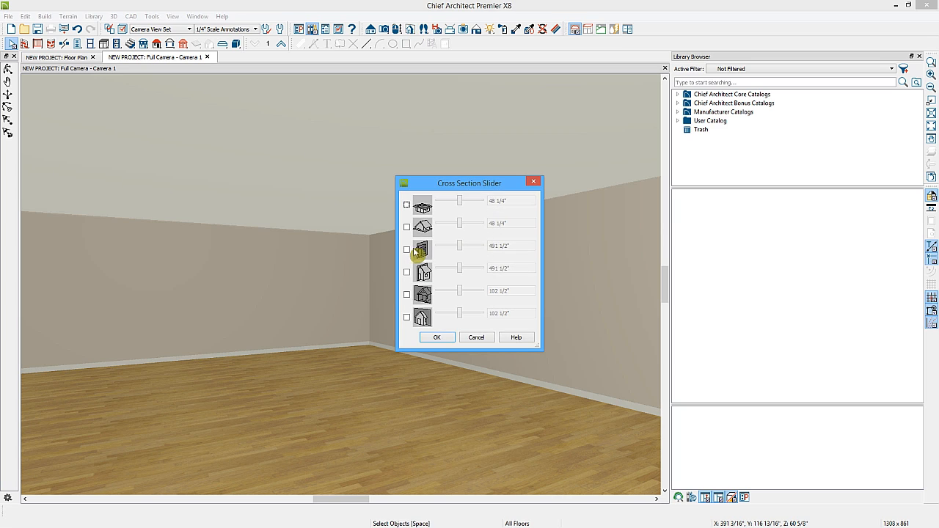
left_click(408, 249)
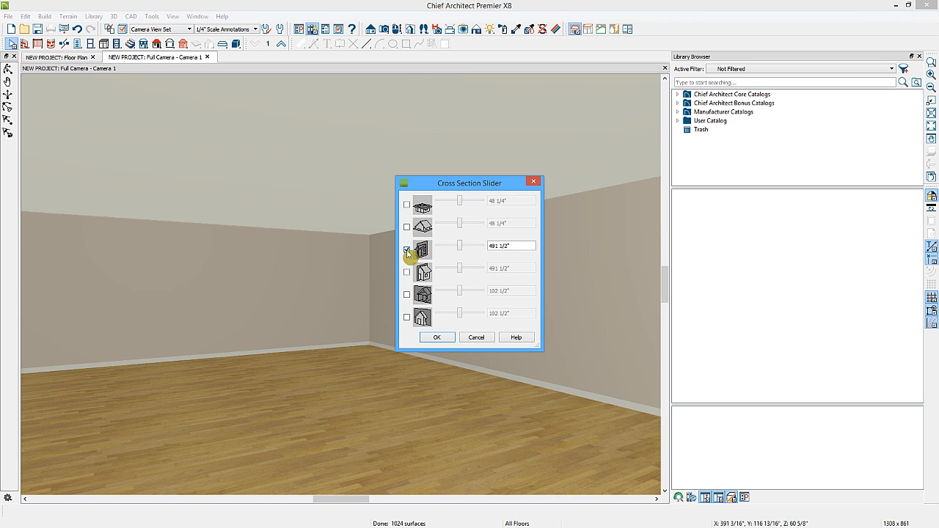
left_click_drag(458, 246, 449, 245)
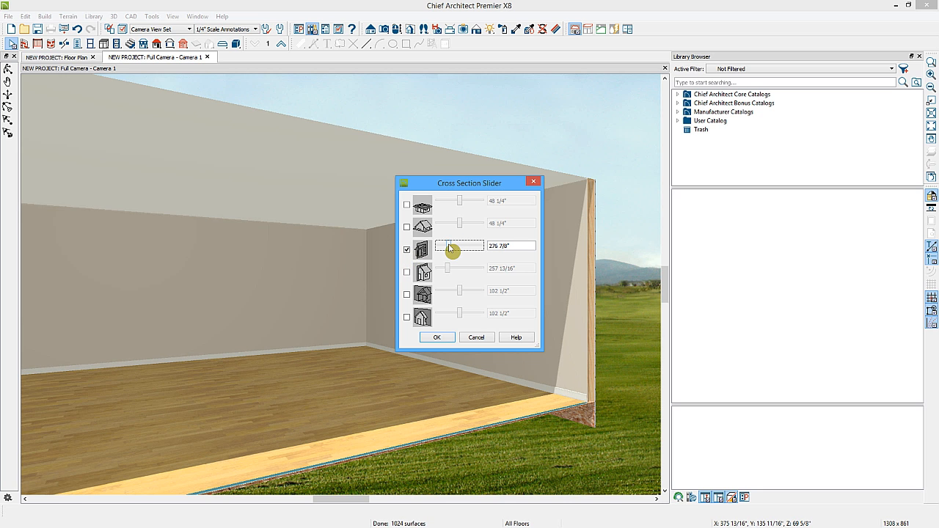
left_click(444, 338)
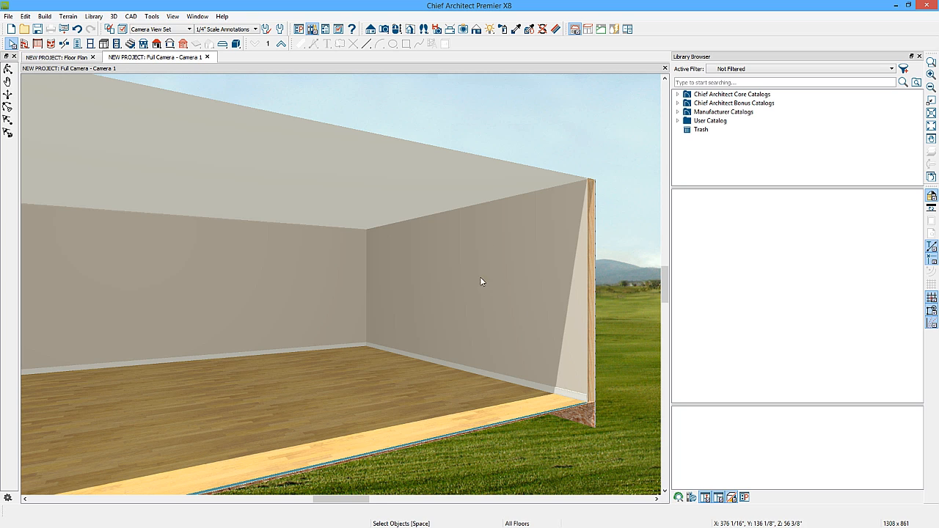
left_click(207, 57)
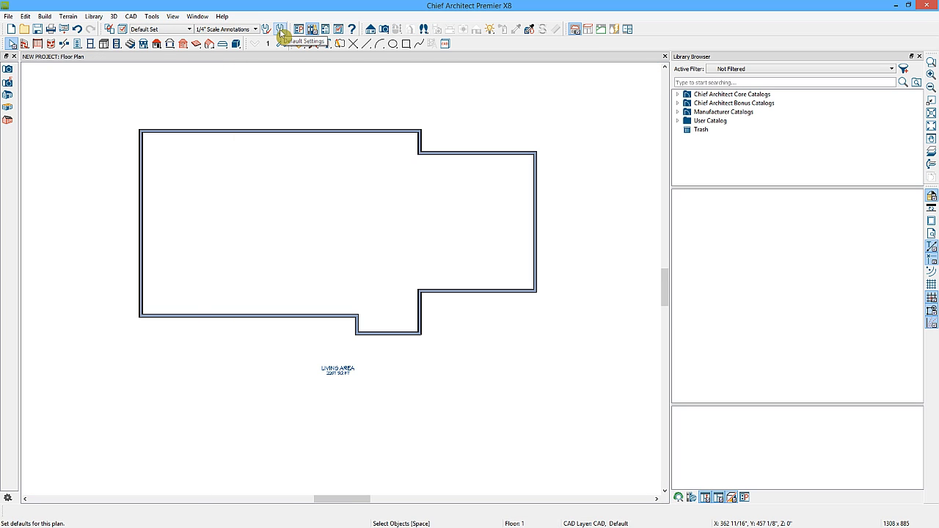
Open the Normal Room defaults in the plan's default settings.
left_click(280, 31)
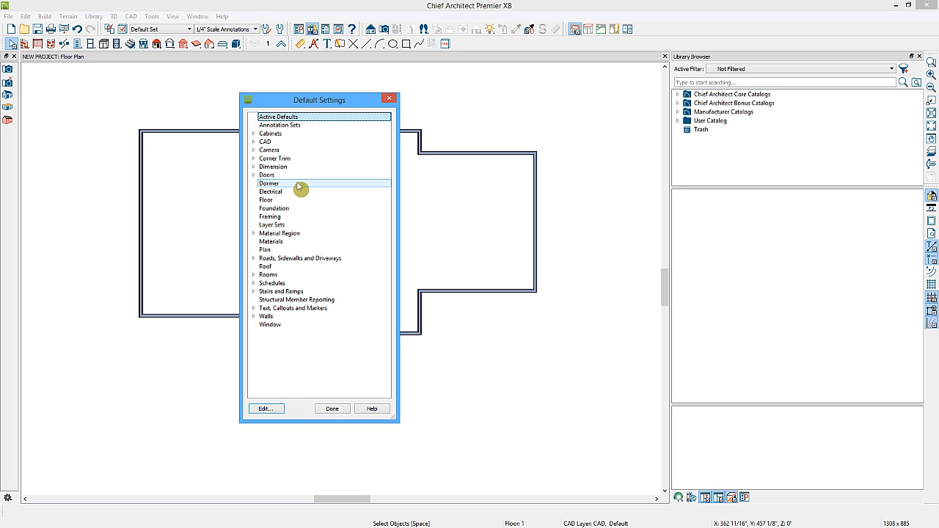
left_click(254, 275)
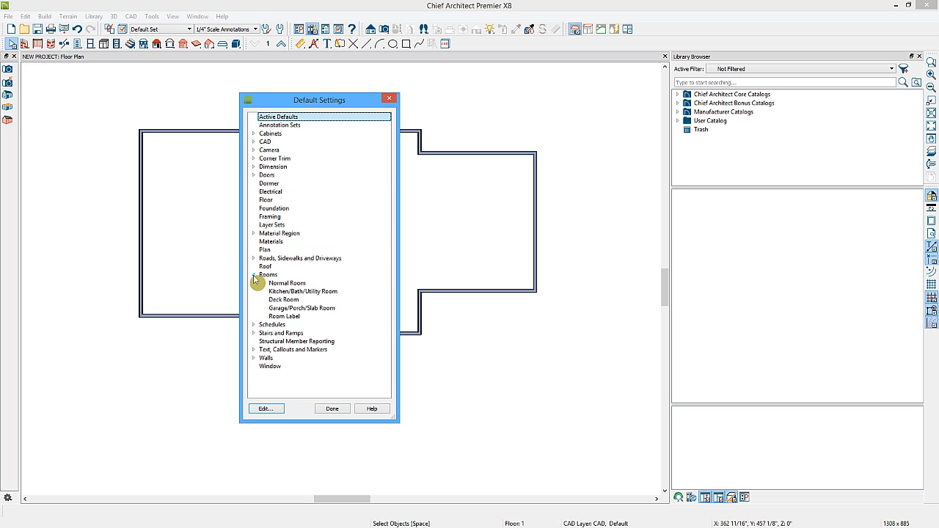
left_click(294, 284)
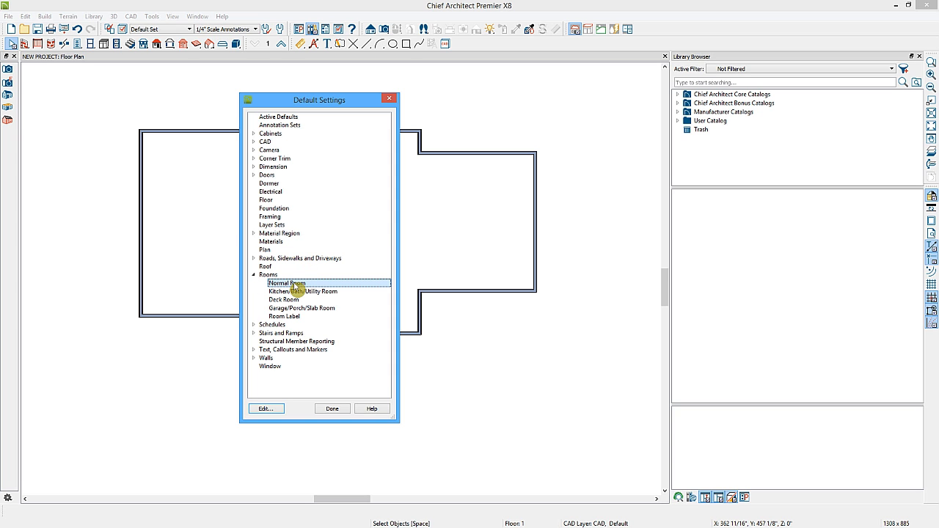
double_click(297, 286)
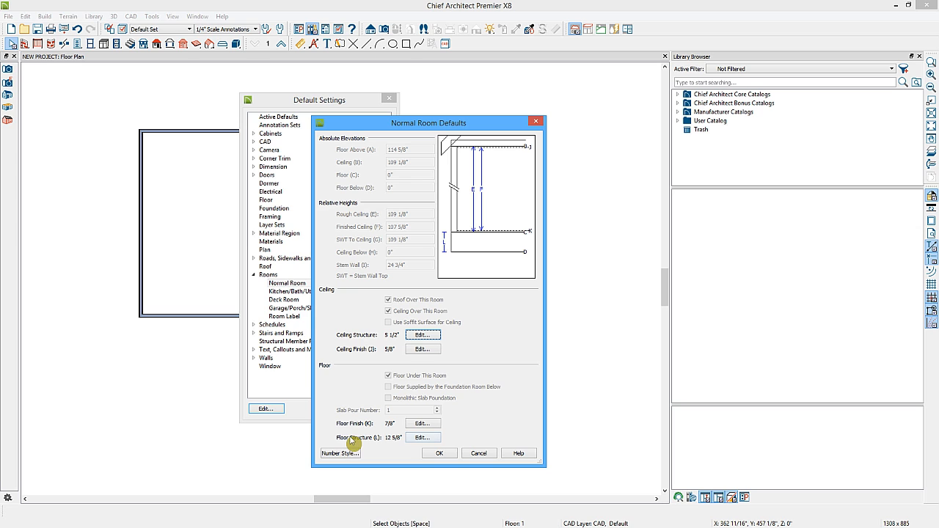
In the normal room floor structure, set layer 2's thickness to 11.25 in and its structure type to Lumber.
left_click(420, 439)
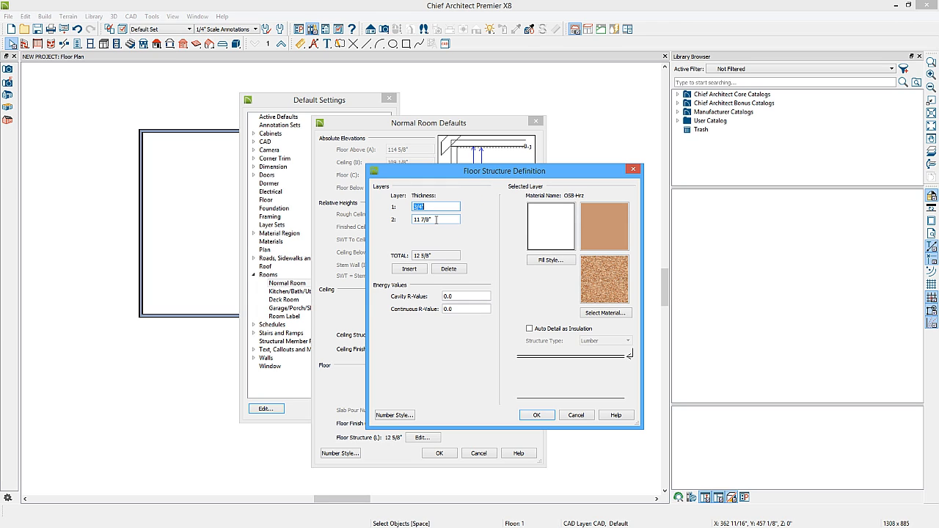
left_click(437, 220)
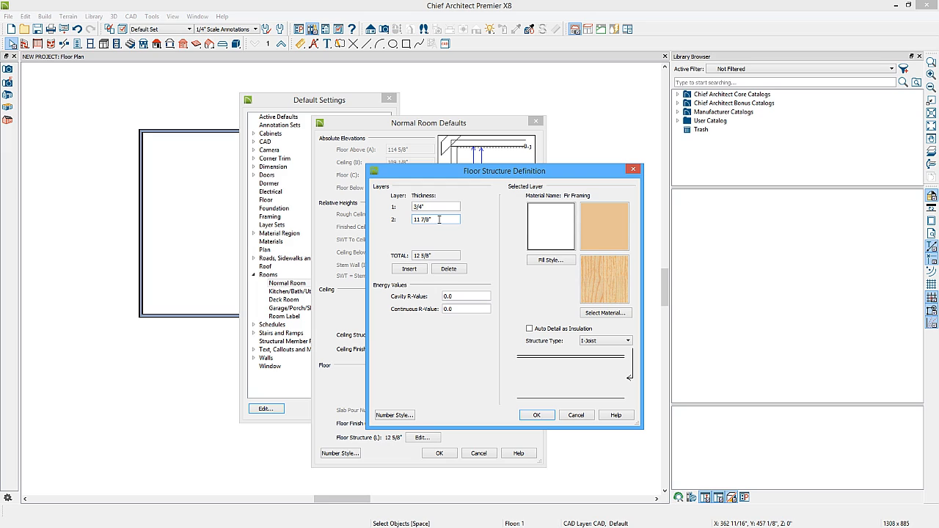
left_click_drag(438, 219, 396, 220)
type("11.25")
left_click(618, 345)
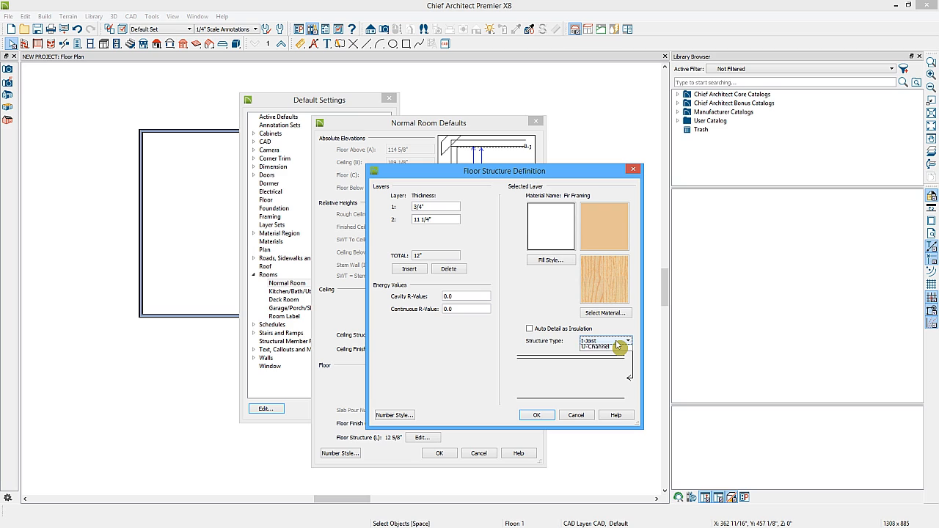
left_click(619, 345)
left_click(598, 351)
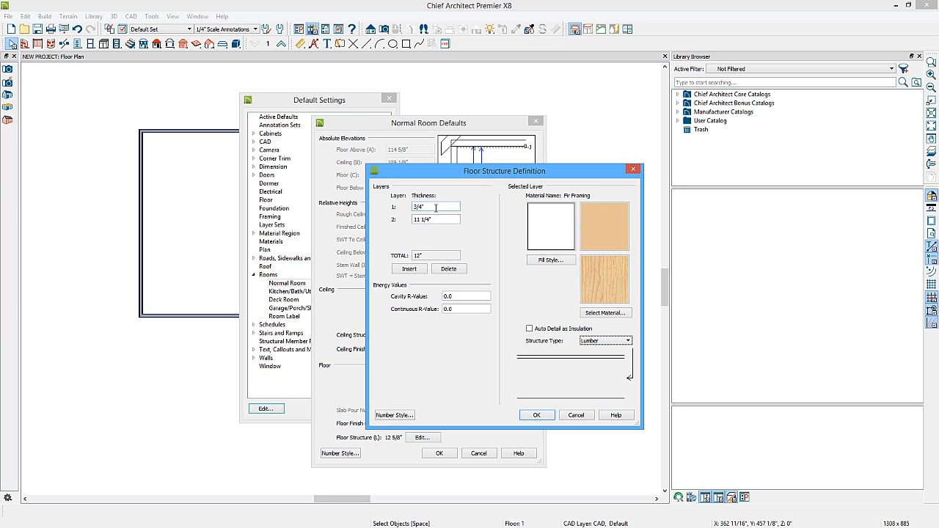
Set the material of layer 1 in the floor structure to Plywood from the library's Sheathing Panels and accept the floor structure.
left_click(436, 207)
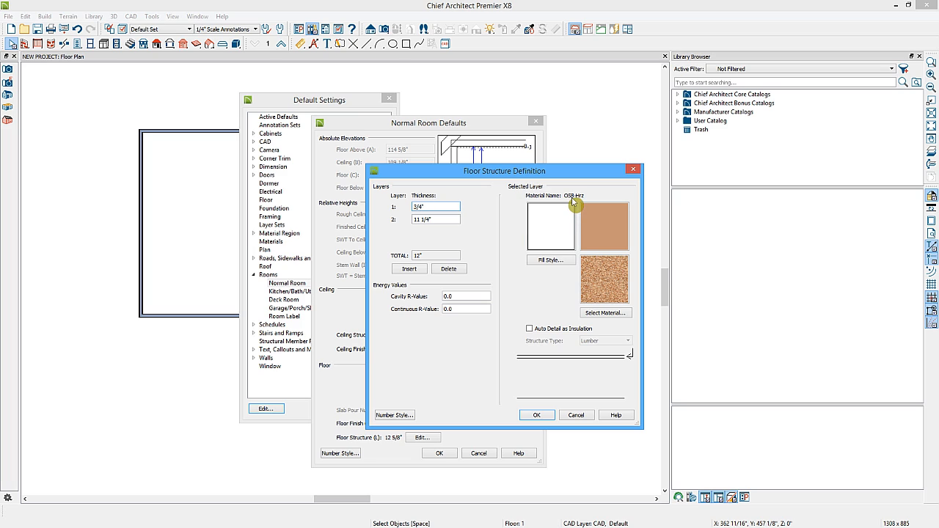
left_click(618, 314)
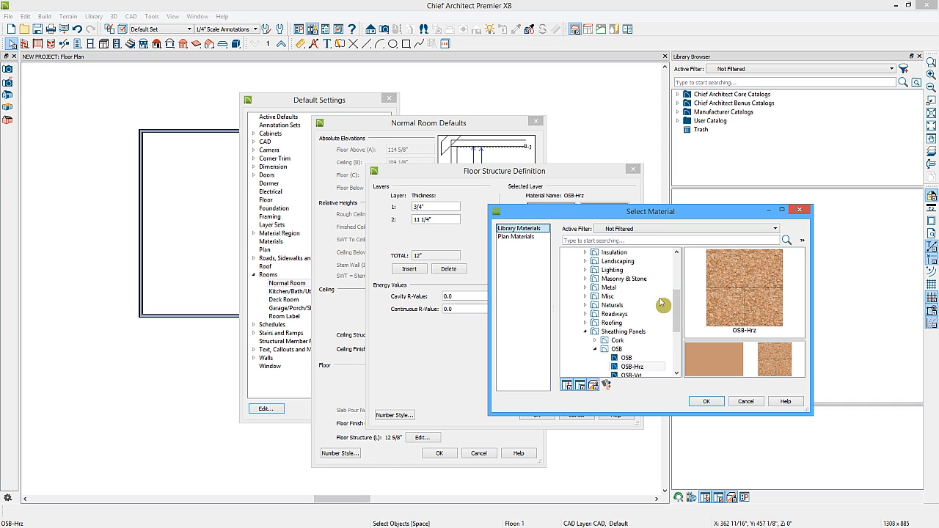
left_click_drag(675, 308, 684, 264)
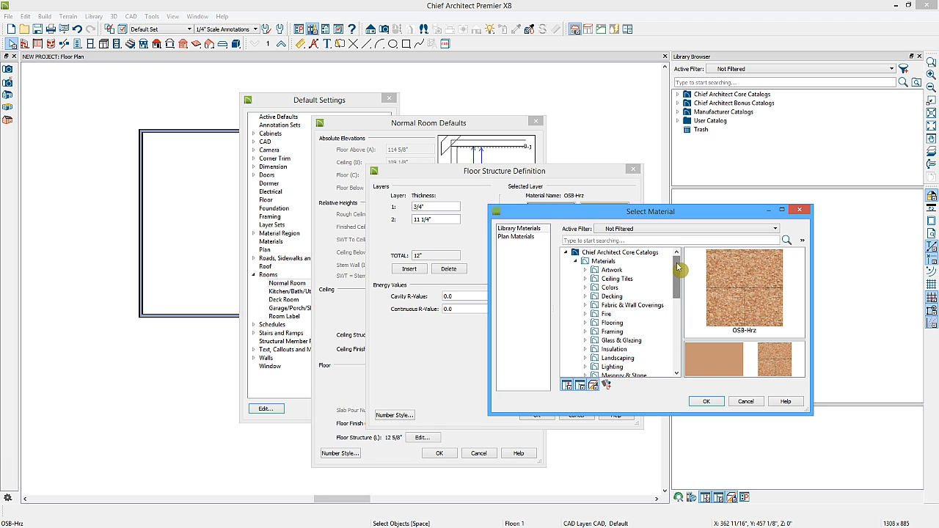
left_click_drag(677, 270, 675, 308)
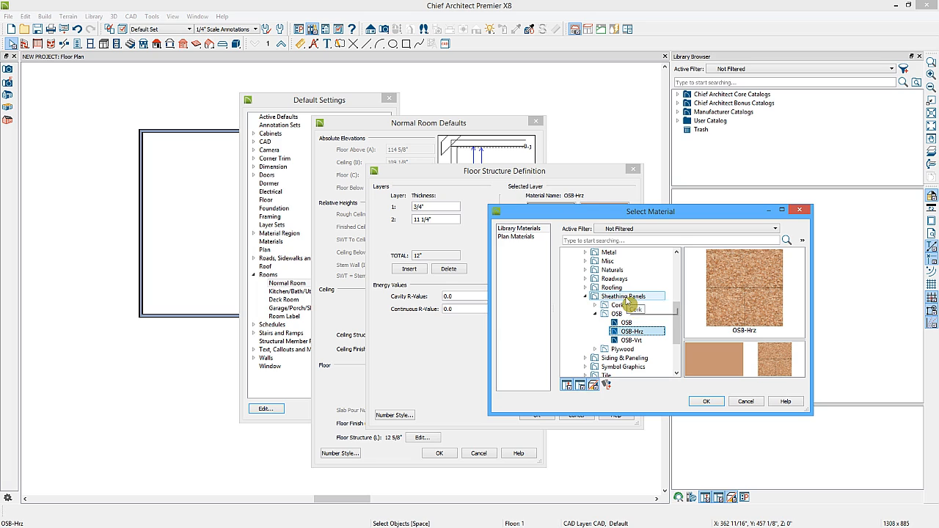
left_click(595, 350)
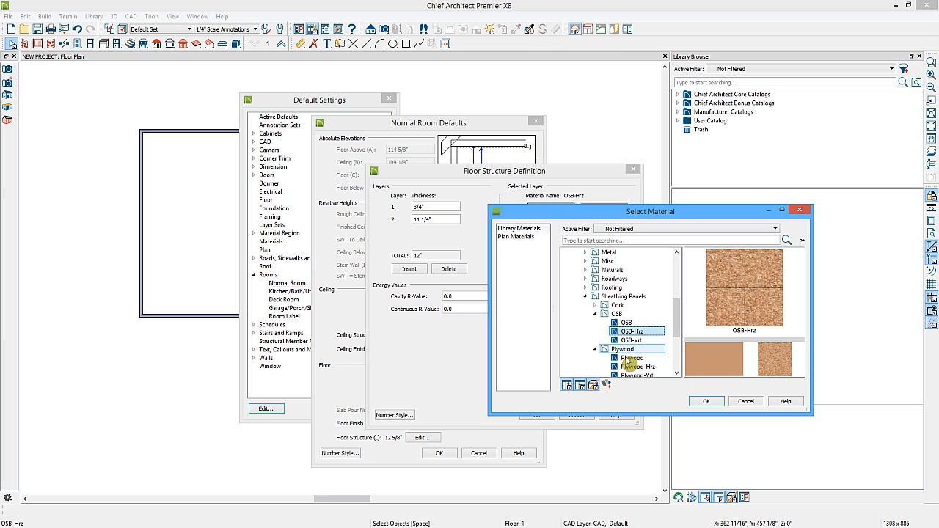
left_click_drag(681, 314, 680, 338)
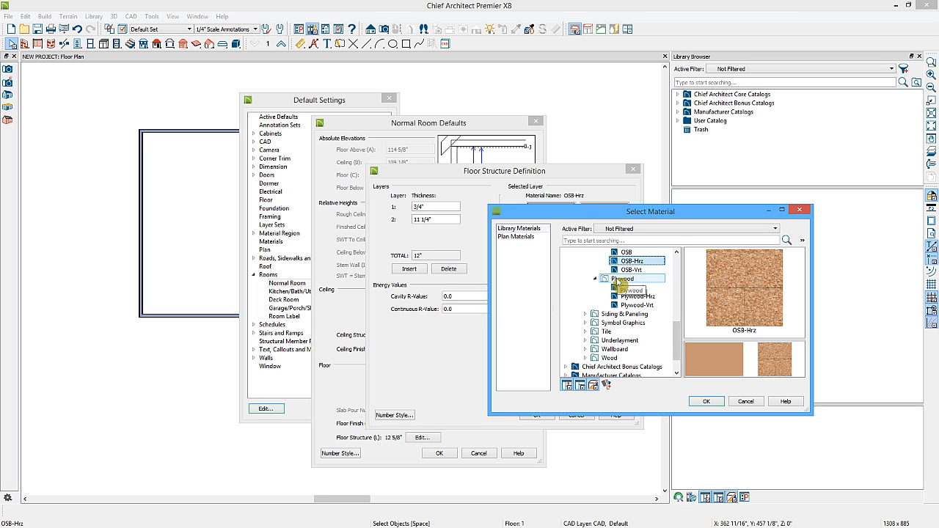
left_click(622, 279)
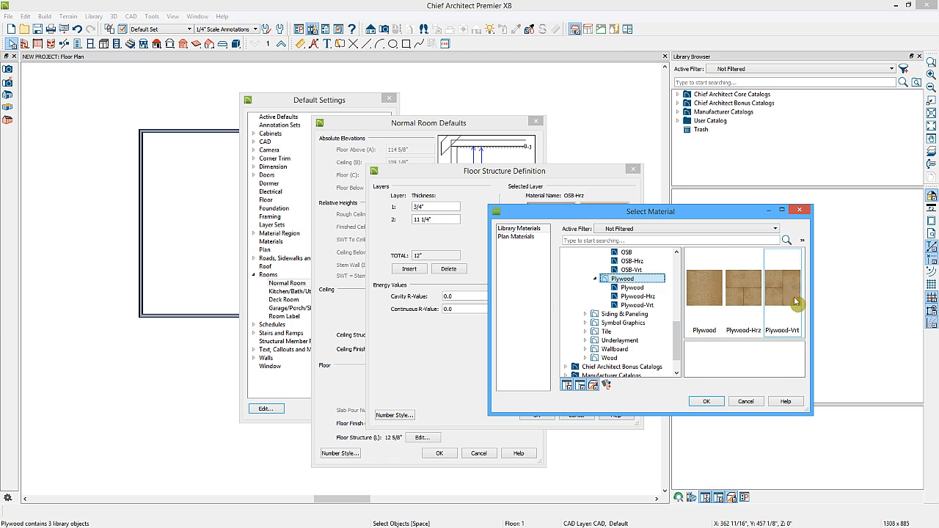
left_click(628, 289)
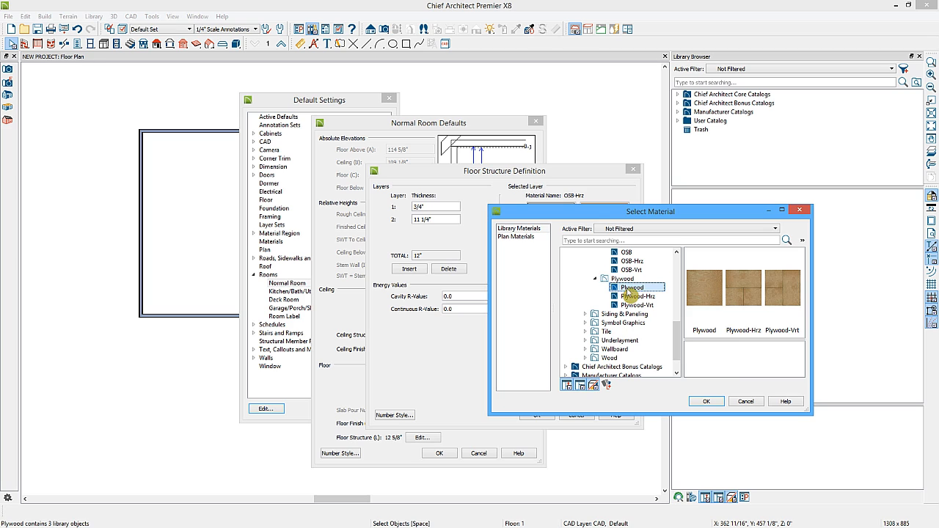
left_click(706, 402)
left_click(538, 416)
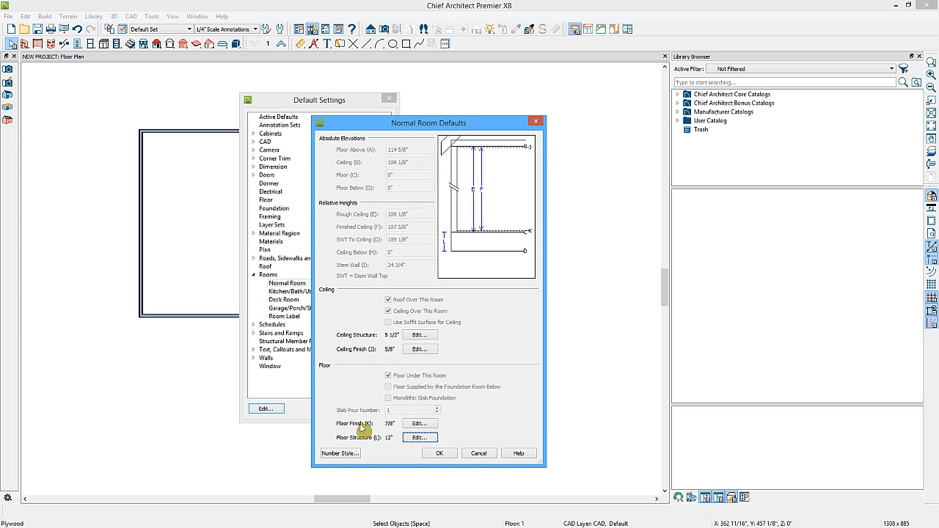
Examine the library materials and the plan materials available for layer 1 of the normal room's floor finish.
left_click(419, 424)
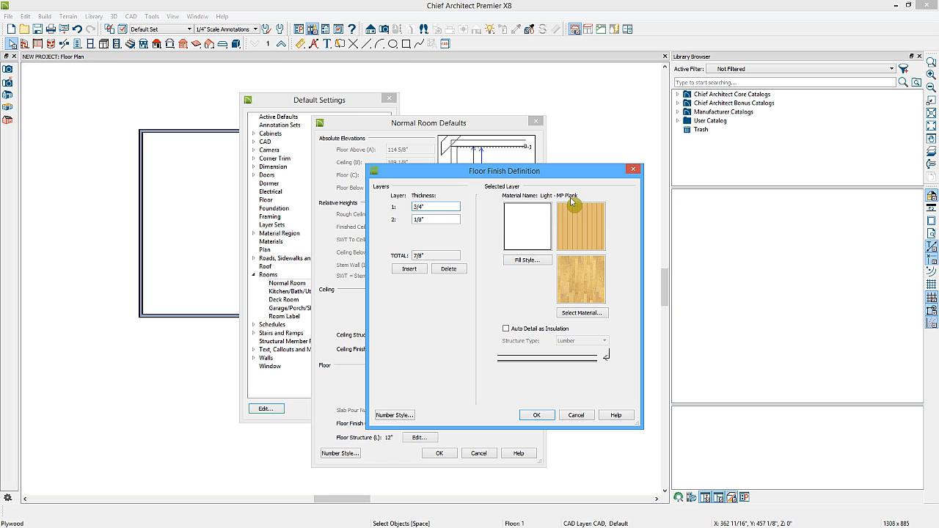
left_click(579, 314)
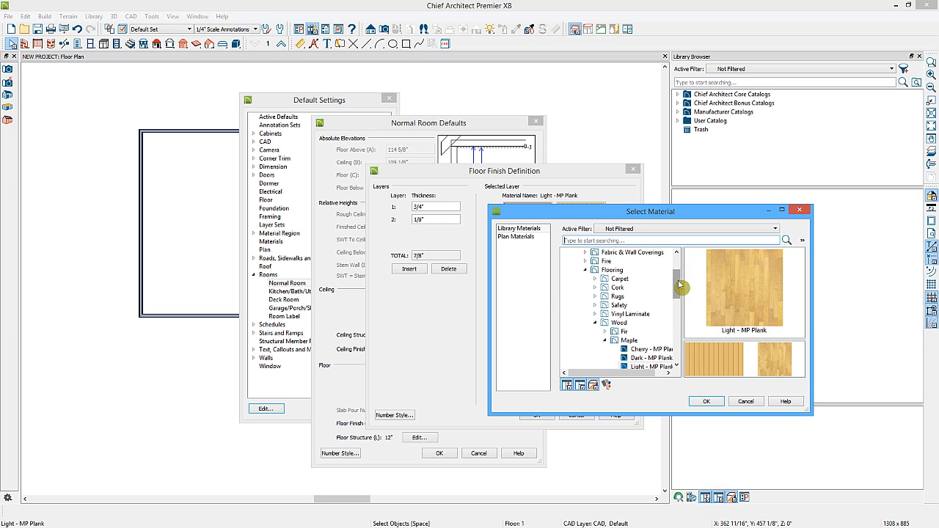
mouse_move(679, 285)
left_mouse_down()
mouse_move(678, 293)
mouse_move(676, 269)
left_mouse_up()
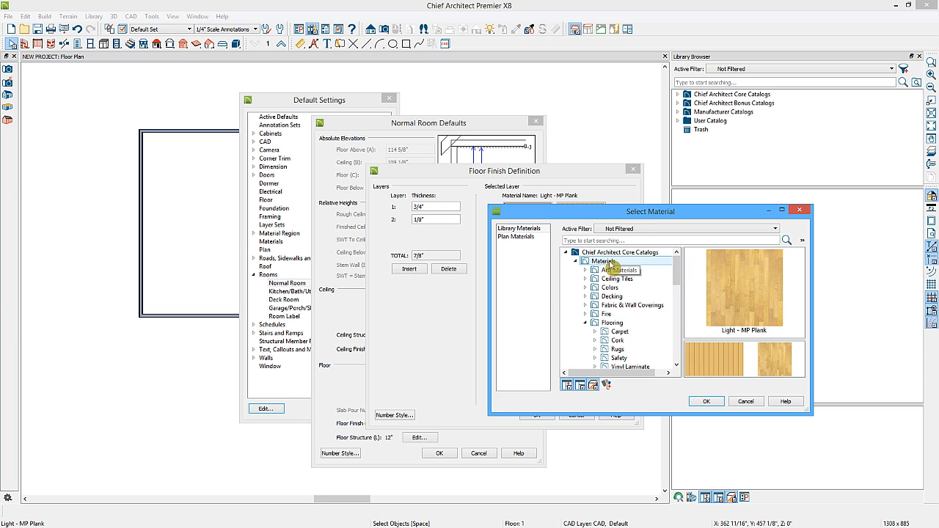
left_click(511, 230)
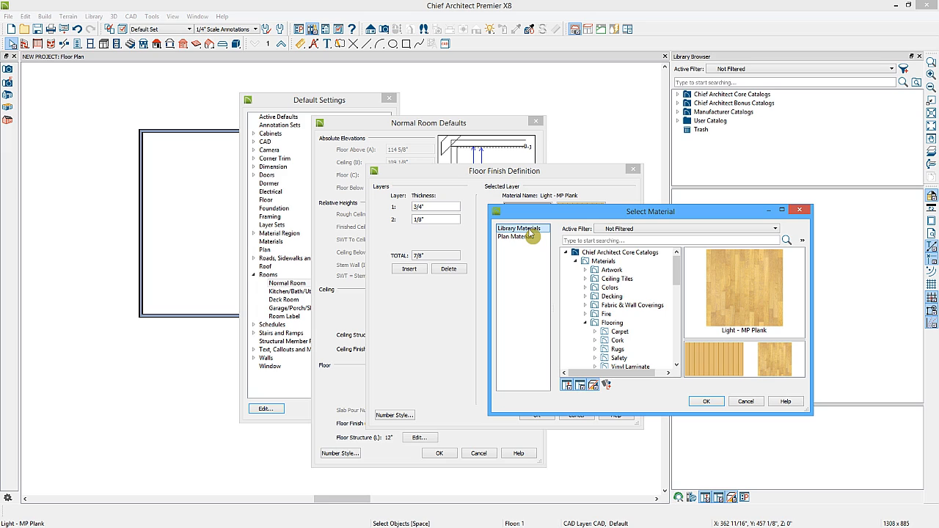
left_click(610, 270)
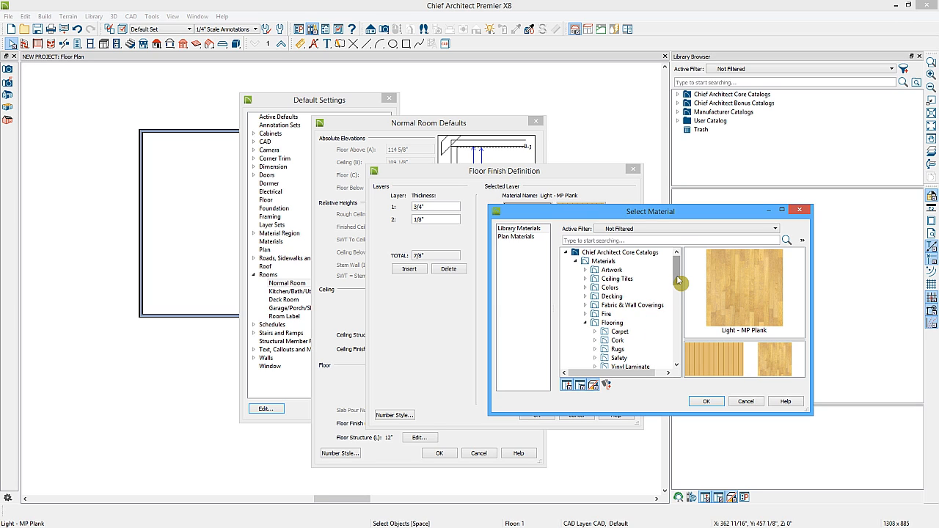
left_click(519, 238)
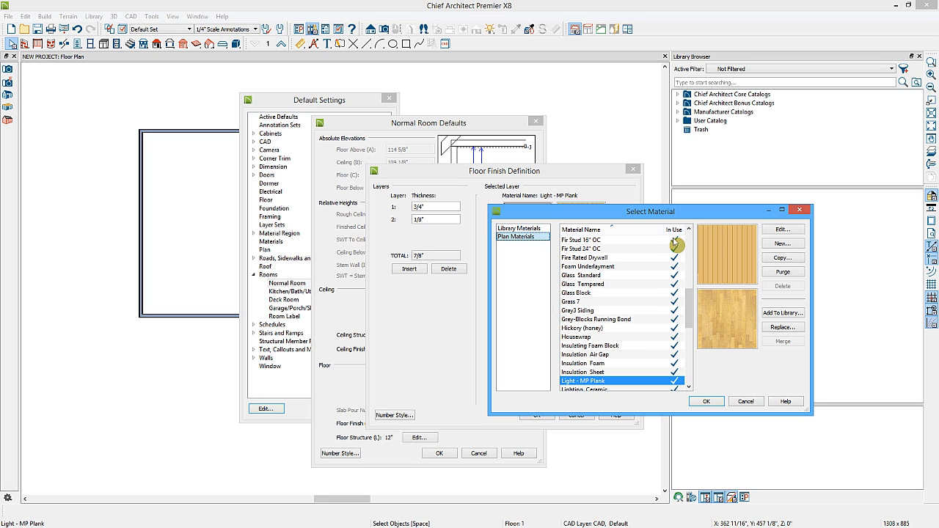
left_click_drag(690, 317, 691, 364)
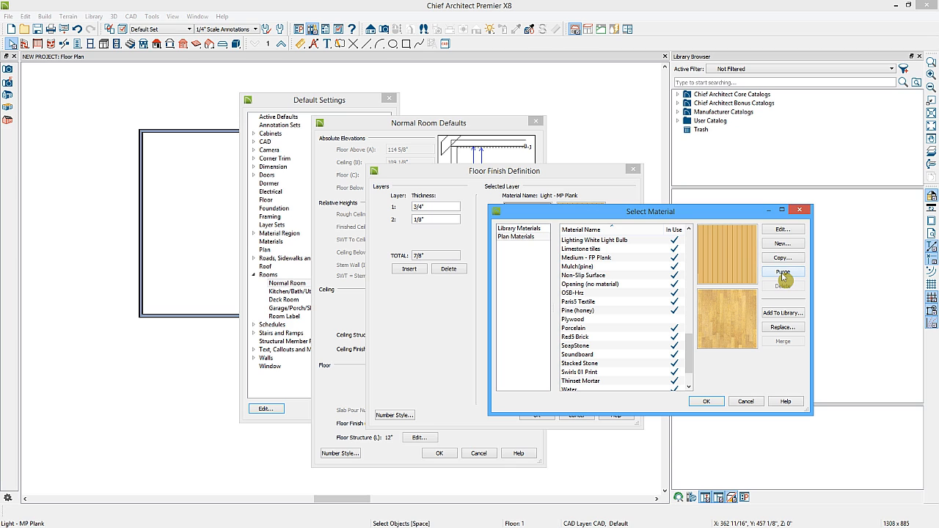
left_click(717, 404)
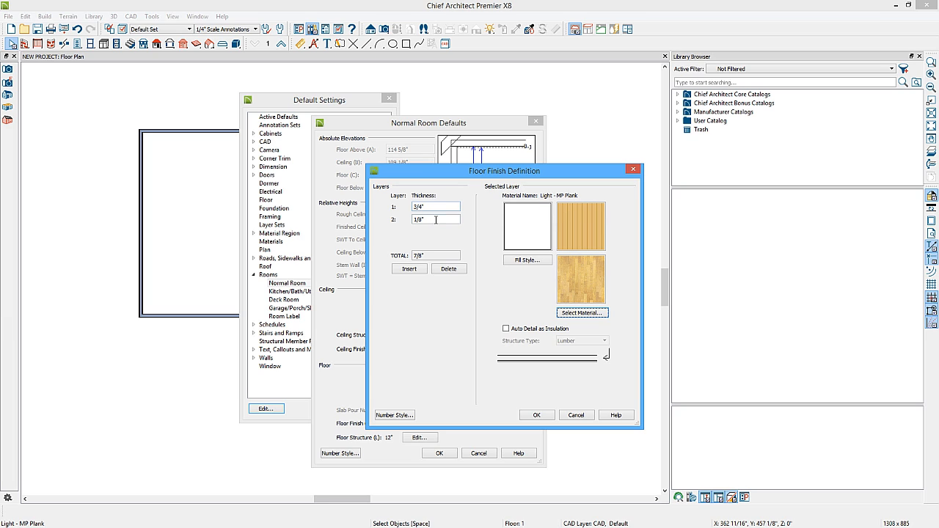
Delete the Foam Underlayment layer from the floor finish, keeping only the plank layer, and accept the floor finish.
left_click(436, 219)
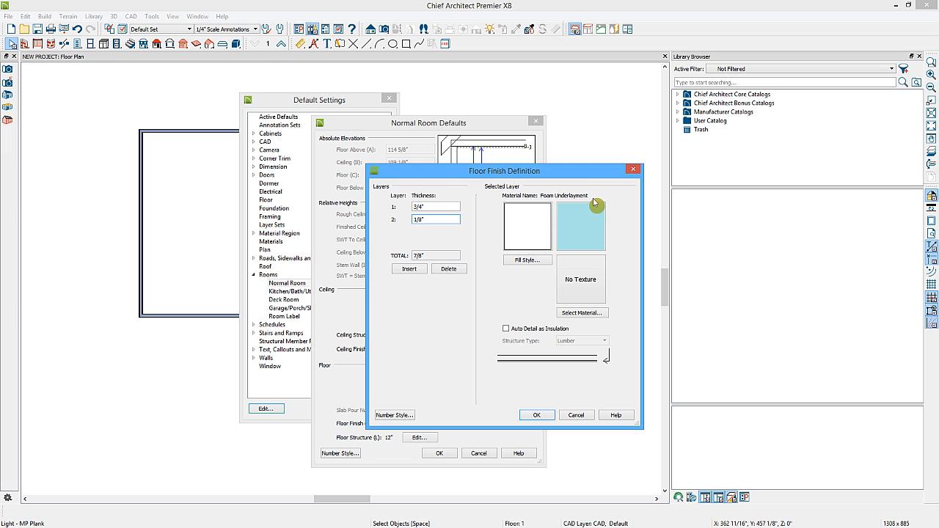
left_click(439, 207)
left_click(434, 207)
left_click(433, 220)
left_click(448, 269)
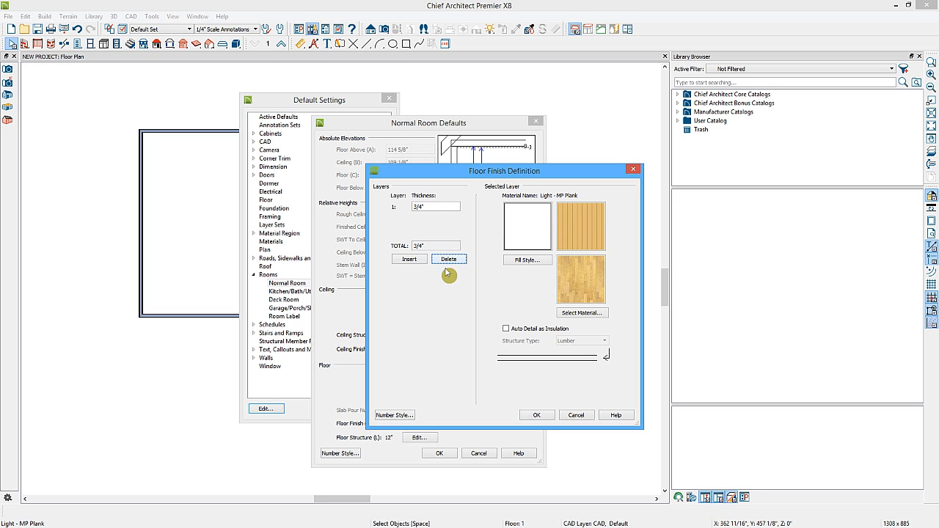
left_click(413, 260)
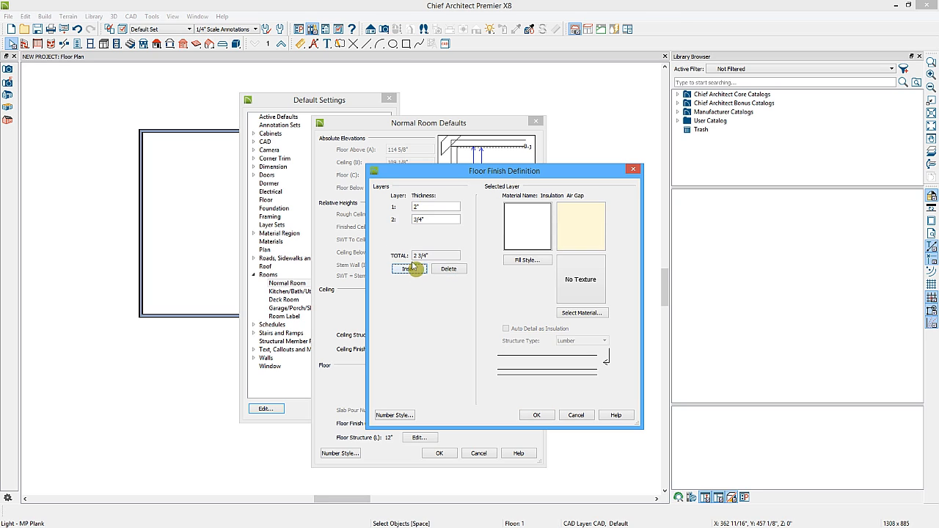
left_click(462, 269)
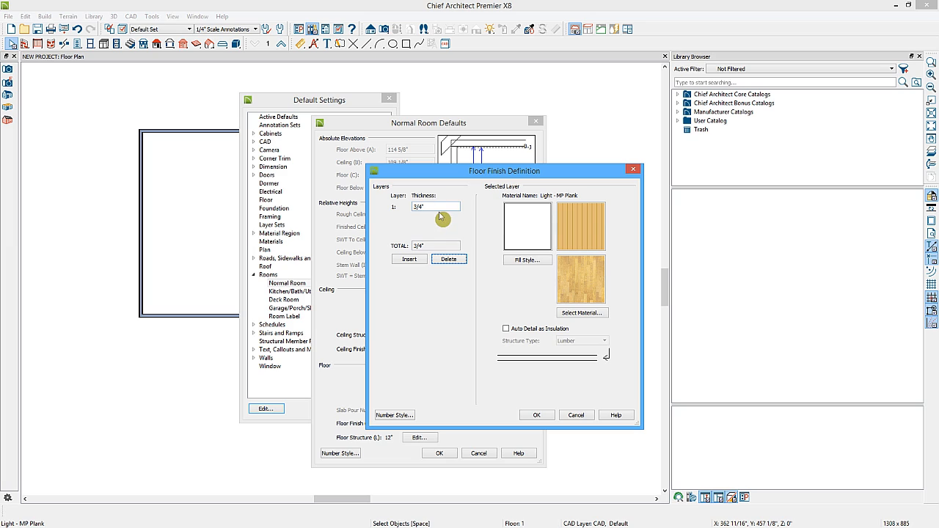
left_click(536, 416)
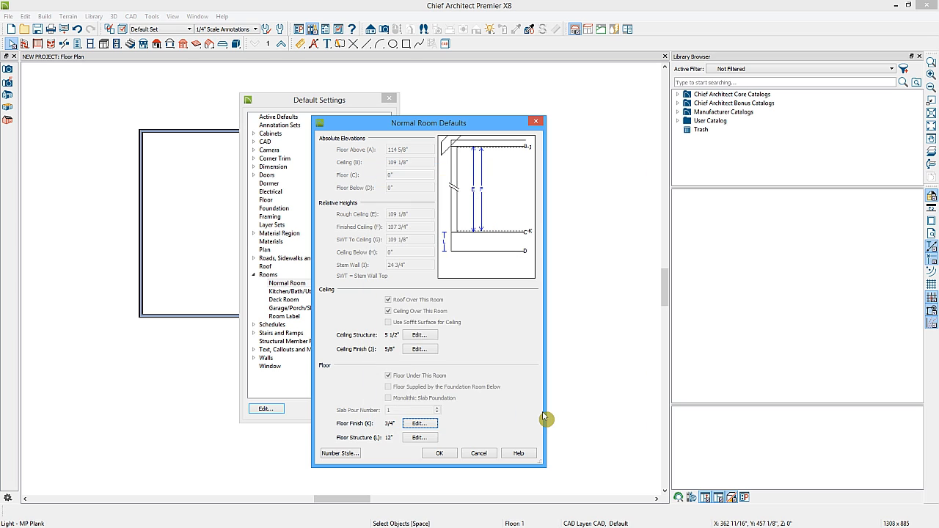
Check the ceiling structure's material and its Lumber structure type, and accept the Normal Room defaults.
left_click(415, 337)
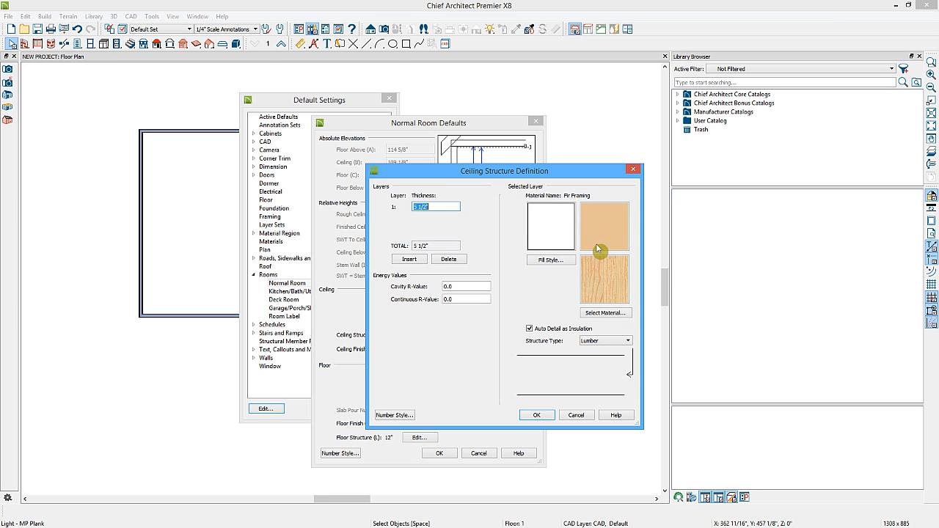
left_click(605, 313)
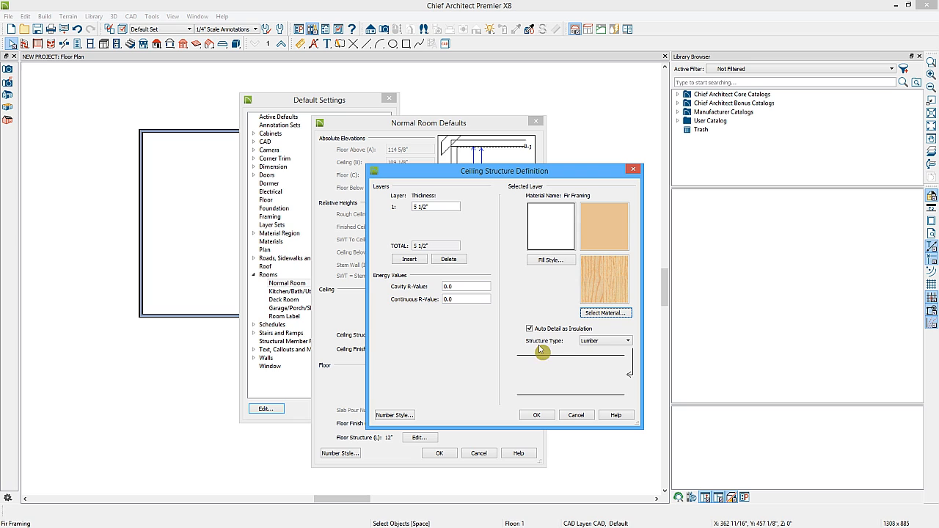
left_click(609, 342)
left_click(610, 346)
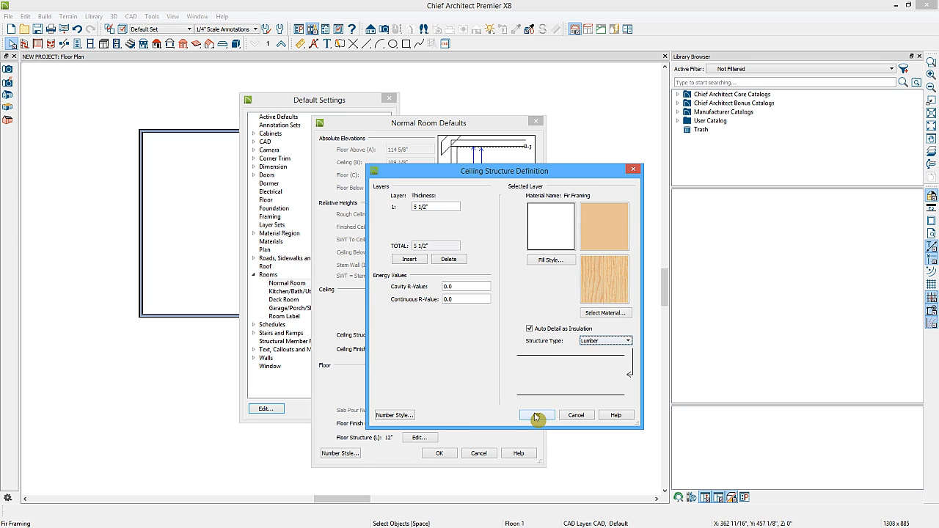
left_click(526, 415)
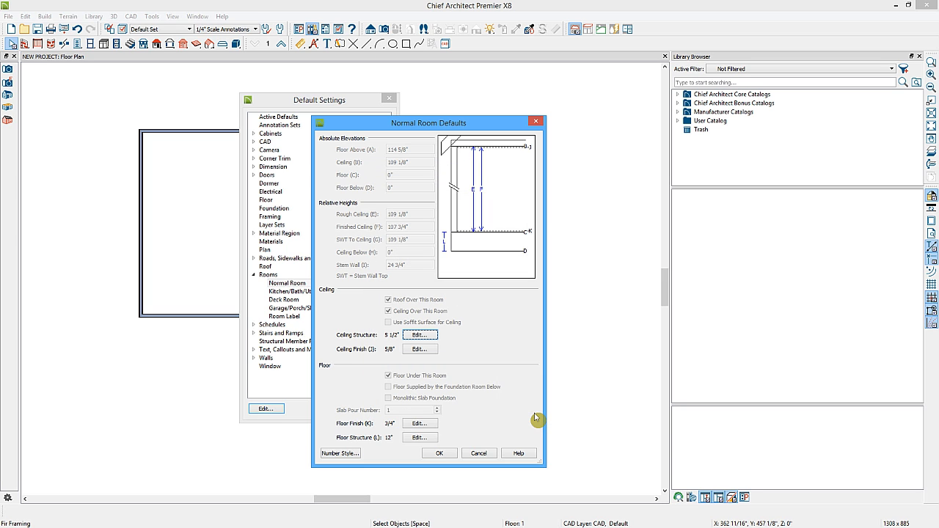
left_click(440, 453)
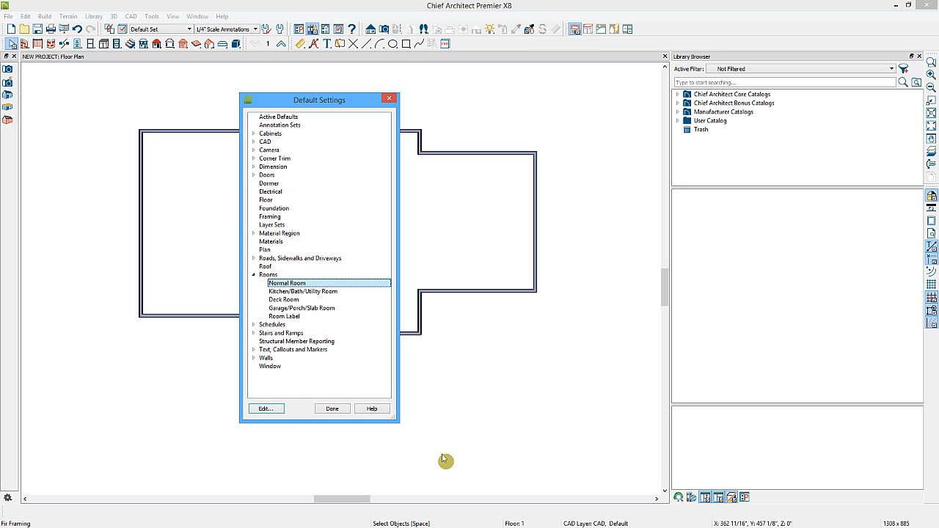
Open the Exterior Wall defaults in the plan's default settings.
left_click(253, 358)
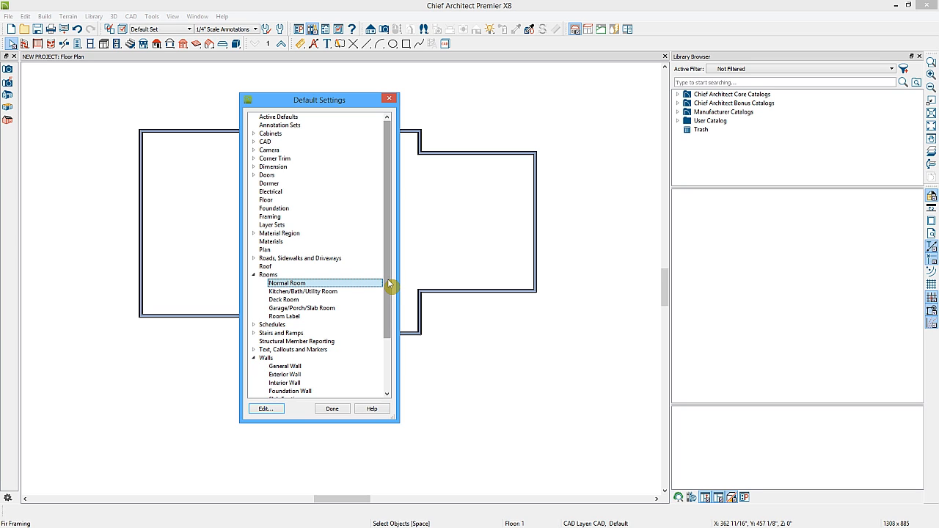
left_click_drag(389, 285, 387, 350)
left_click(289, 309)
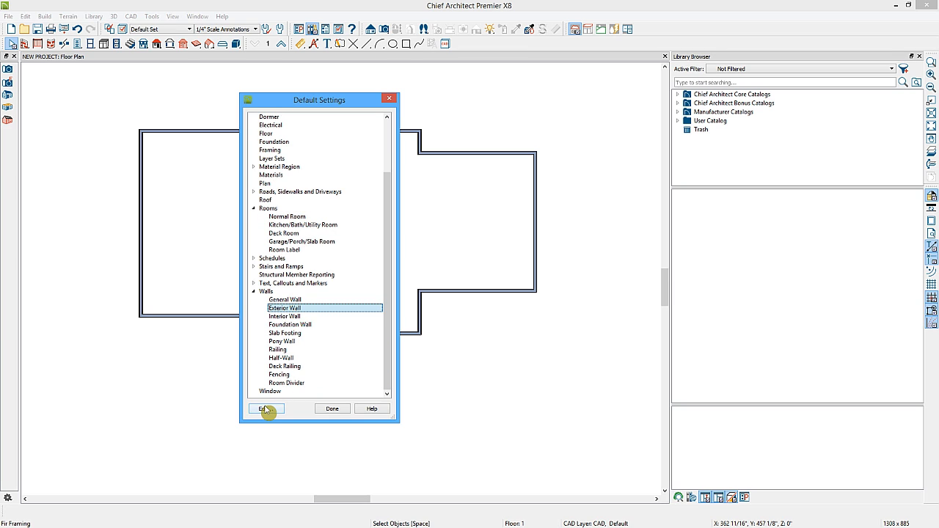
double_click(297, 308)
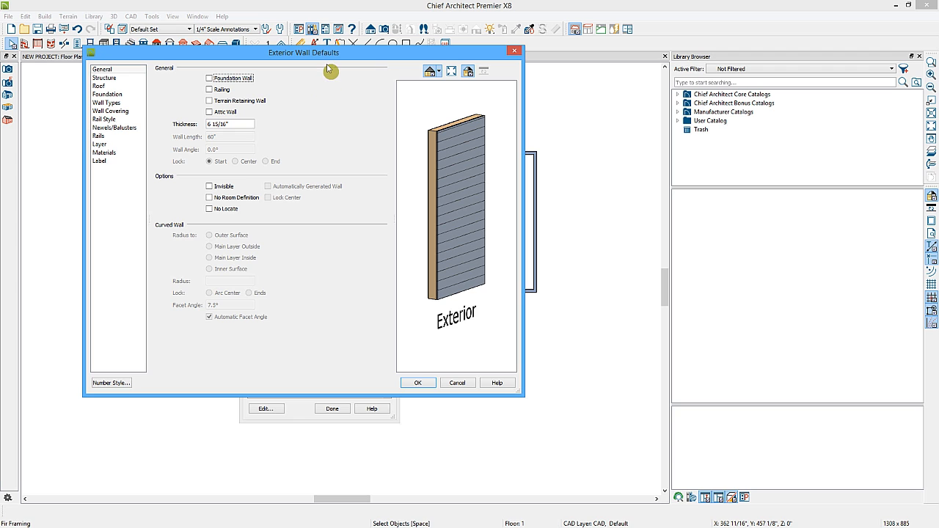
left_click_drag(290, 56, 302, 103)
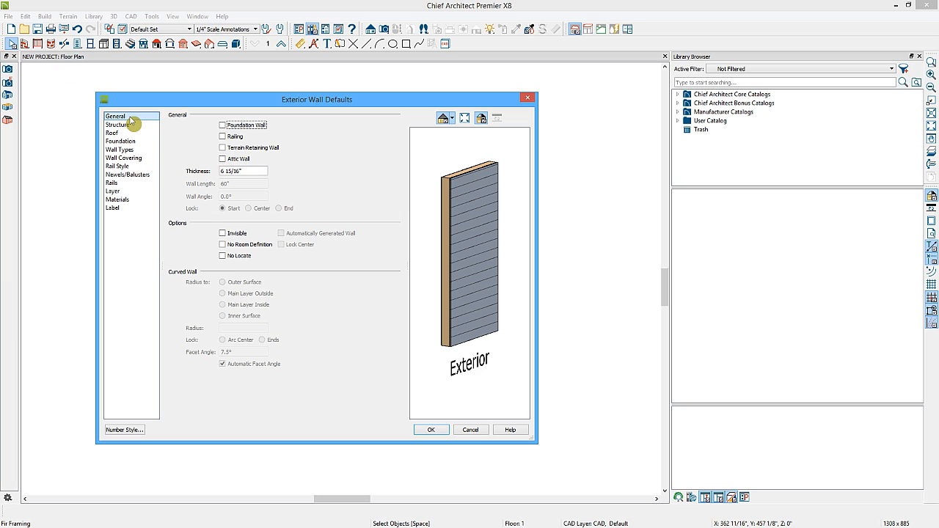
Review the available exterior wall types, keep Siding-6 selected, and open its wall type definition.
left_click(249, 170)
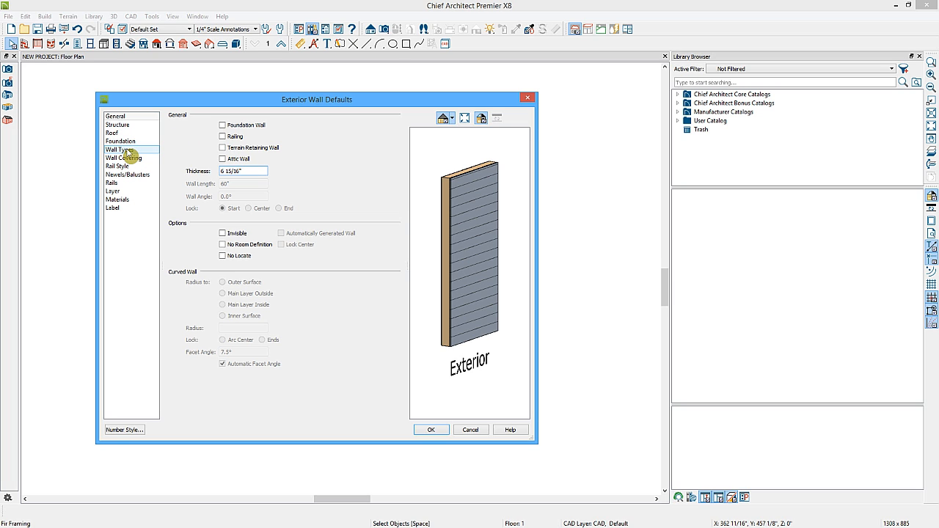
left_click(128, 150)
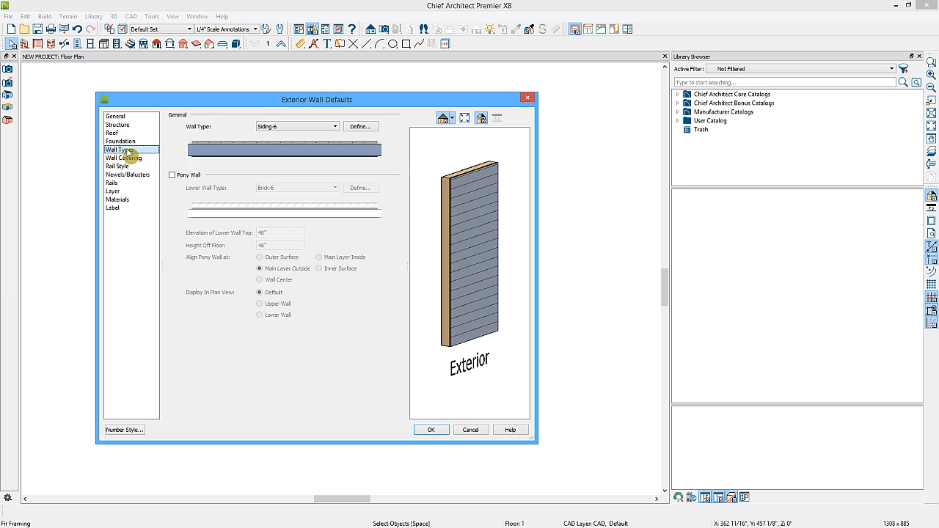
left_click(335, 130)
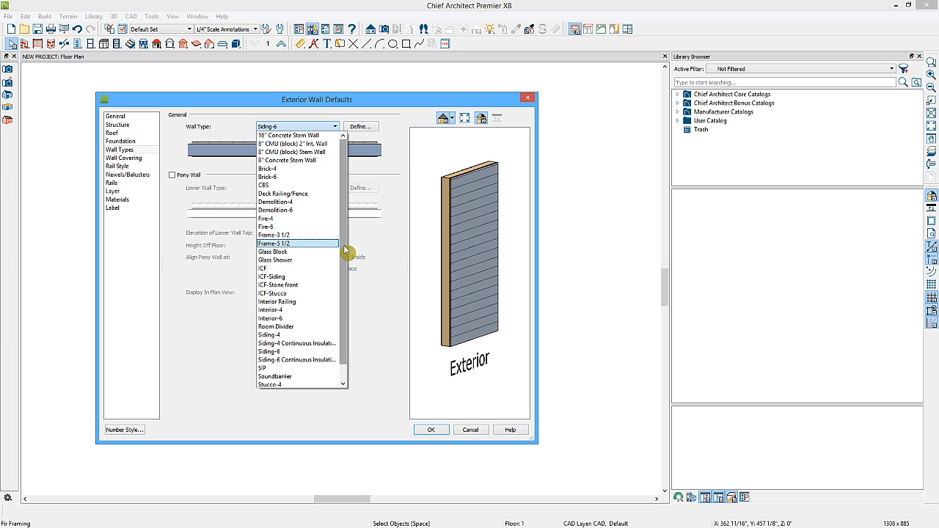
left_click_drag(344, 245, 347, 292)
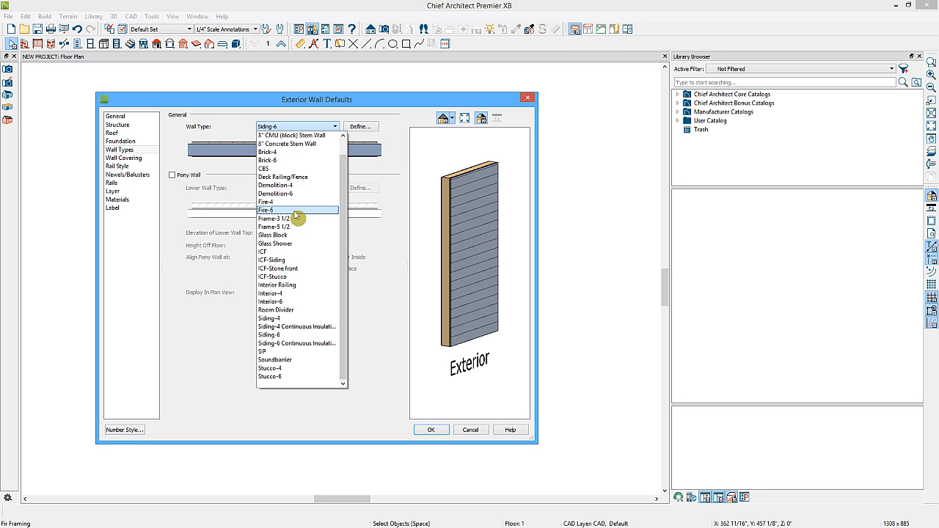
left_click_drag(345, 195, 345, 184)
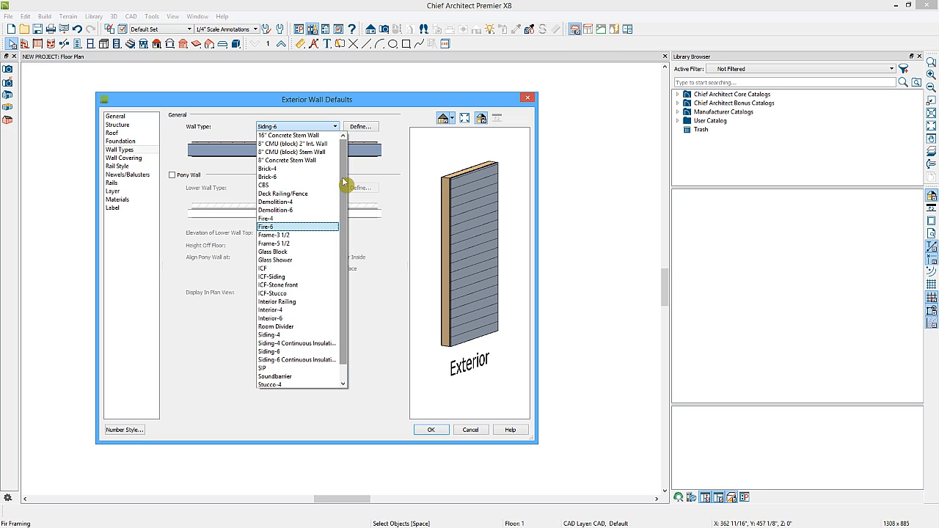
left_click(286, 353)
left_click(362, 129)
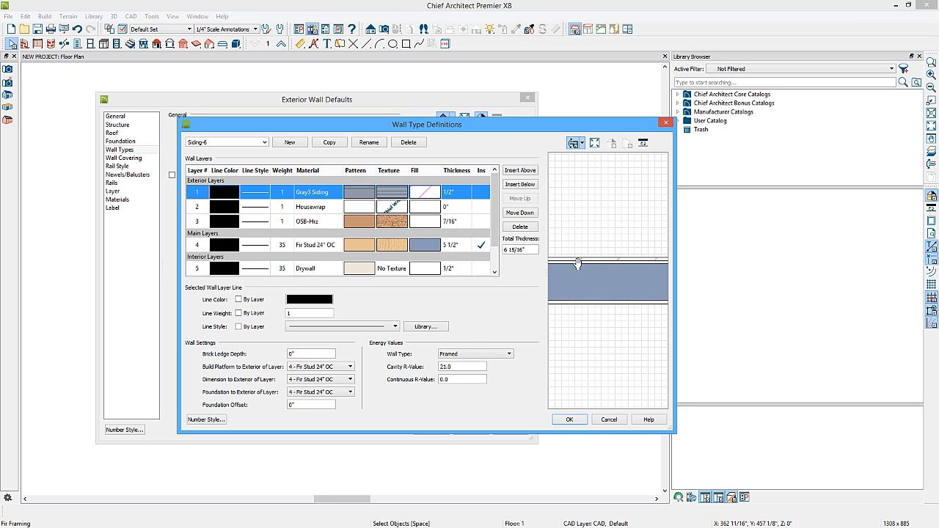
Examine the siding, housewrap and OSB exterior layers of Siding-6, including the library material assigned to the OSB layer.
left_click(455, 192)
left_click(331, 211)
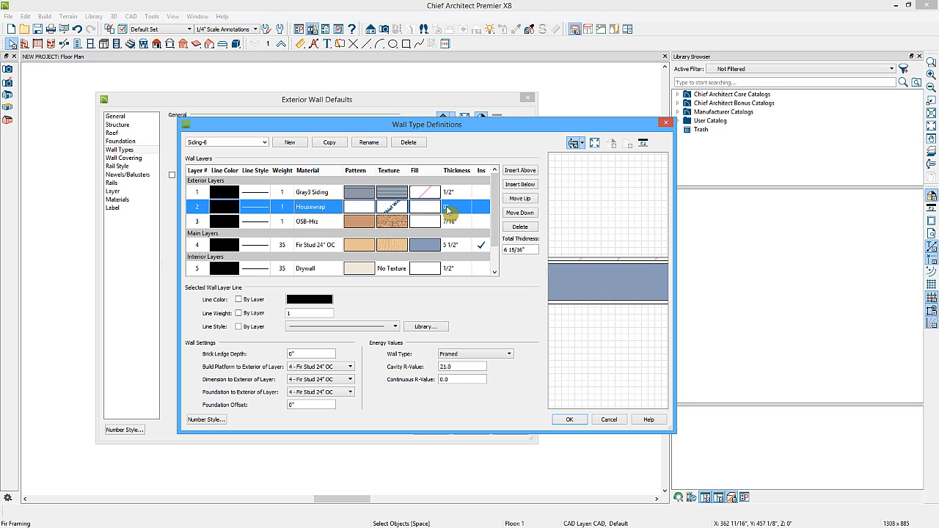
left_click(325, 224)
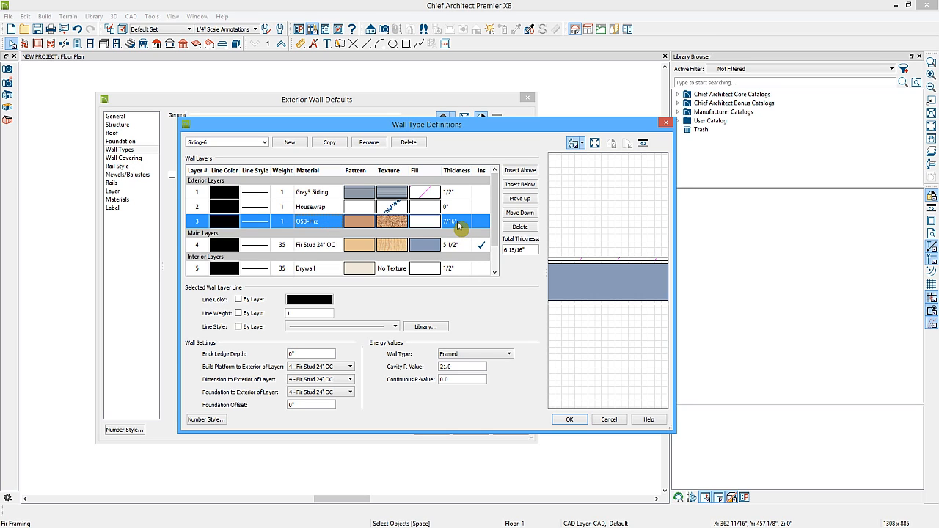
left_click(319, 221)
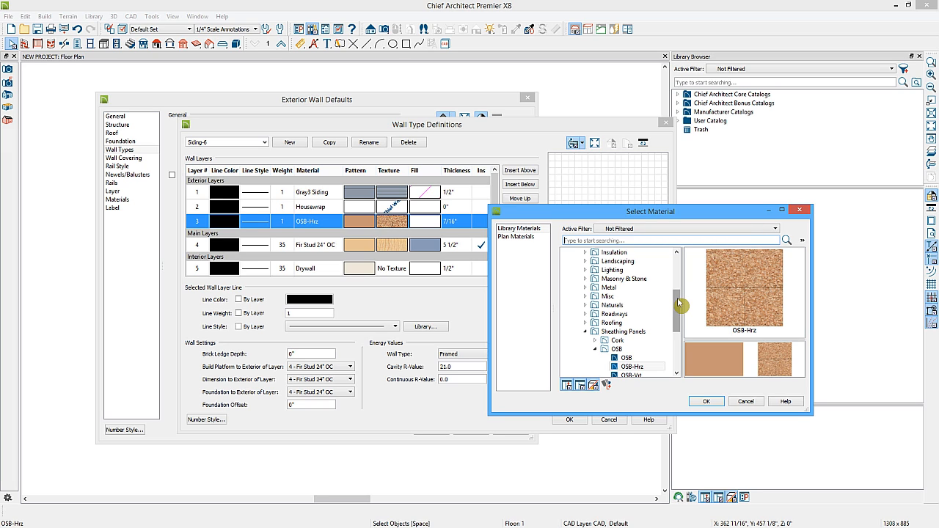
left_click_drag(677, 298, 678, 323)
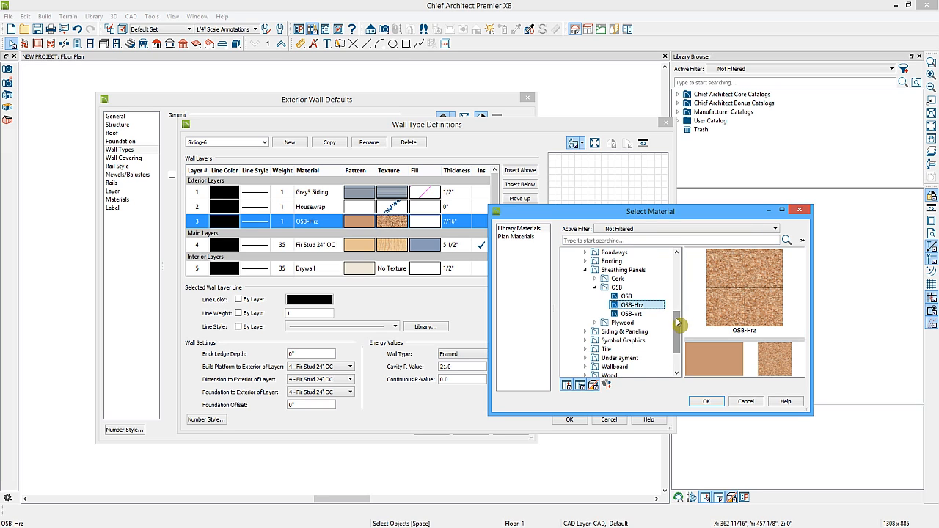
left_click(706, 401)
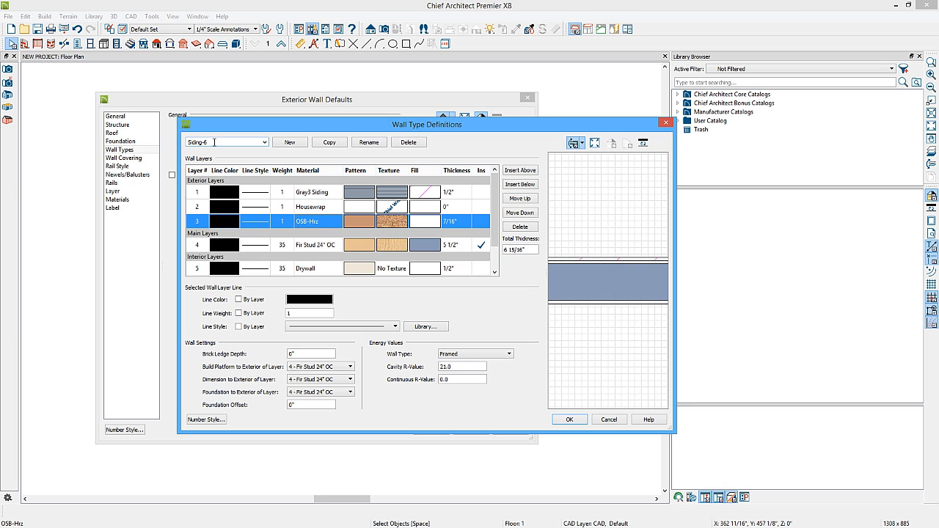
Copy the Siding-6 wall type, name the copy TAN SIDING-6, and check for it among the wall types.
left_click(329, 144)
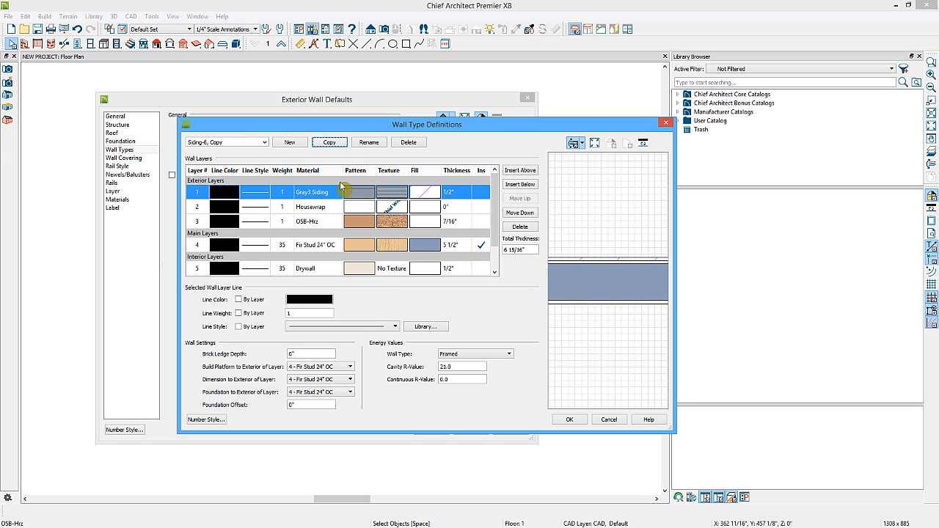
left_click_drag(235, 143, 178, 141)
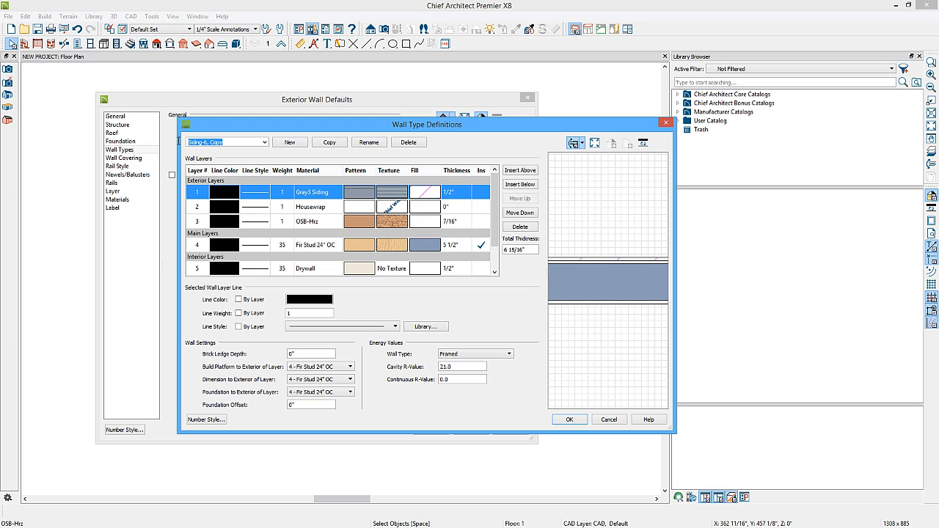
type("TAN SIDING-6")
left_click(265, 142)
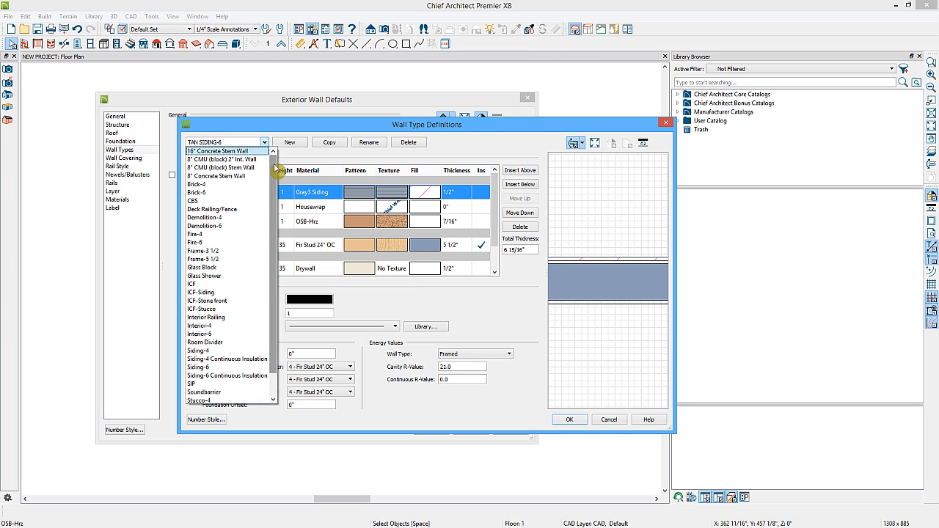
left_click_drag(274, 163, 275, 282)
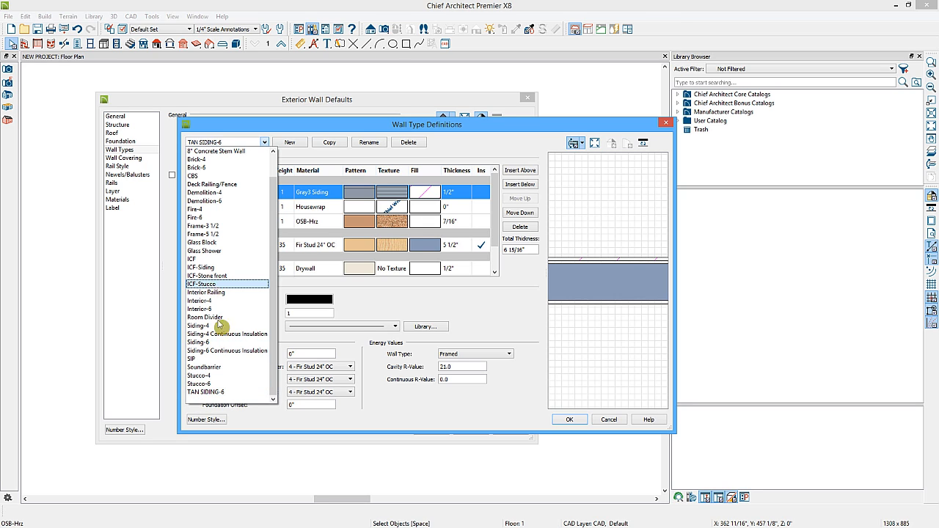
left_click(252, 143)
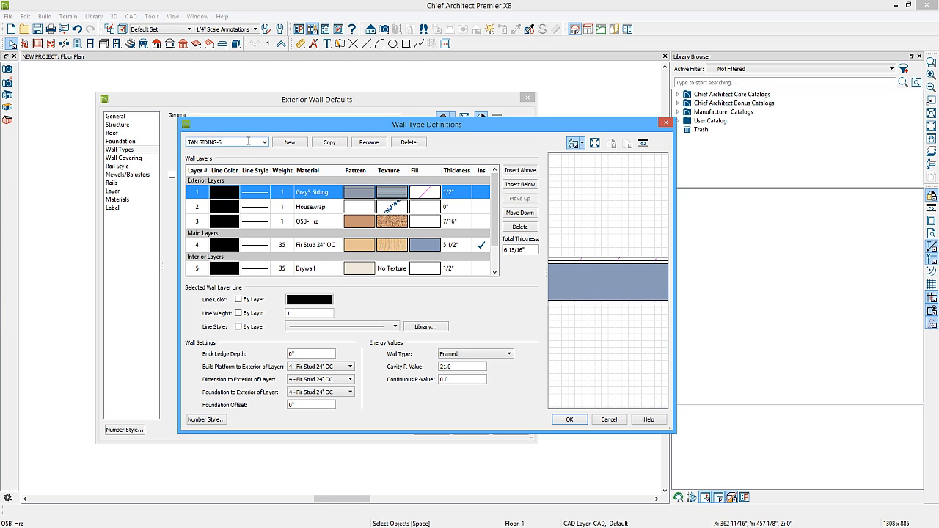
Set the outermost layer's material to Tan2 Siding from the Browns group of lap sidings.
double_click(317, 193)
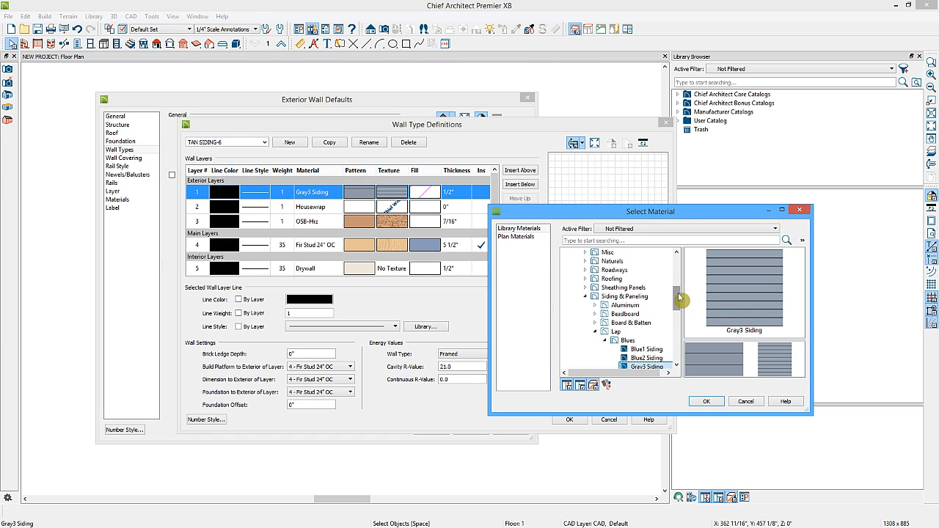
scroll(677, 304, "down", 3)
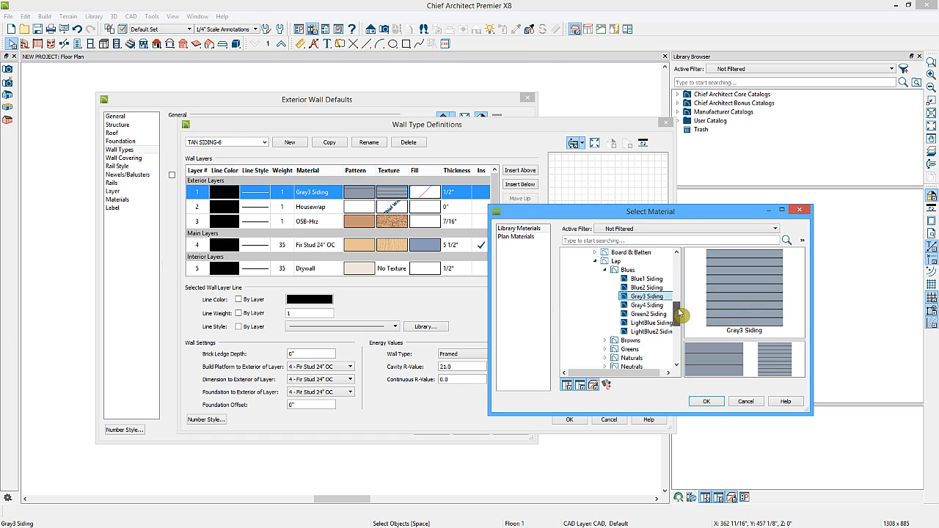
left_click(606, 271)
left_click(605, 279)
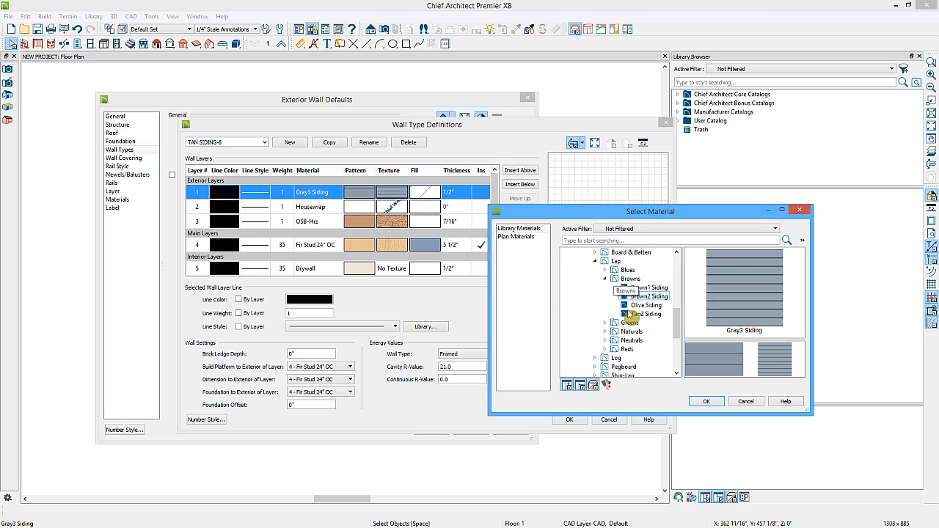
left_click(618, 280)
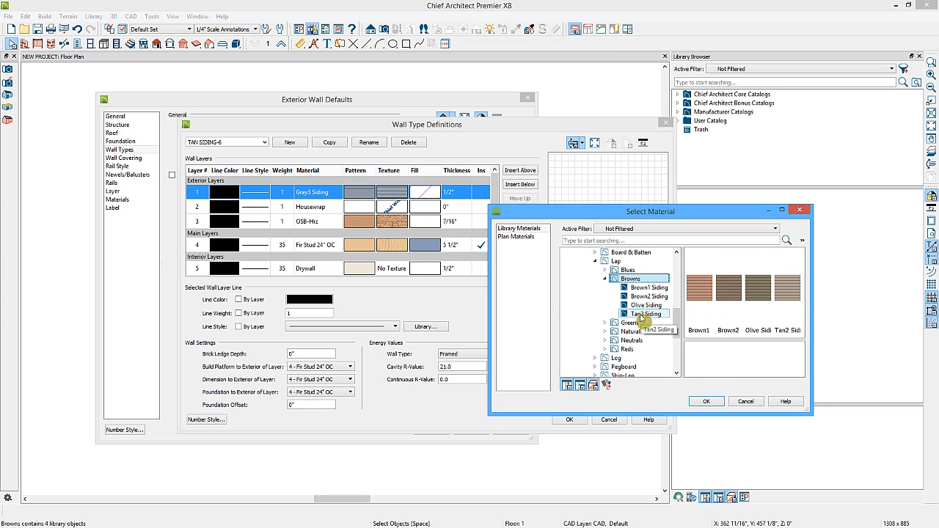
left_click(787, 293)
left_click(705, 402)
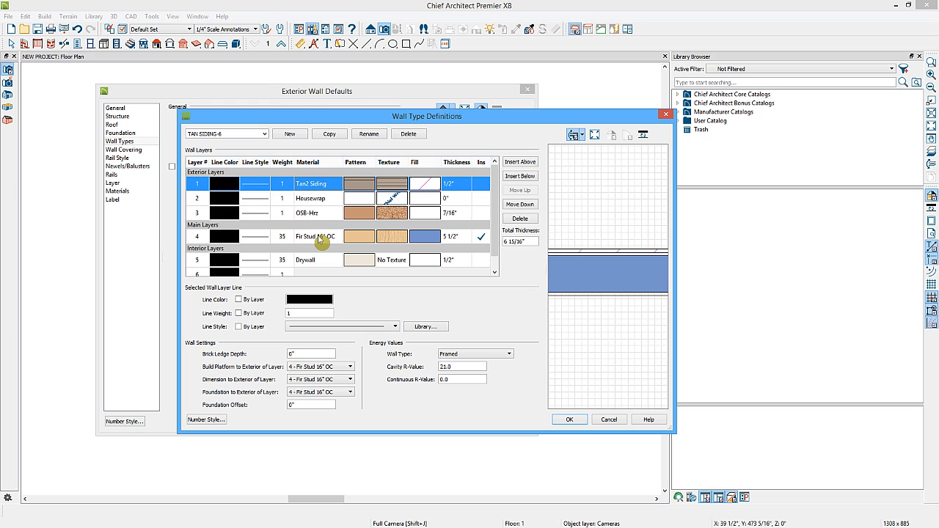
Change the main layer's material to Fir Stud 16" OC from the Framing materials.
left_click(317, 213)
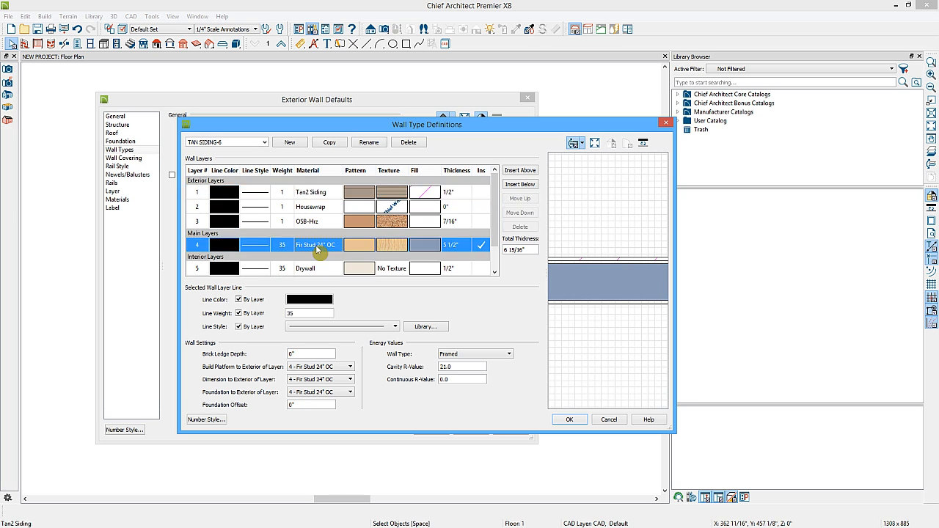
double_click(317, 247)
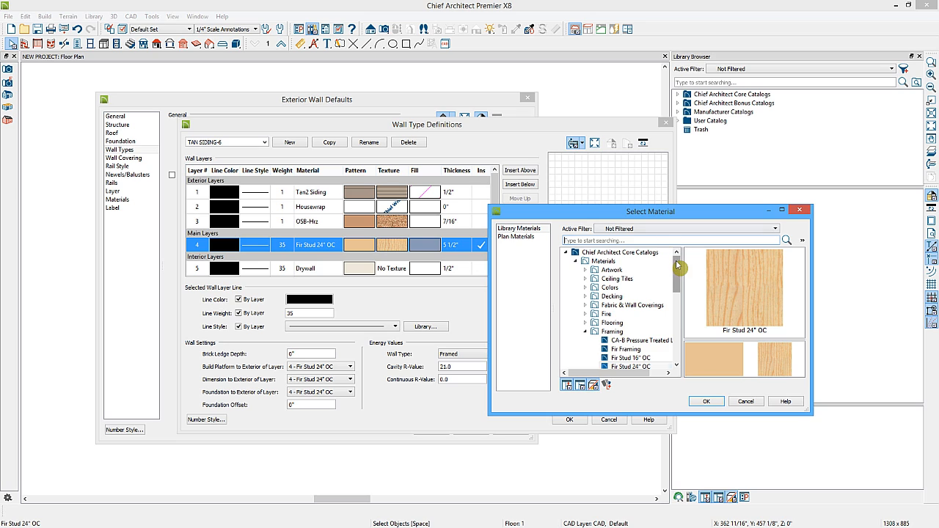
left_click_drag(675, 259, 677, 281)
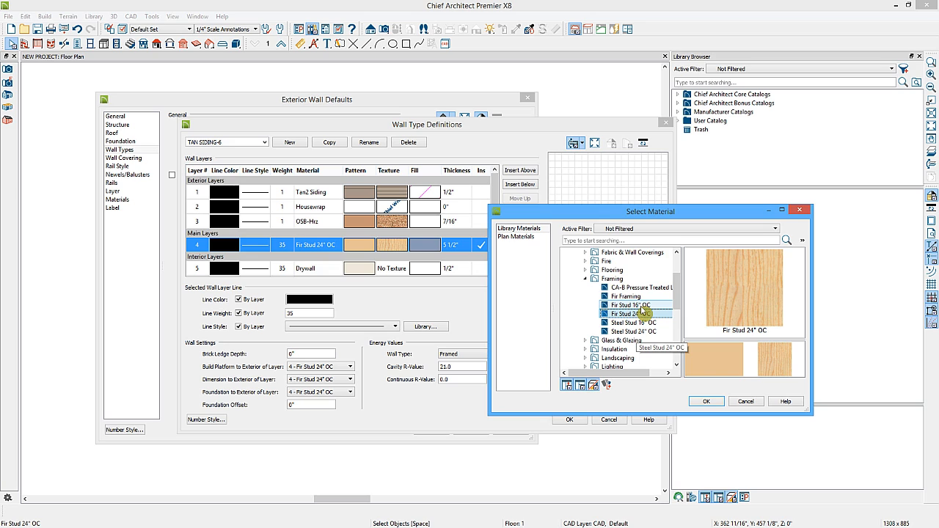
left_click(640, 314)
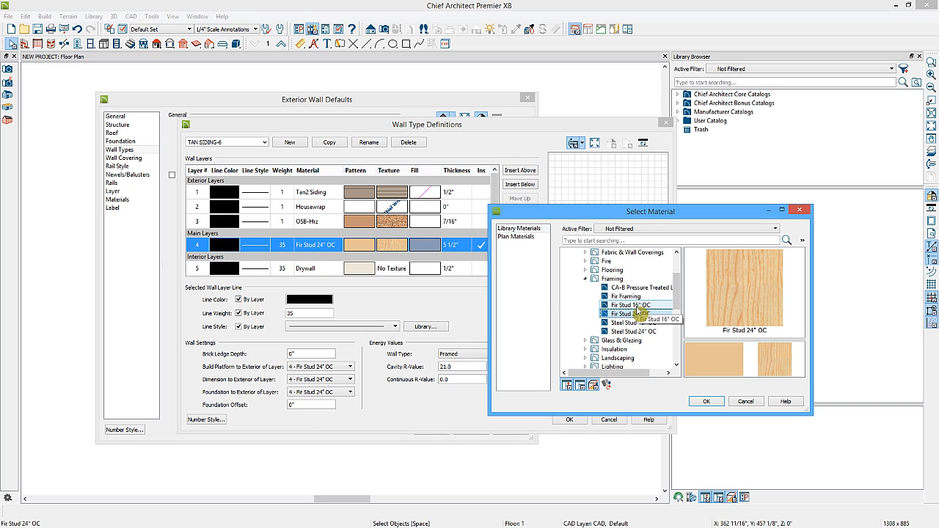
left_click(637, 306)
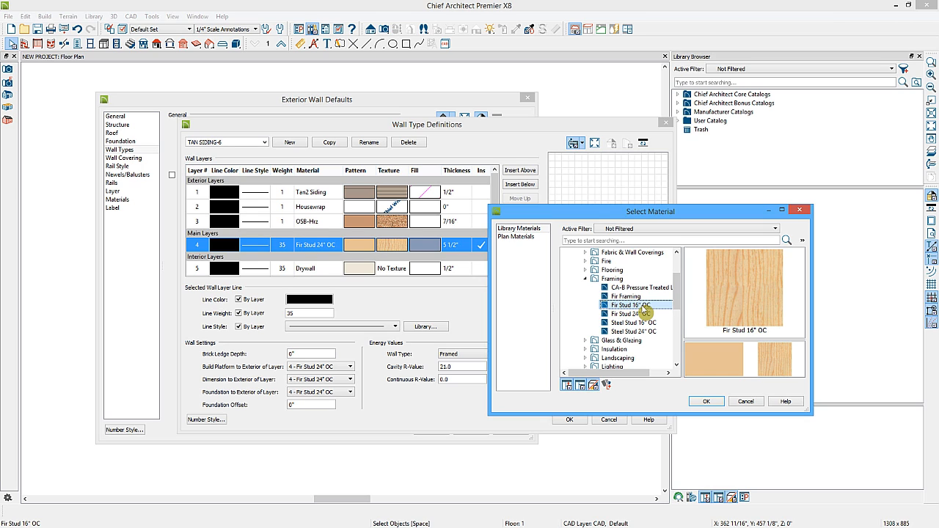
left_click(717, 404)
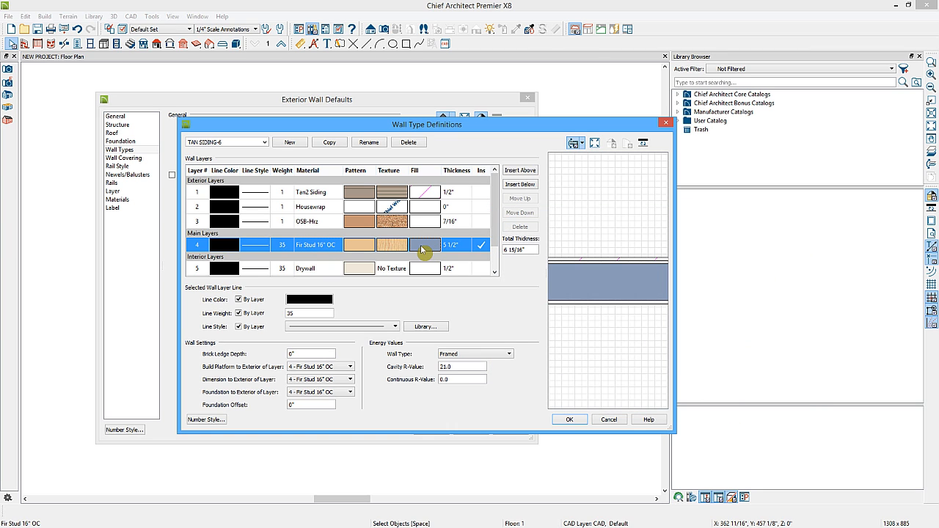
Set the main layer's solid fill to the muted violet-blue basic color with RGB 128, 128, 192.
left_click(422, 250)
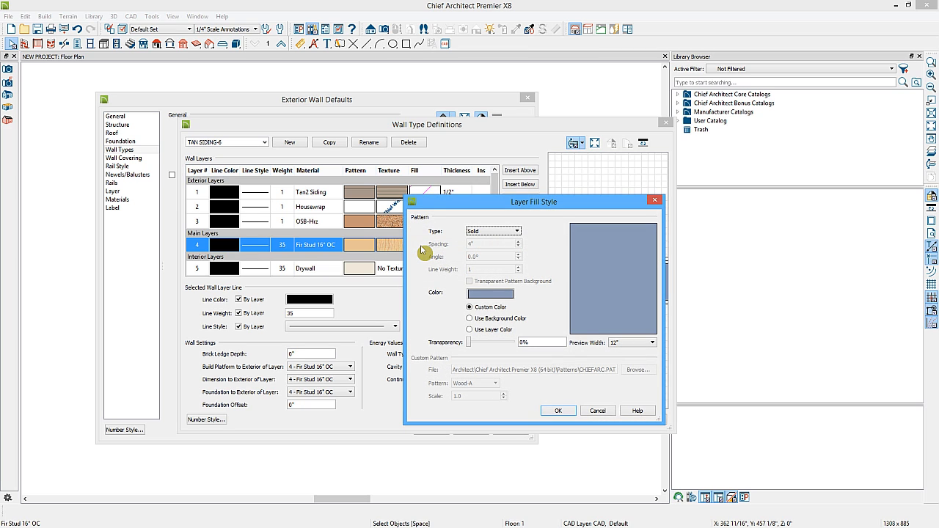
left_click(502, 297)
left_click(506, 260)
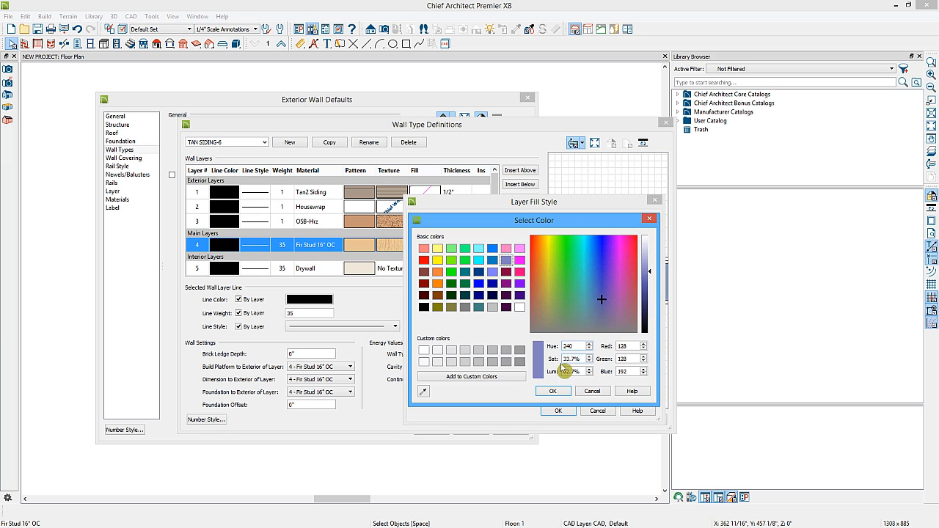
left_click(554, 391)
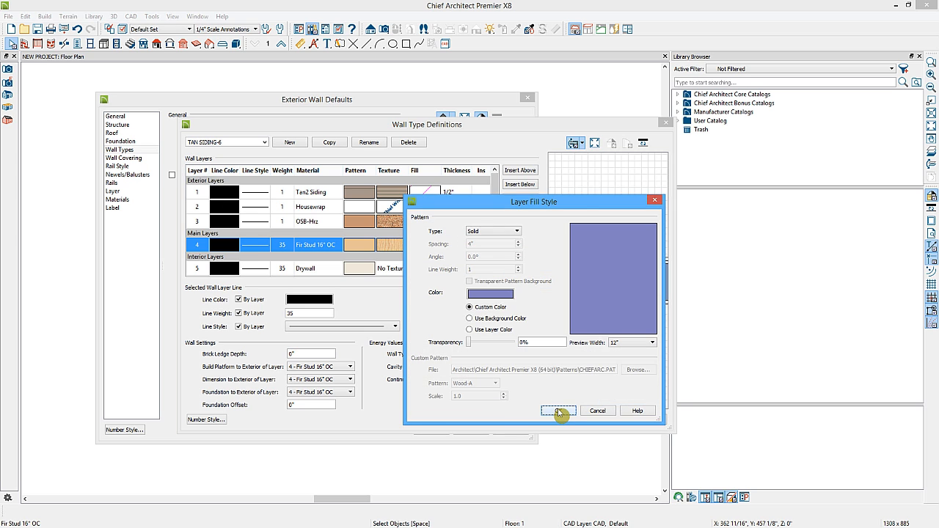
left_click(558, 411)
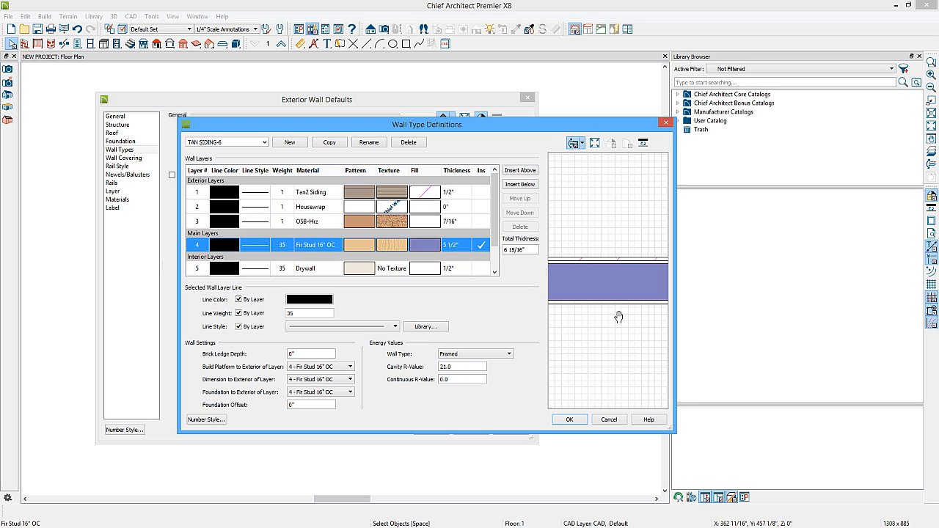
Accept the TAN SIDING-6 definition and the exterior wall defaults, and return to selecting objects in the floor plan.
left_click(571, 420)
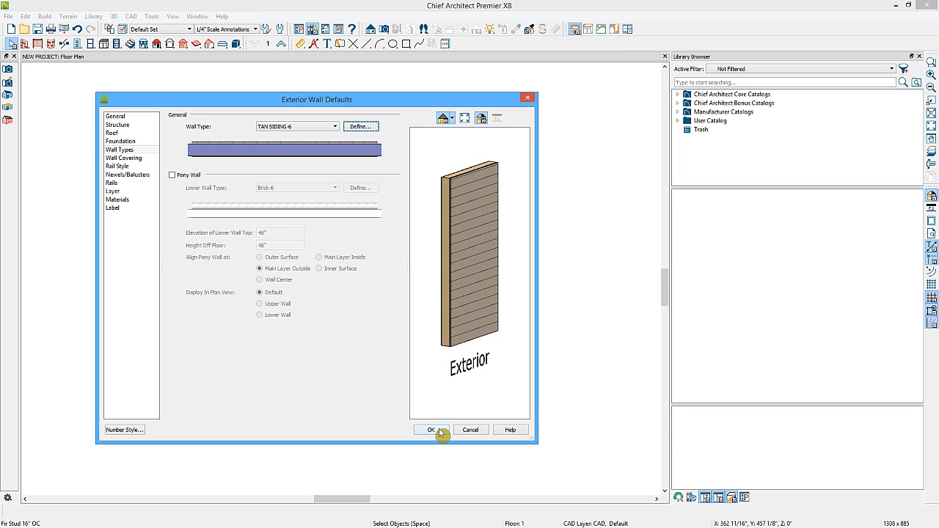
left_click(433, 430)
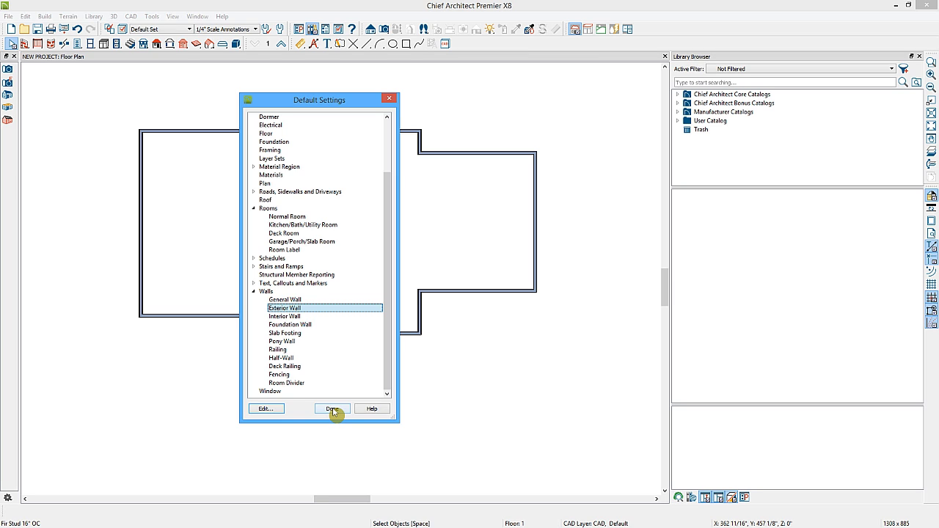
left_click(332, 410)
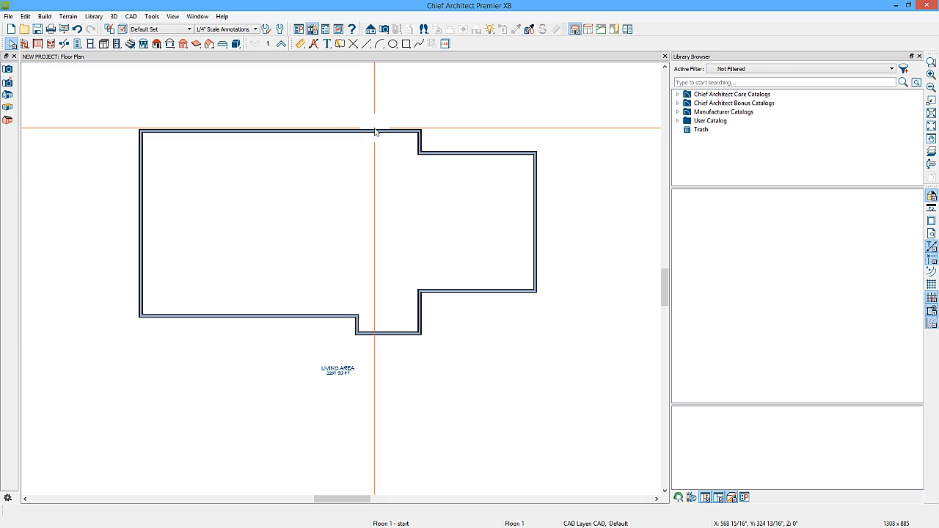
key("space")
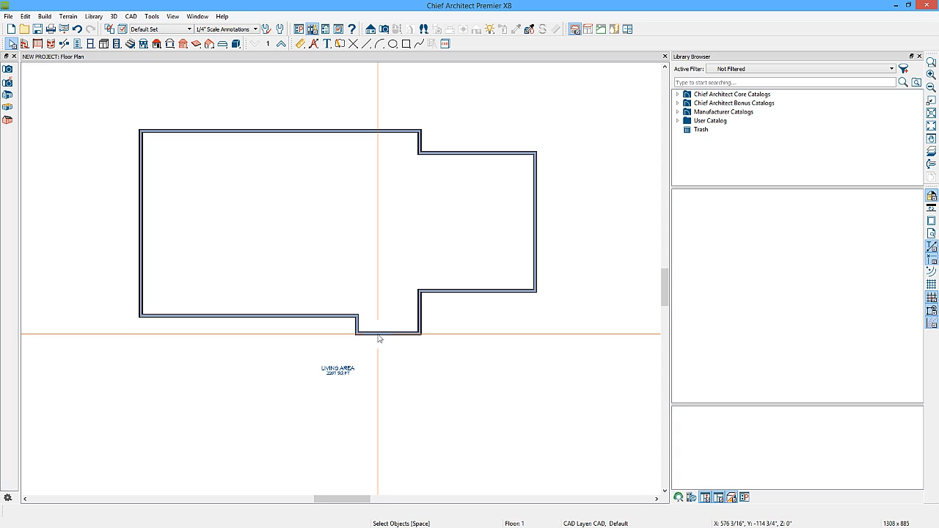
Change the wall type of all the exterior walls in the plan to TAN SIDING-6.
left_click_drag(125, 117, 554, 350)
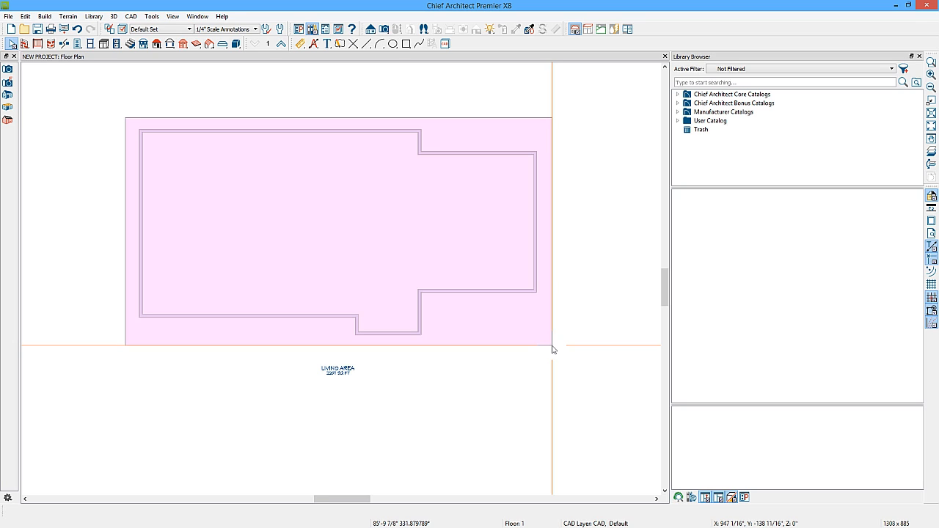
mouse_move(553, 350)
left_mouse_down()
mouse_move(392, 371)
mouse_move(541, 335)
mouse_move(555, 347)
left_mouse_up()
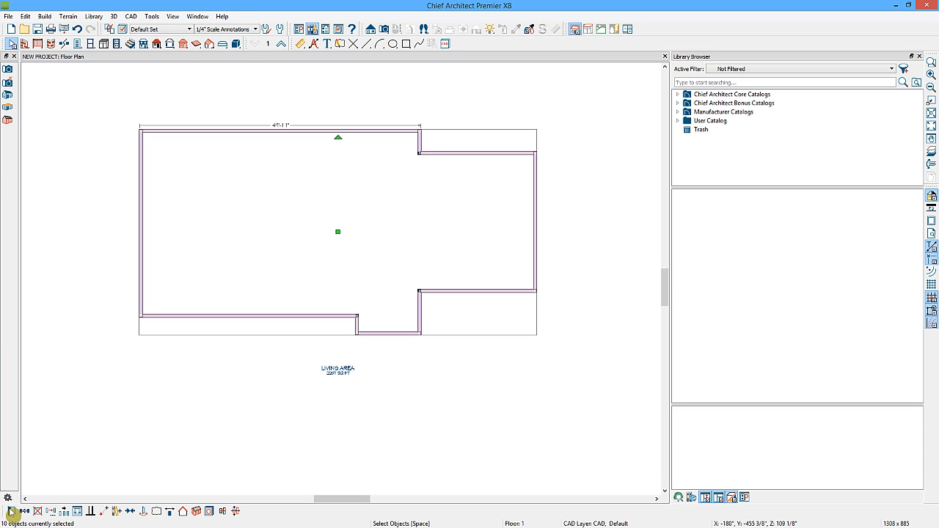
left_click(11, 511)
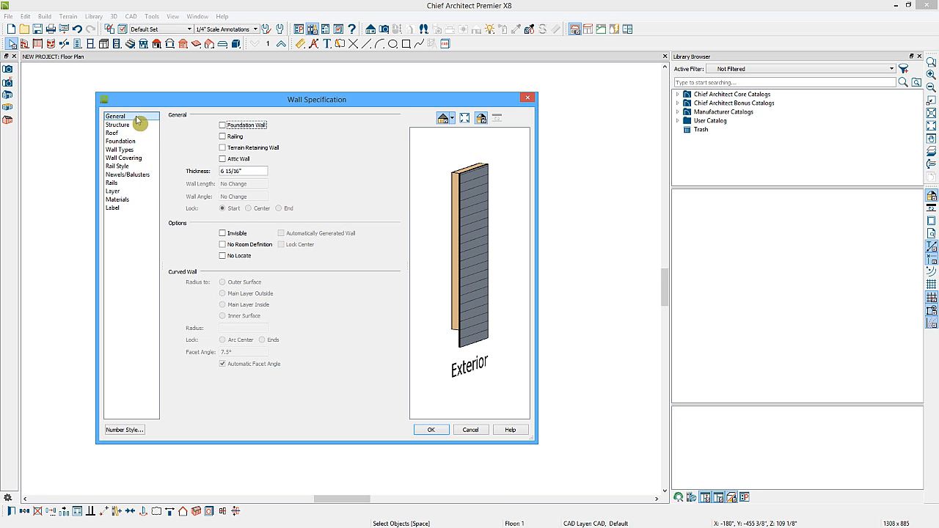
left_click(120, 149)
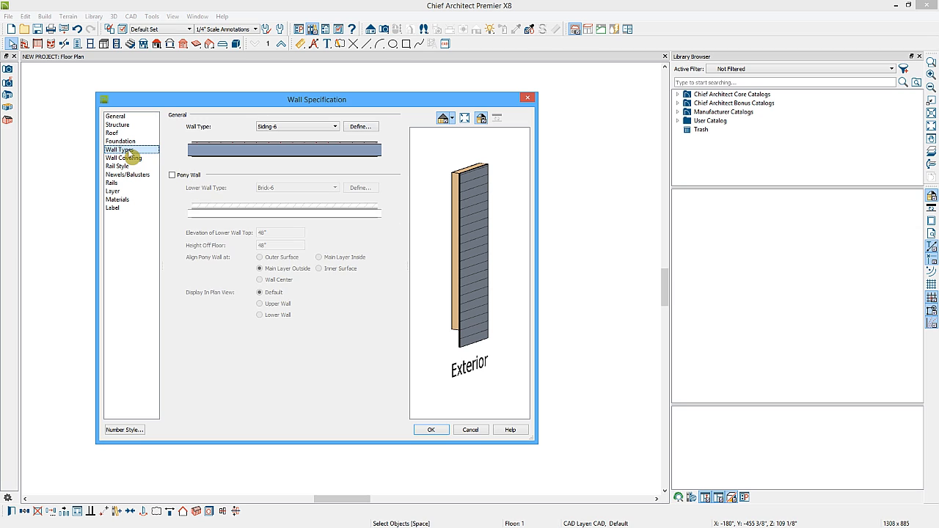
left_click(335, 126)
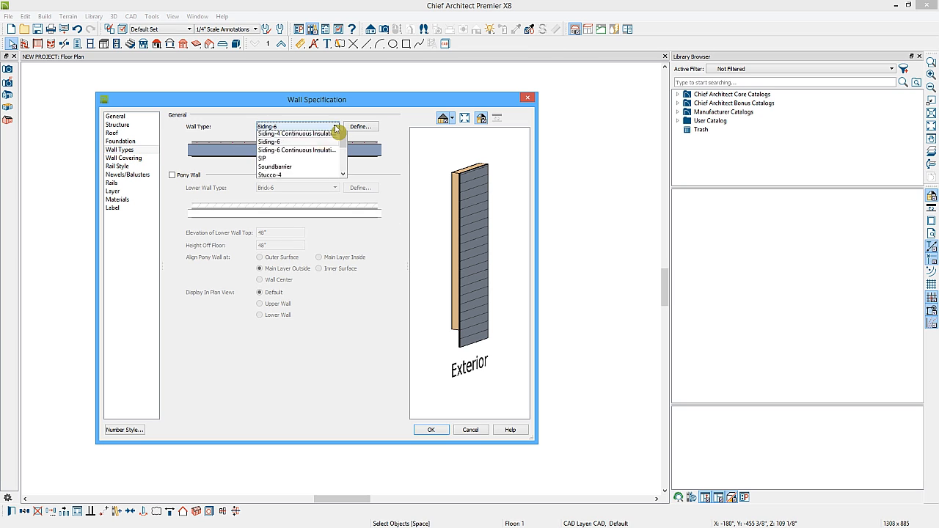
left_click_drag(344, 160, 344, 192)
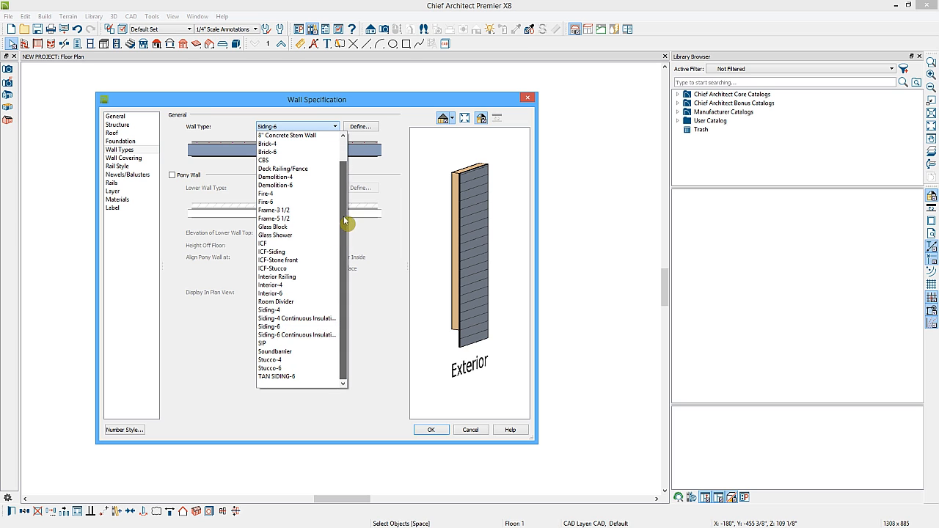
left_click(277, 381)
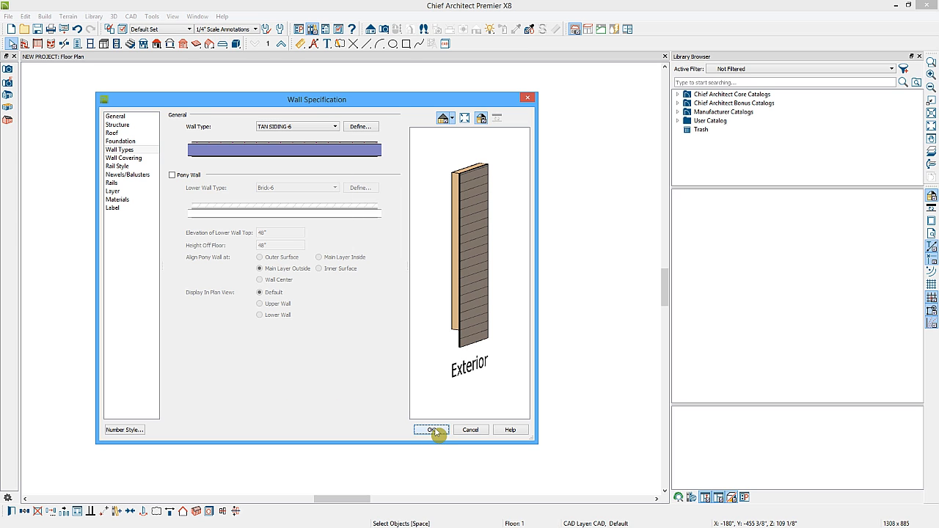
left_click(432, 430)
key("Escape")
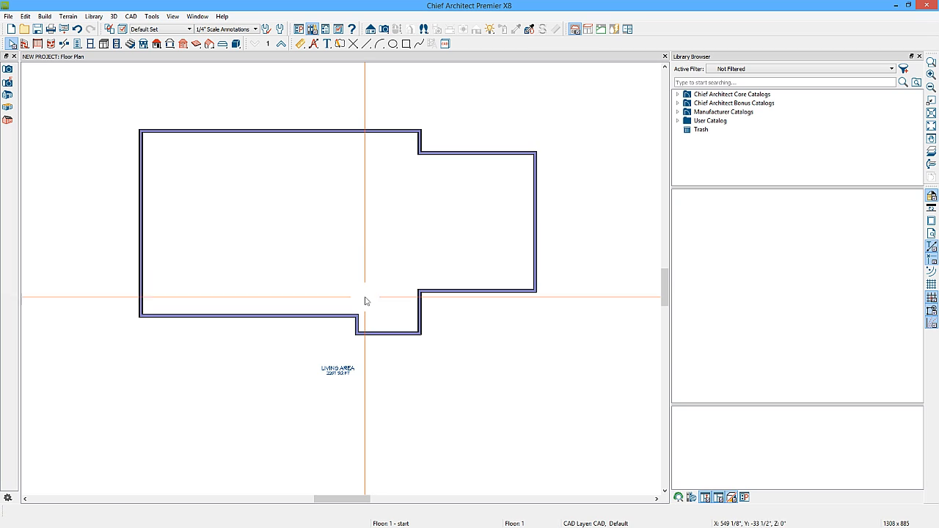
Draw a trial exterior wall about 19'-6" long above the house with the new defaults, and delete it.
scroll(394, 163, "up", 2)
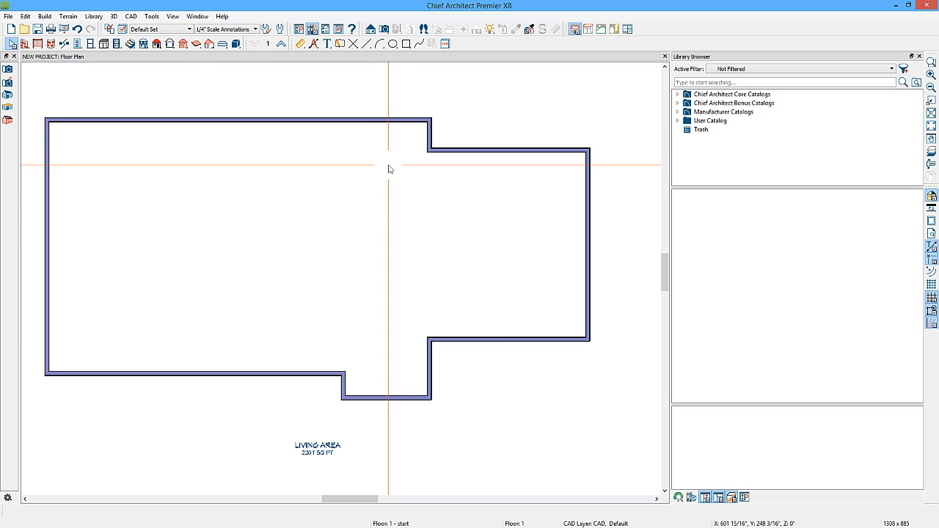
left_click(25, 45)
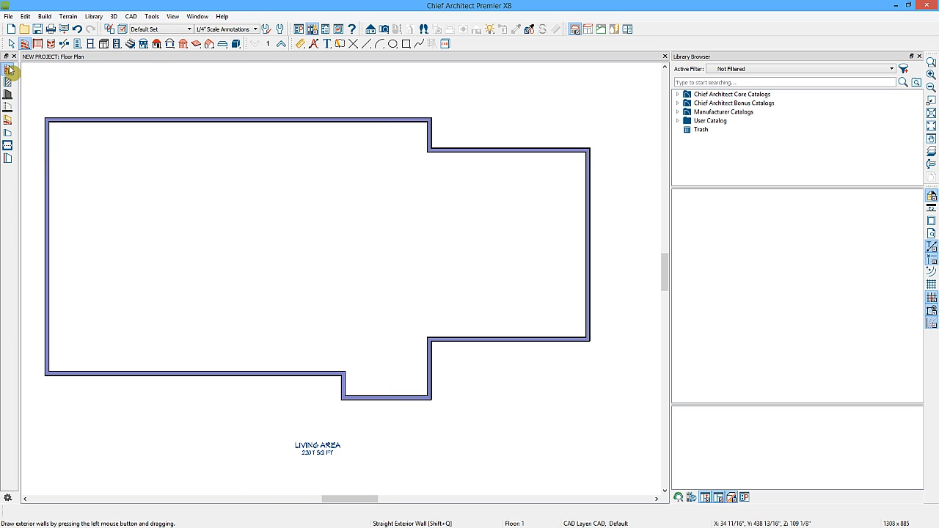
left_click_drag(121, 83, 272, 84)
key("space")
left_click(229, 84)
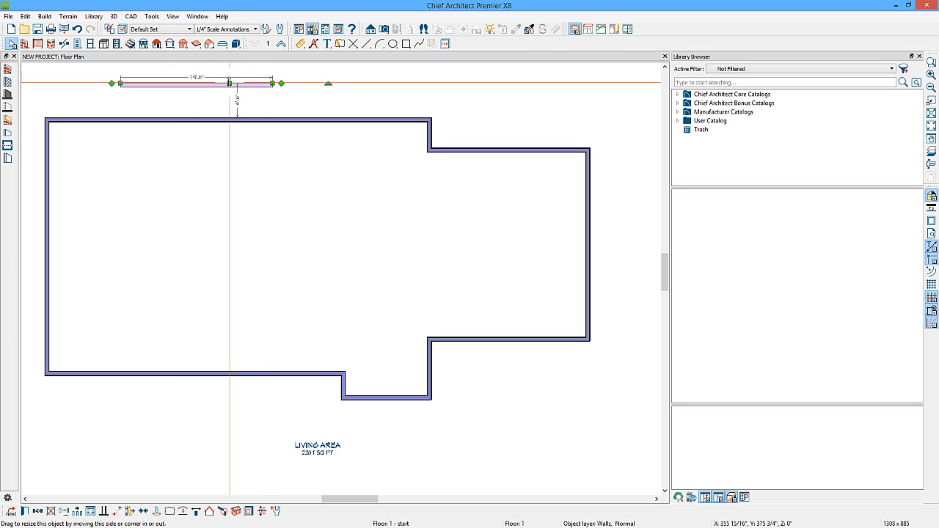
key("Delete")
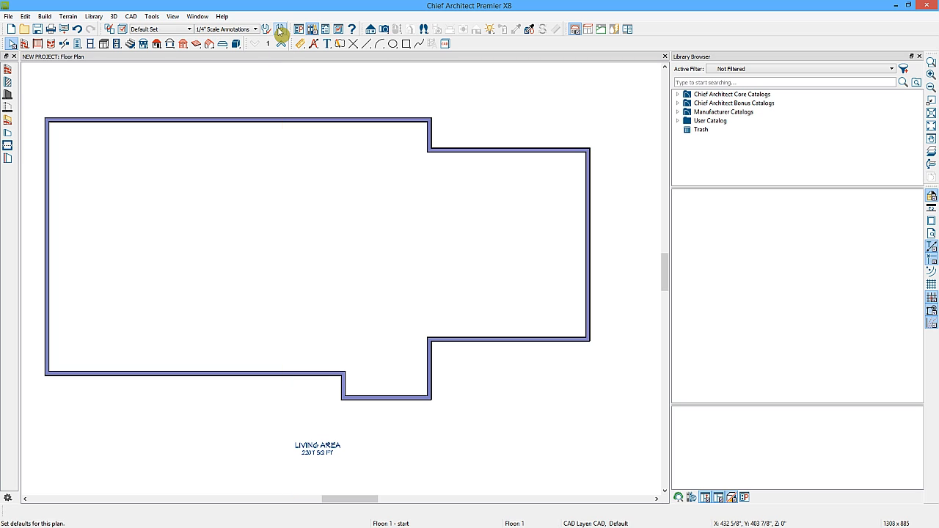
Examine the floor finish layers in the Kitchen/Bath/Utility Room defaults and accept them as they are.
left_click(280, 30)
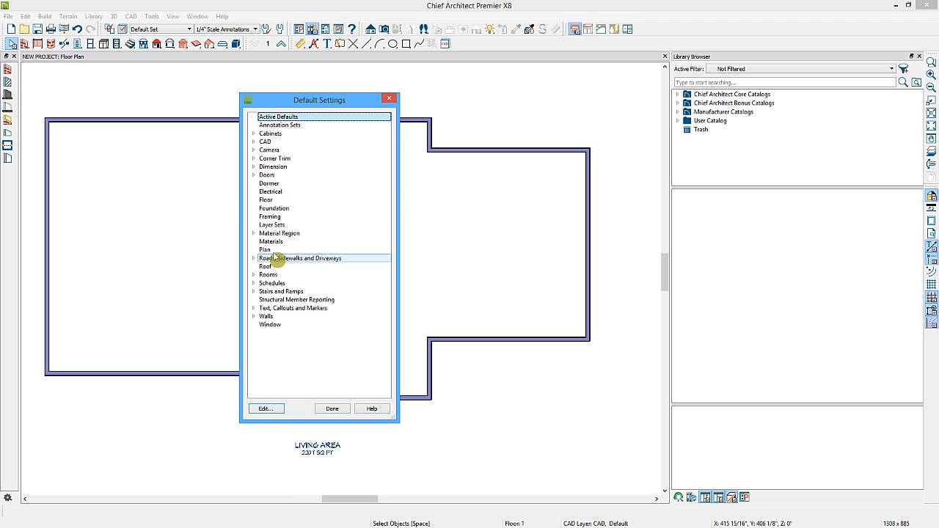
left_click(254, 274)
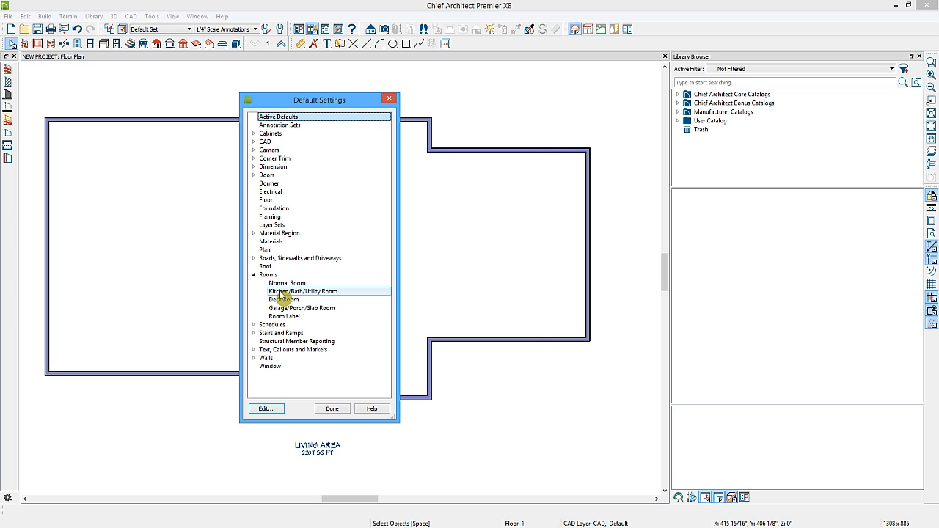
double_click(283, 294)
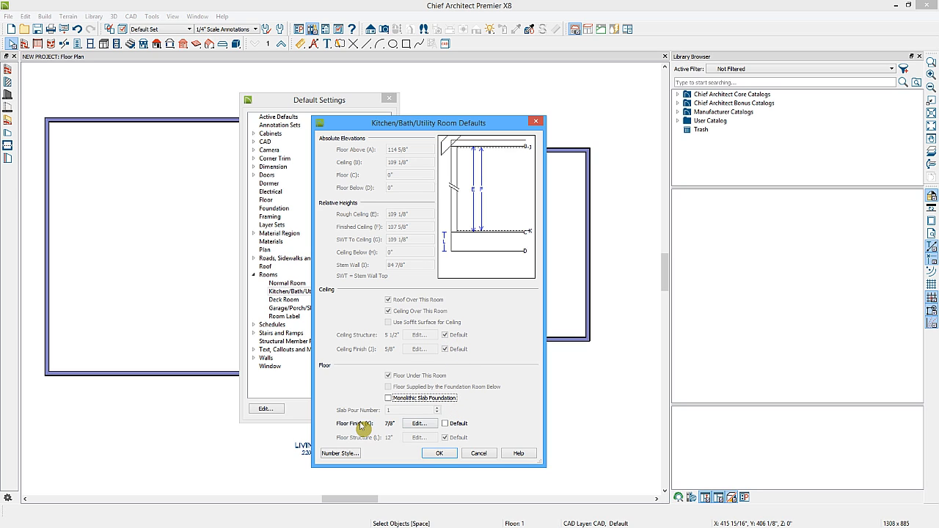
left_click(417, 425)
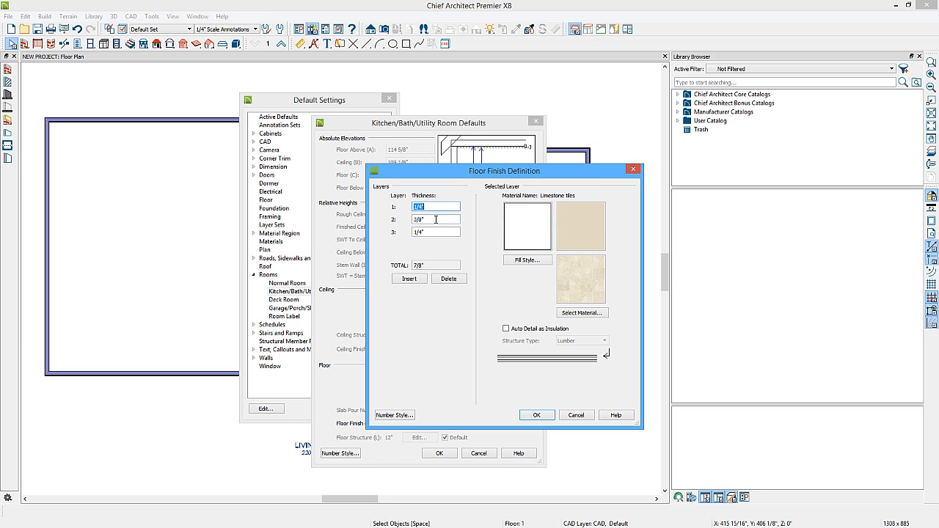
key("Tab")
left_click(436, 232)
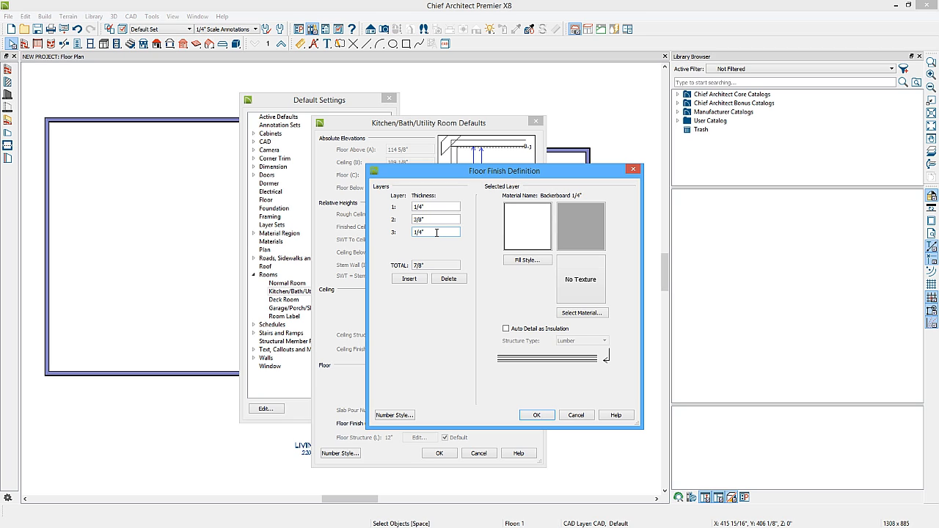
left_click(537, 415)
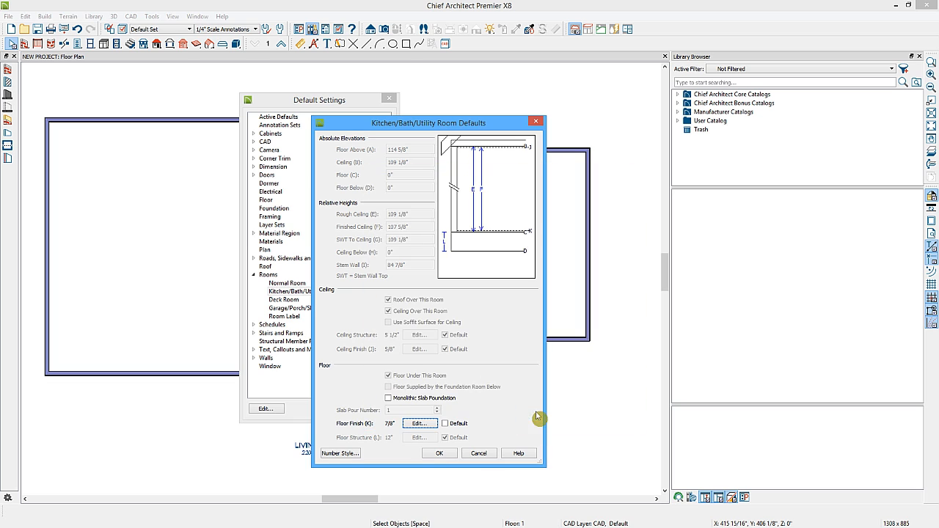
left_click(439, 454)
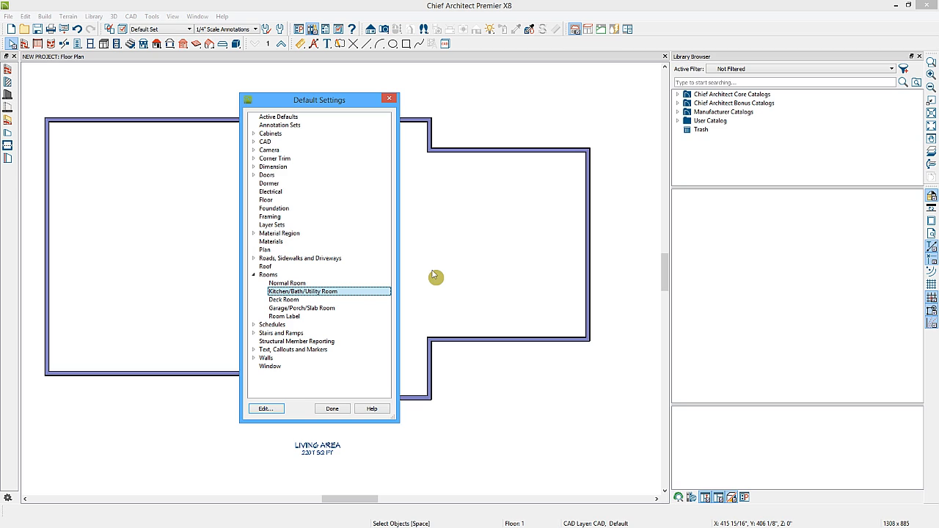
Review the layers of the Interior-4 wall type in the interior wall defaults and accept them unchanged.
double_click(294, 301)
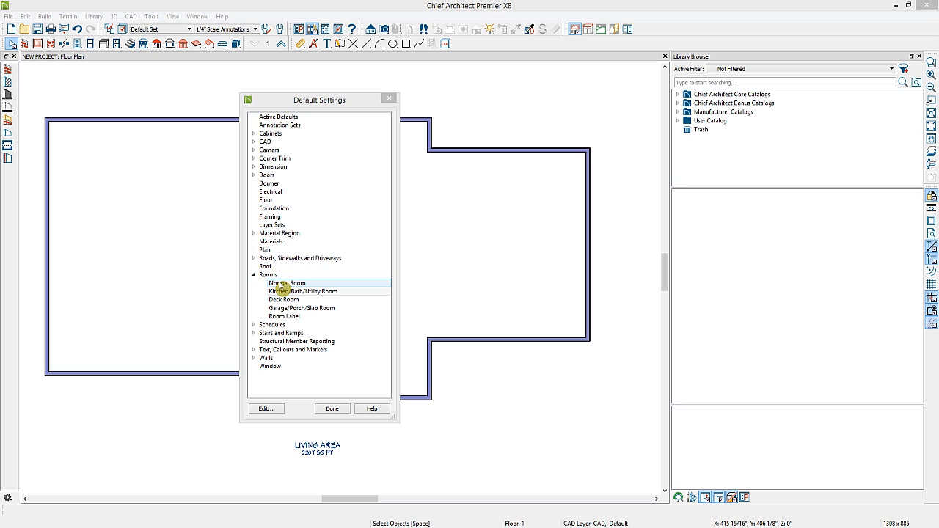
left_click(254, 358)
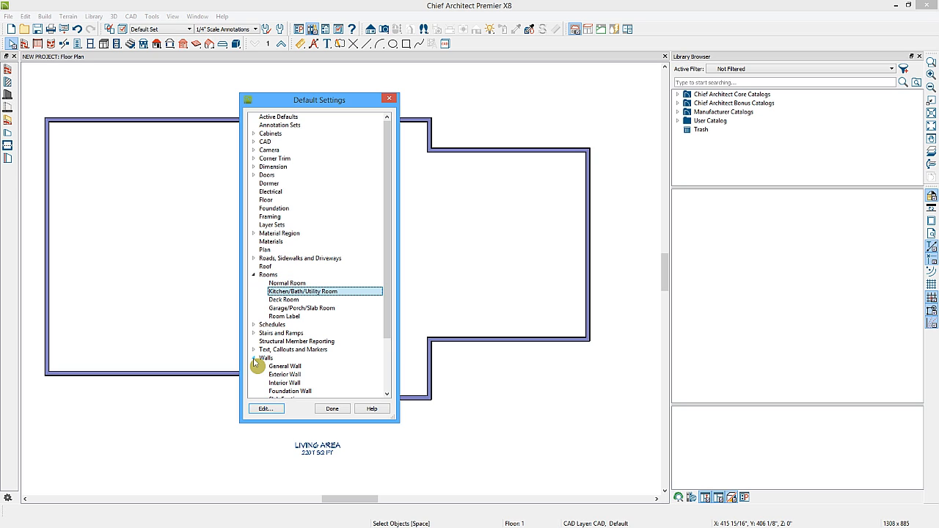
double_click(285, 382)
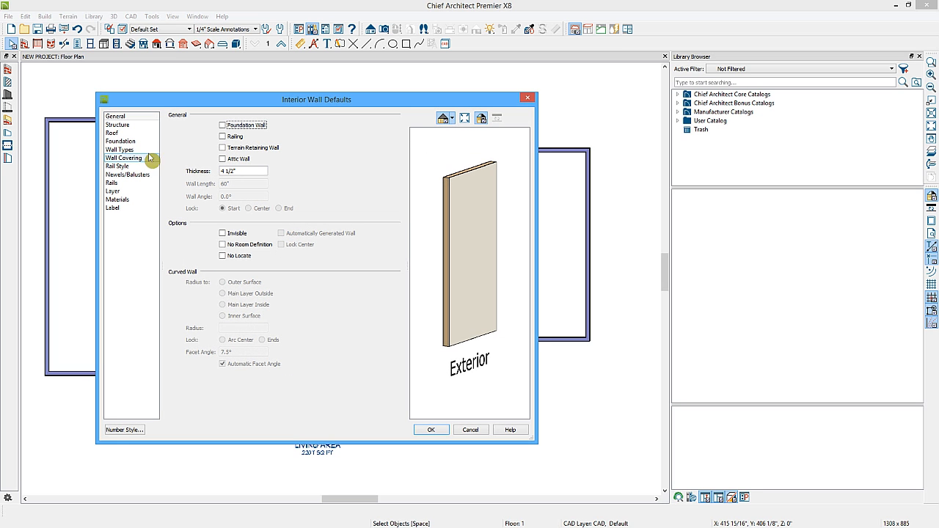
left_click(127, 149)
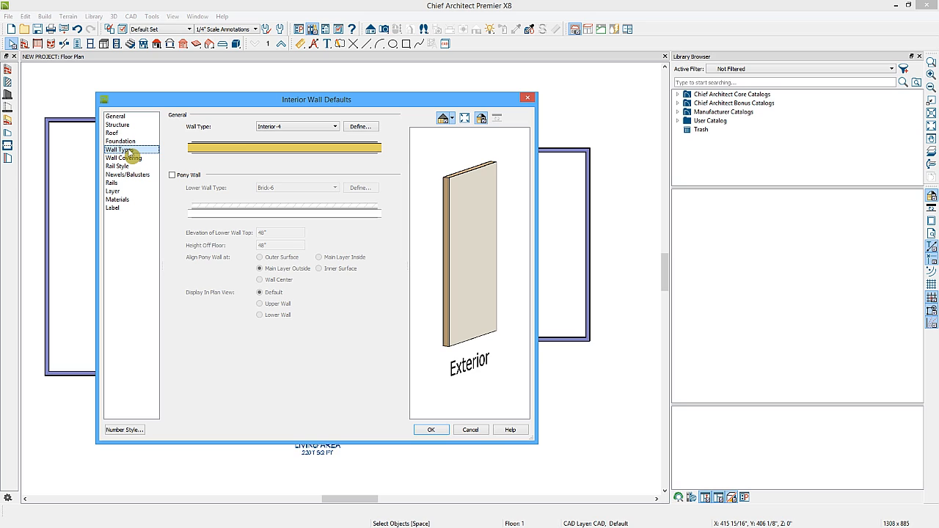
left_click(360, 127)
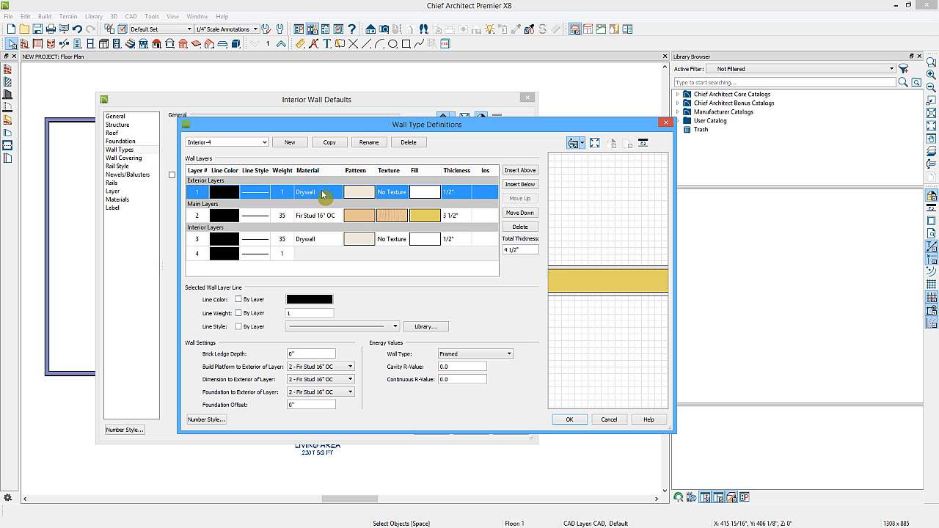
left_click(574, 418)
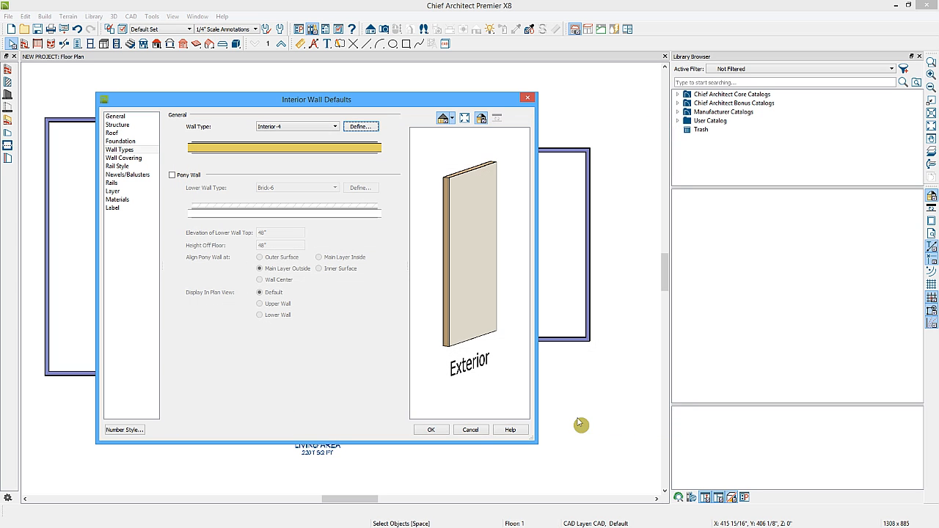
left_click(432, 429)
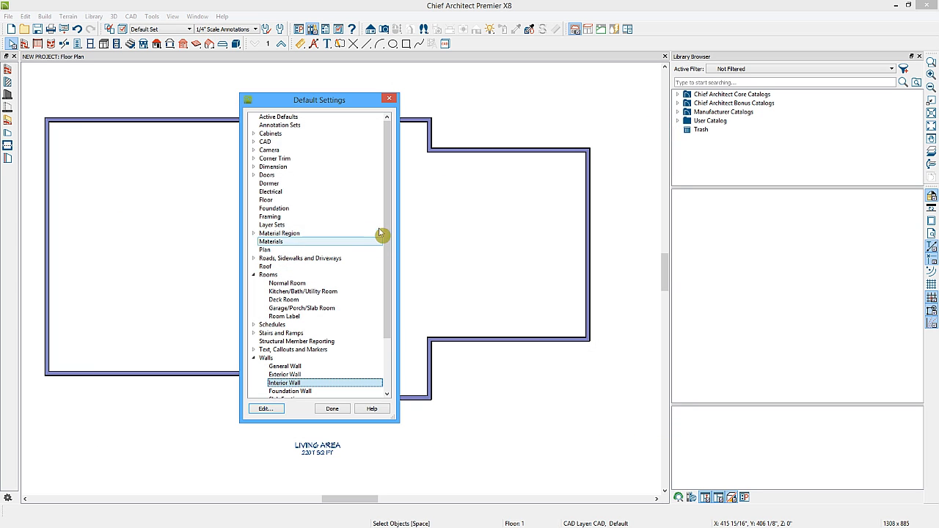
Review the structure, base molding profile and materials in the Floor 1 defaults, and accept them.
left_click(272, 201)
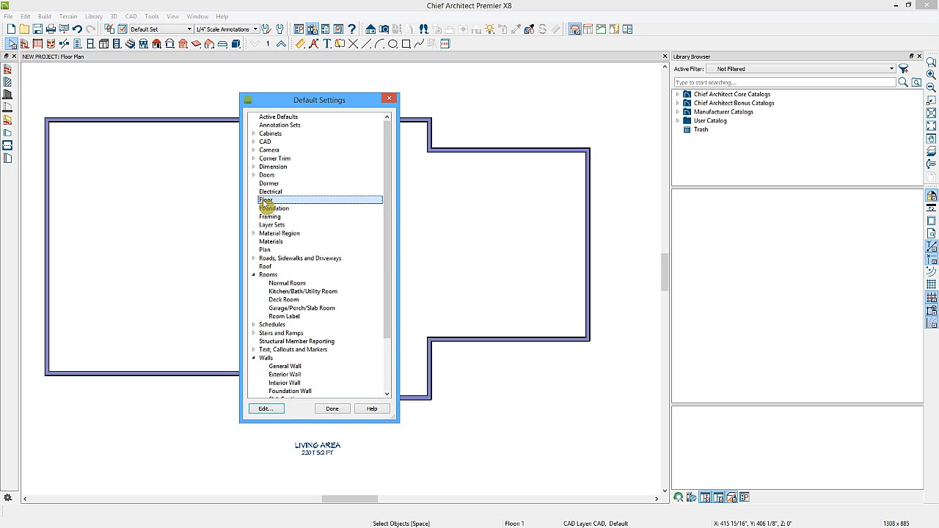
double_click(265, 203)
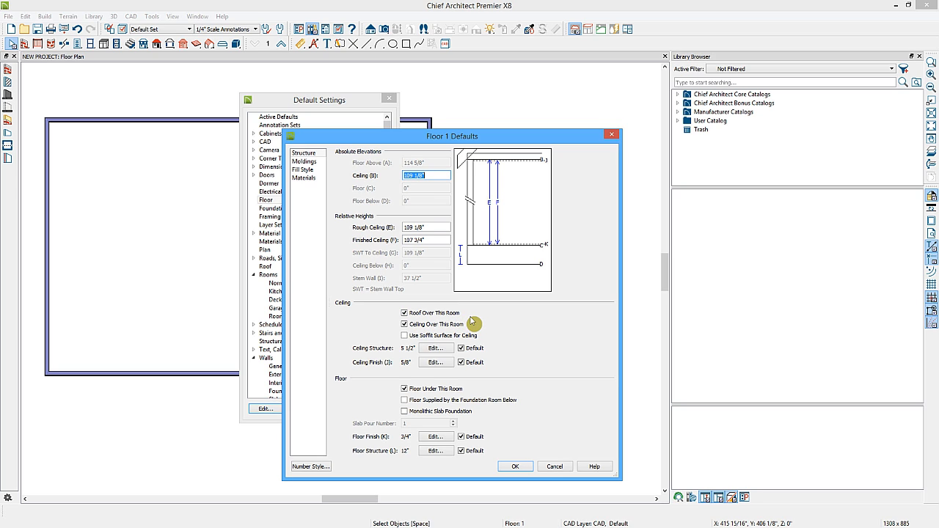
left_click(308, 162)
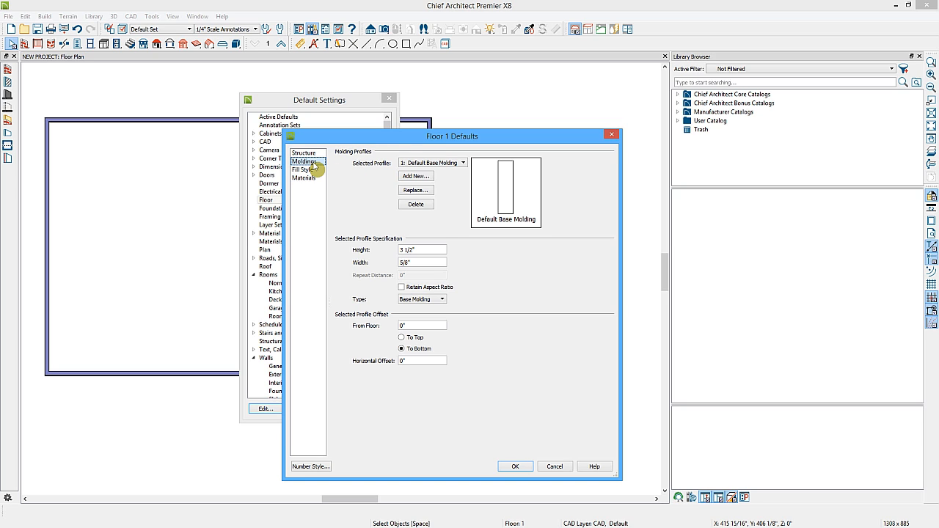
left_click(463, 163)
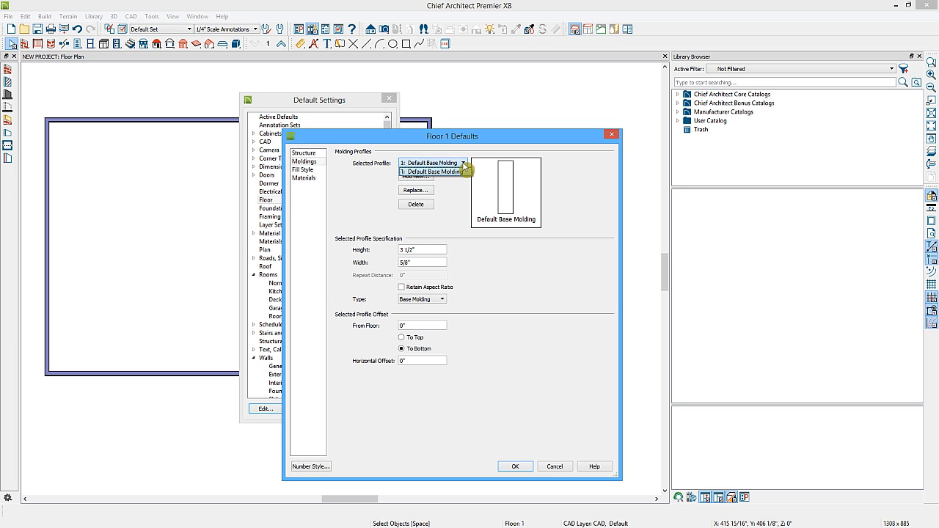
left_click(462, 171)
left_click(304, 178)
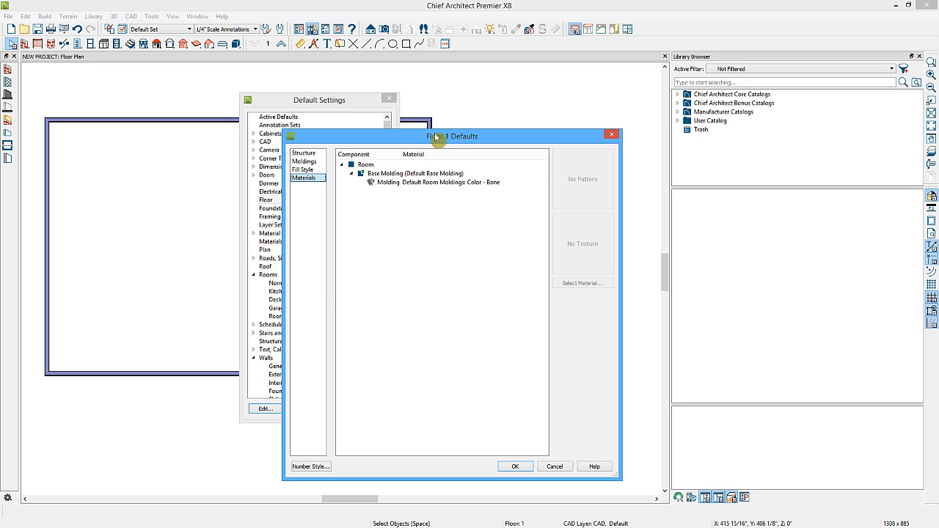
left_click(516, 467)
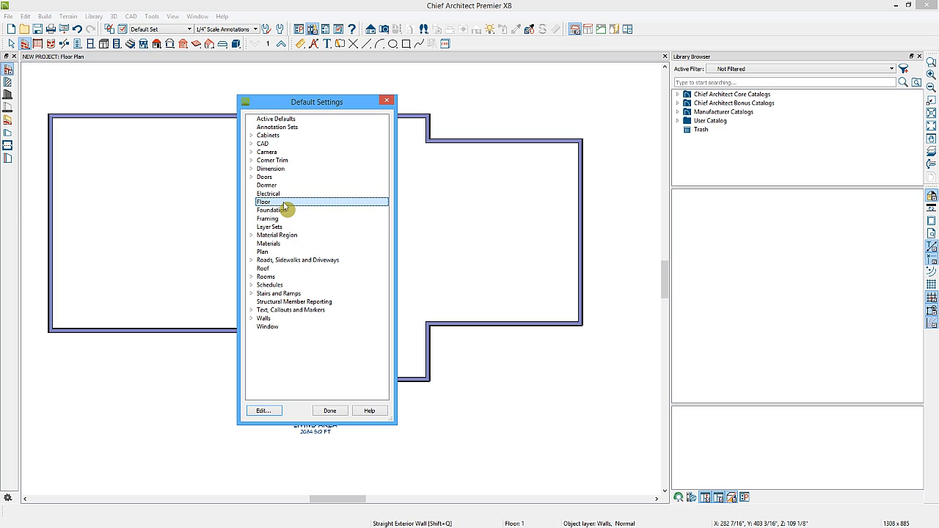
Examine the 1/4" Scale Dimension Defaults: primary format units, located objects, extensions, arrow and text style.
left_click(252, 170)
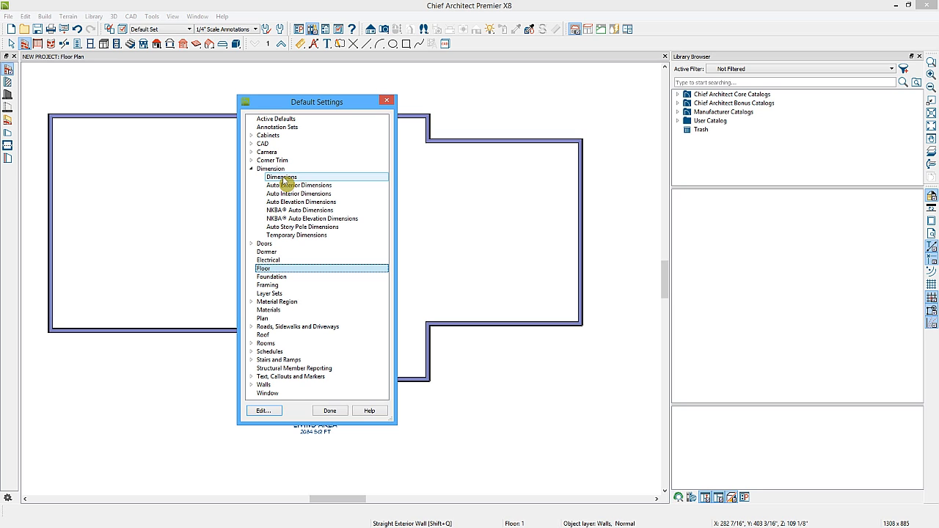
double_click(282, 179)
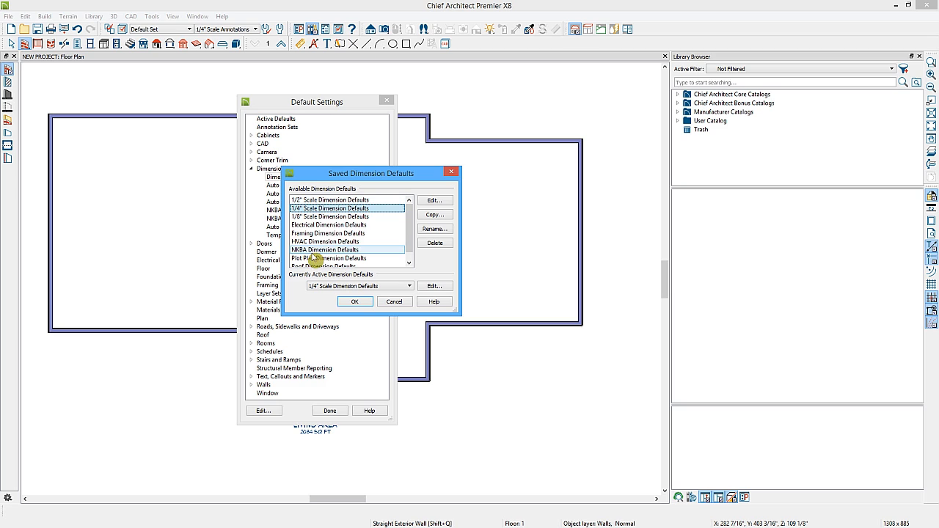
left_click(433, 201)
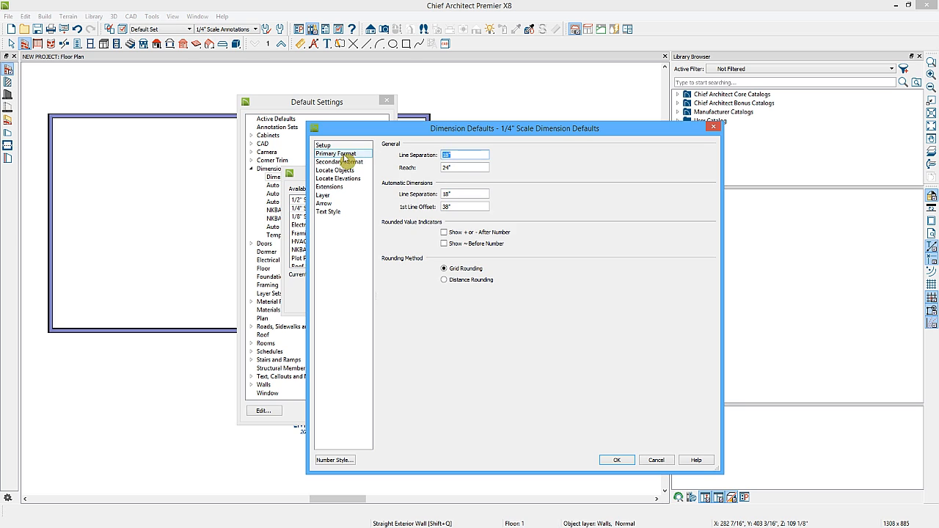
left_click(346, 158)
left_click(437, 160)
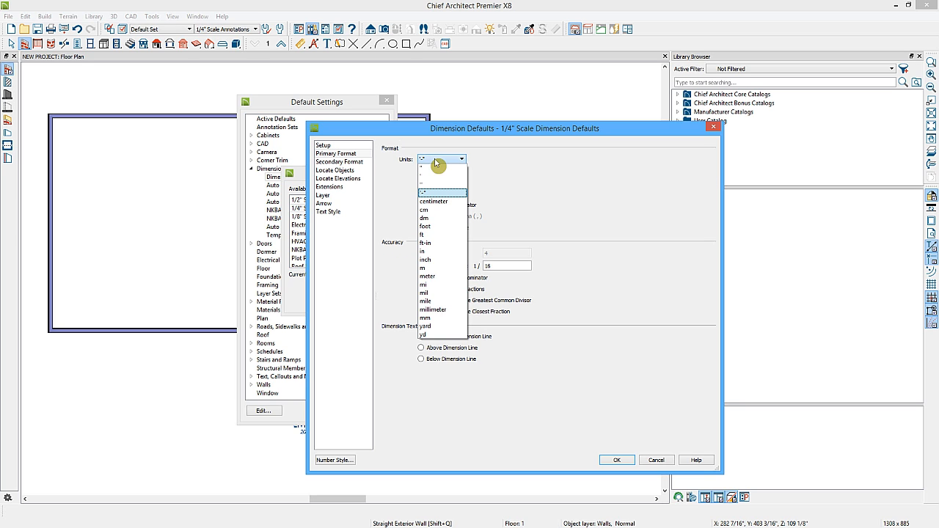
left_click(438, 160)
left_click(339, 170)
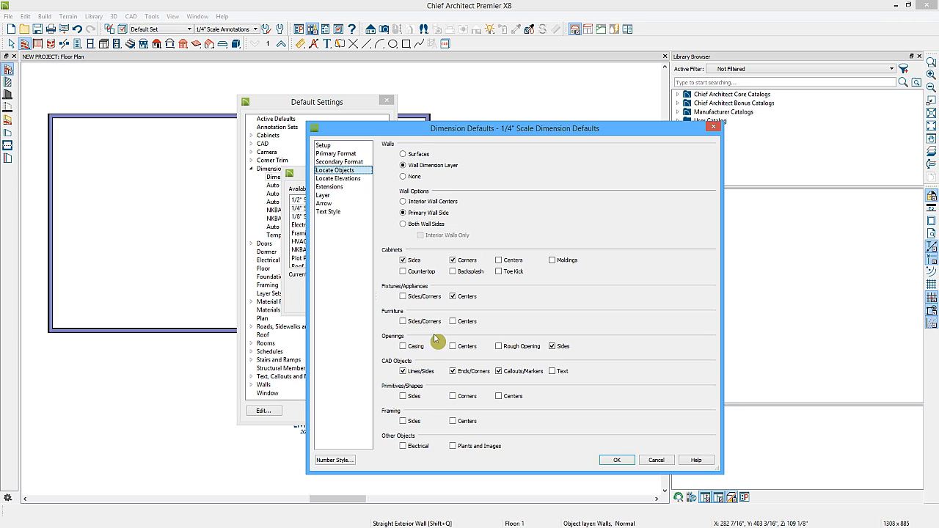
left_click(340, 189)
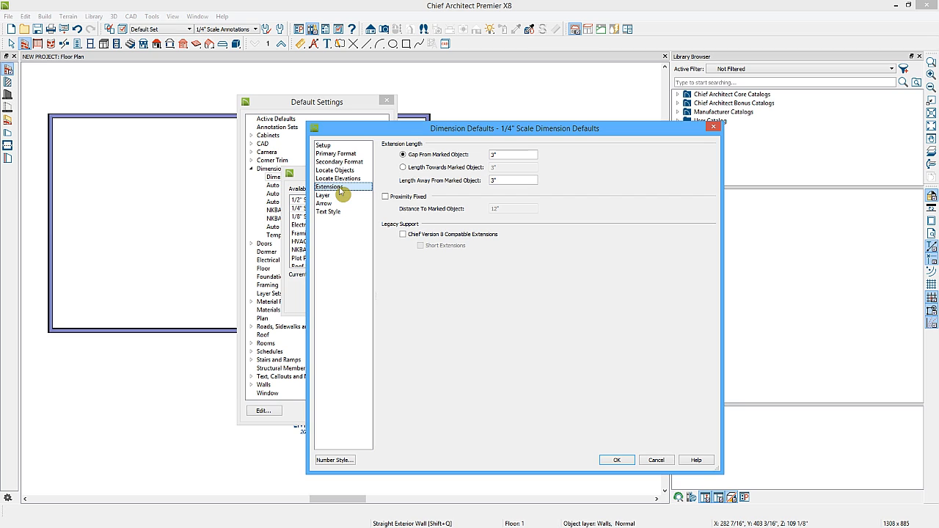
left_click(330, 204)
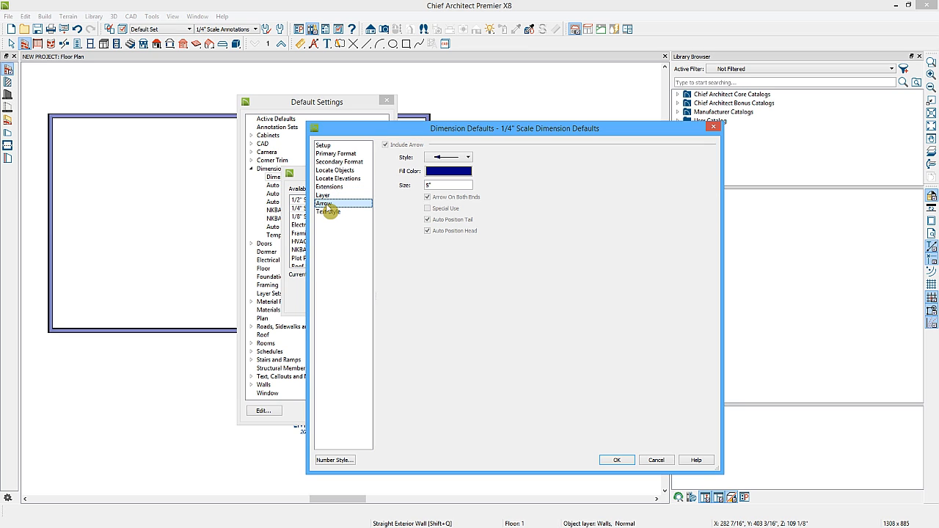
left_click(328, 212)
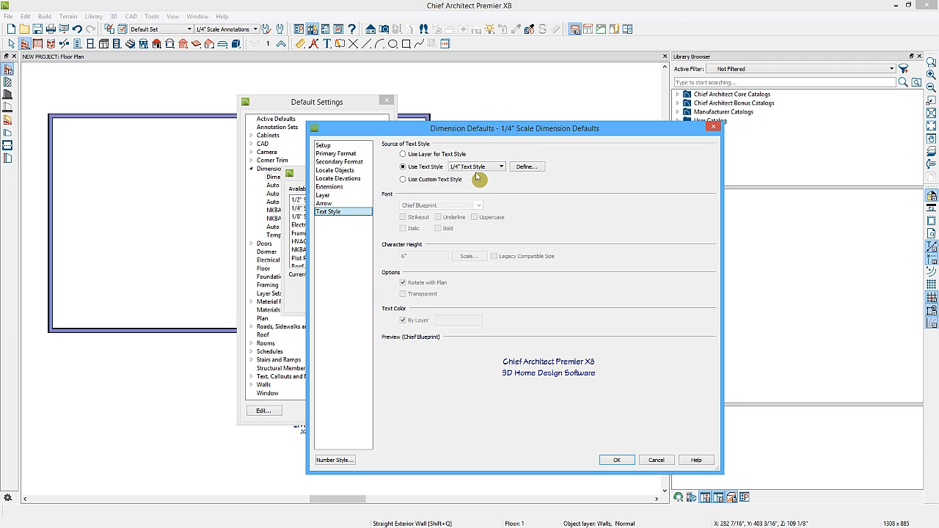
Check the font and character height of the 1/4" Text Style, and accept the text style and dimension defaults unchanged.
left_click(526, 170)
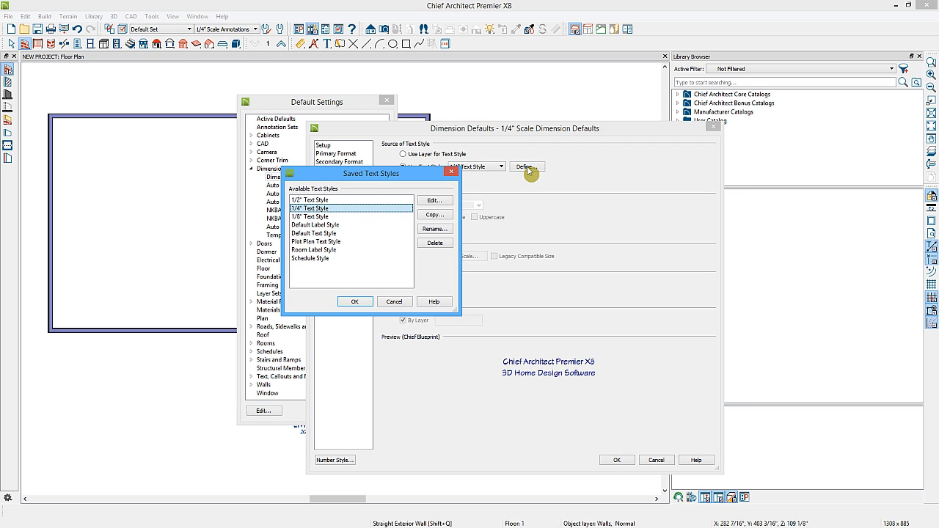
left_click(435, 200)
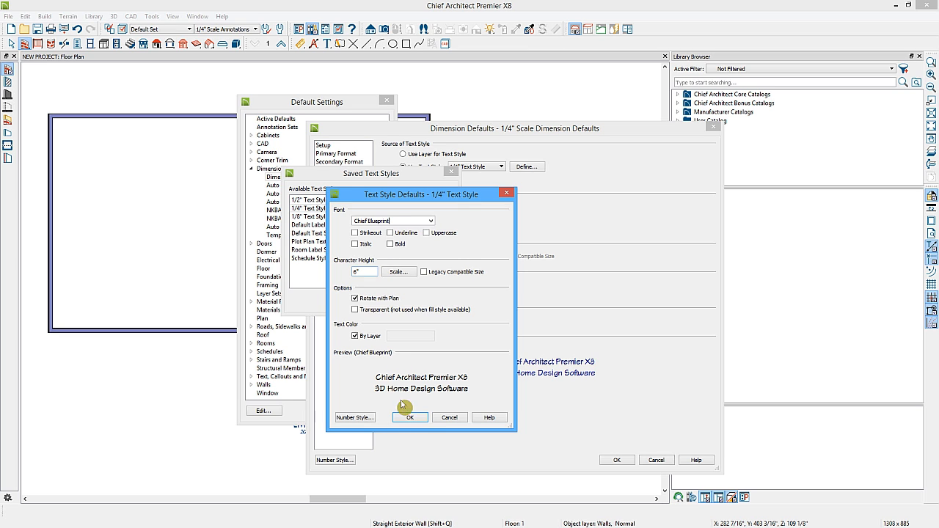
left_click(410, 418)
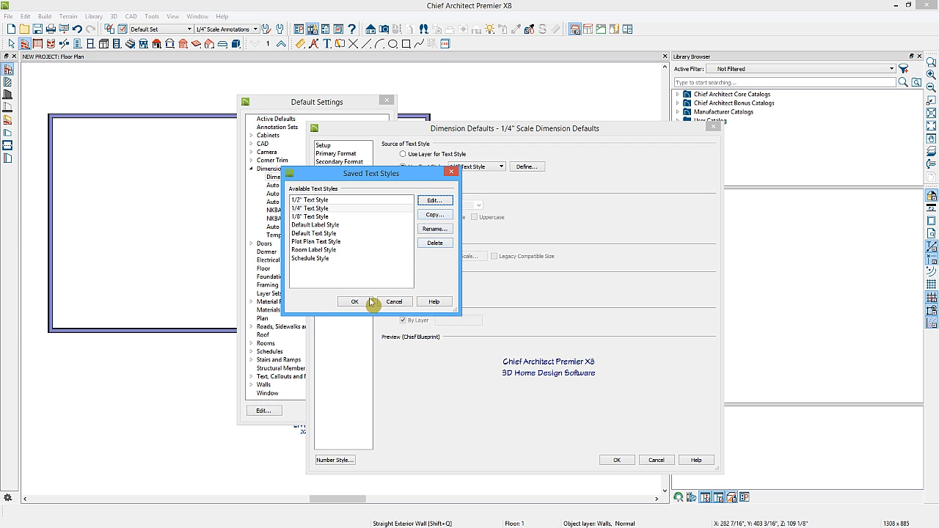
left_click(355, 303)
left_click(618, 459)
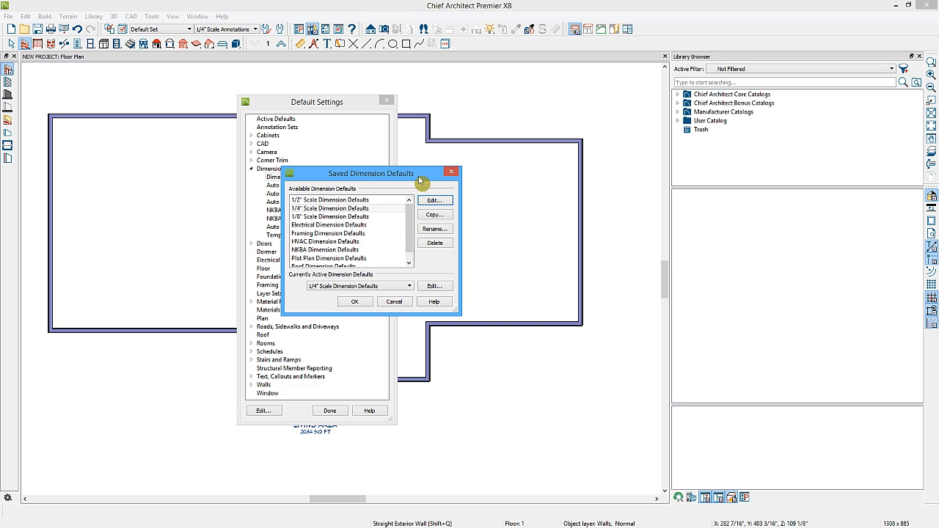
left_click(355, 302)
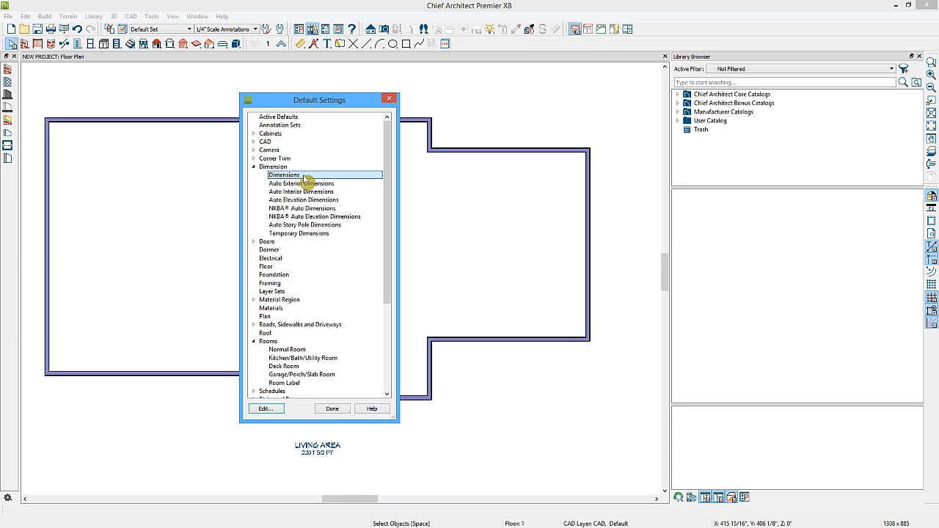
In the framing defaults, set the joist width of the Floor 1 subfloor to 1 1/2" and keep LVL as rim joist type.
double_click(276, 285)
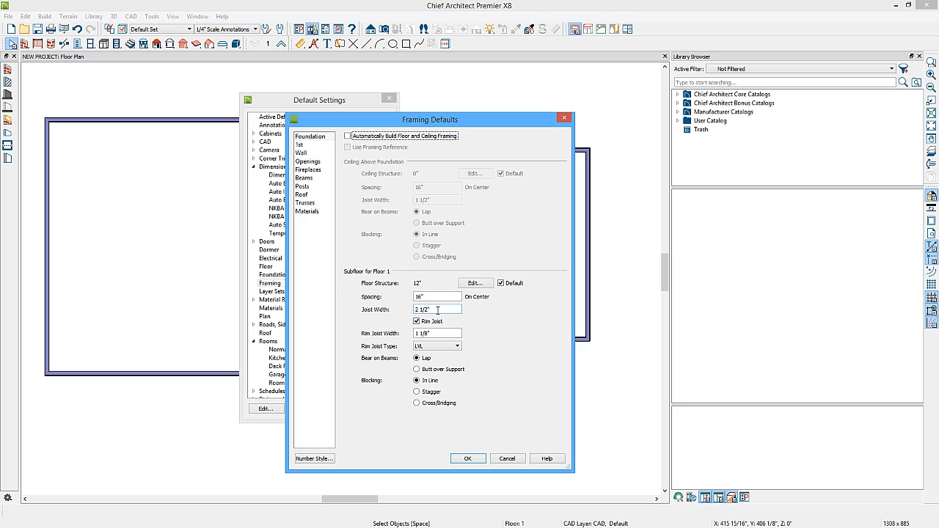
left_click_drag(437, 310, 383, 312)
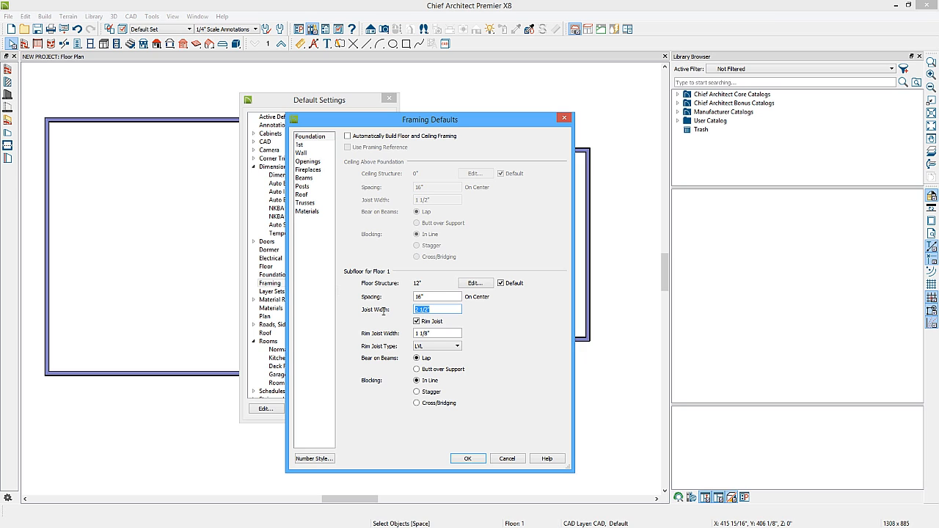
type("1")
left_click(437, 297)
left_click(457, 347)
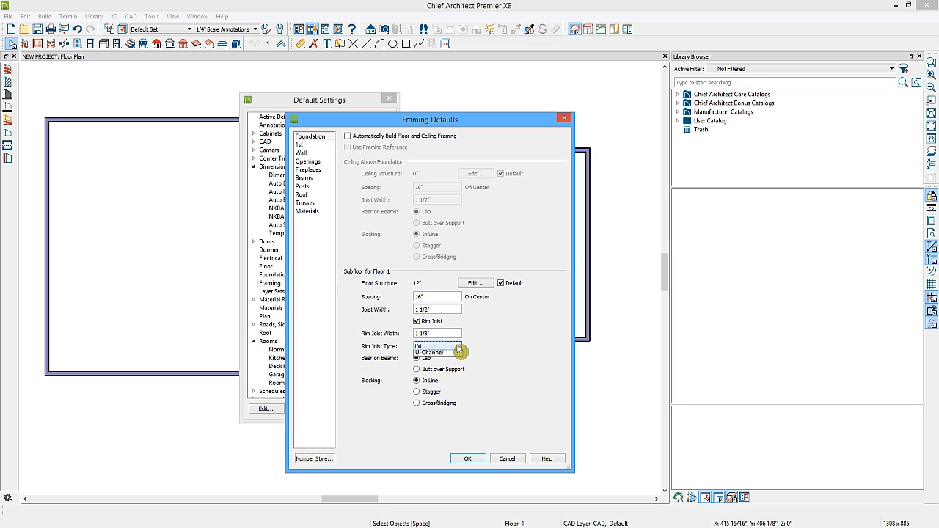
left_click(457, 349)
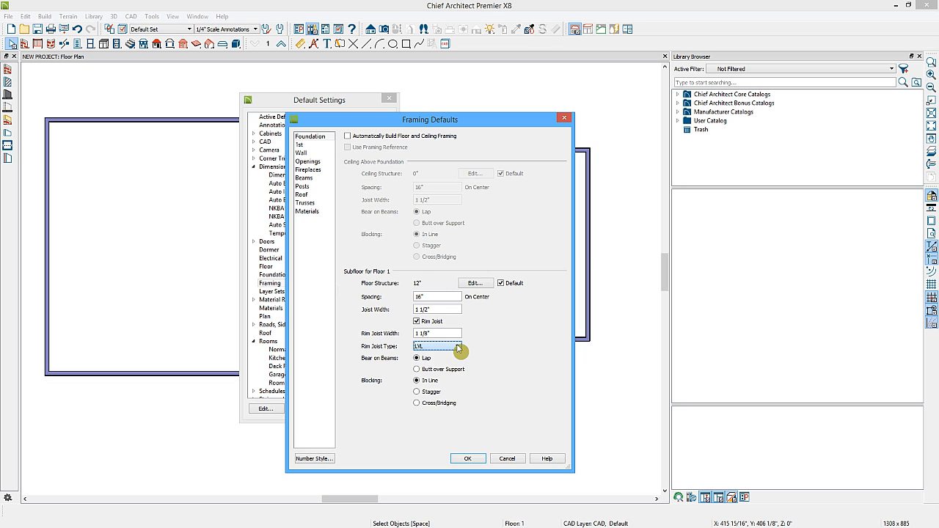
Set the joist width of the Floor 2 subfloor to 1.5", check the wall framing page, and accept the framing defaults.
left_click(308, 145)
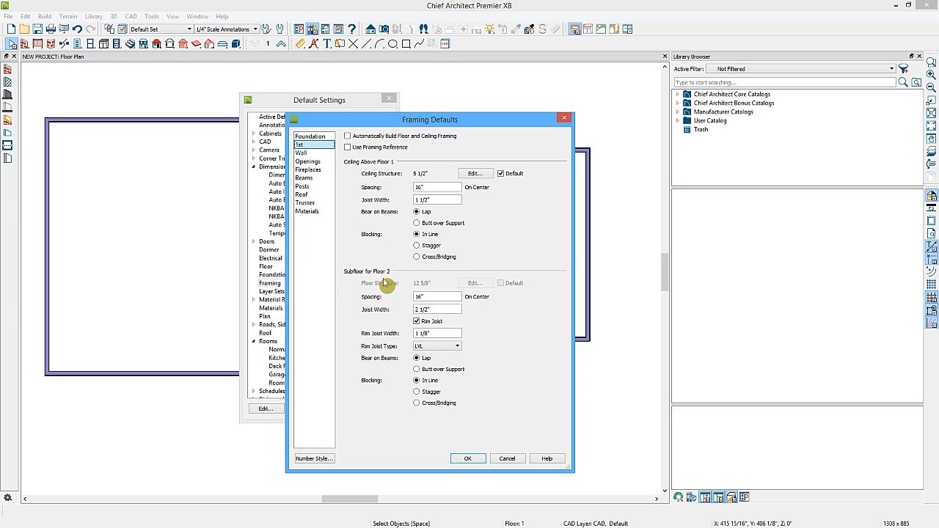
left_click(437, 309)
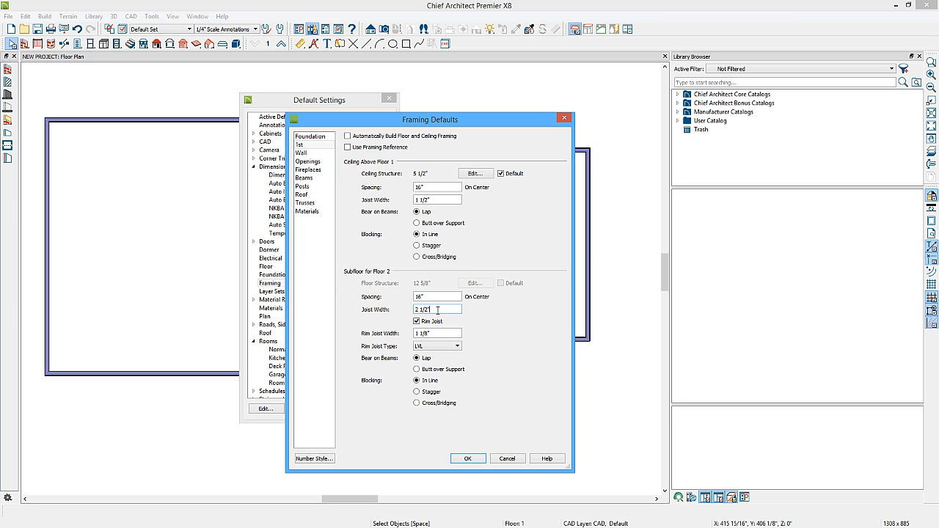
left_click_drag(438, 310, 403, 310)
type("1.5")
left_click(309, 153)
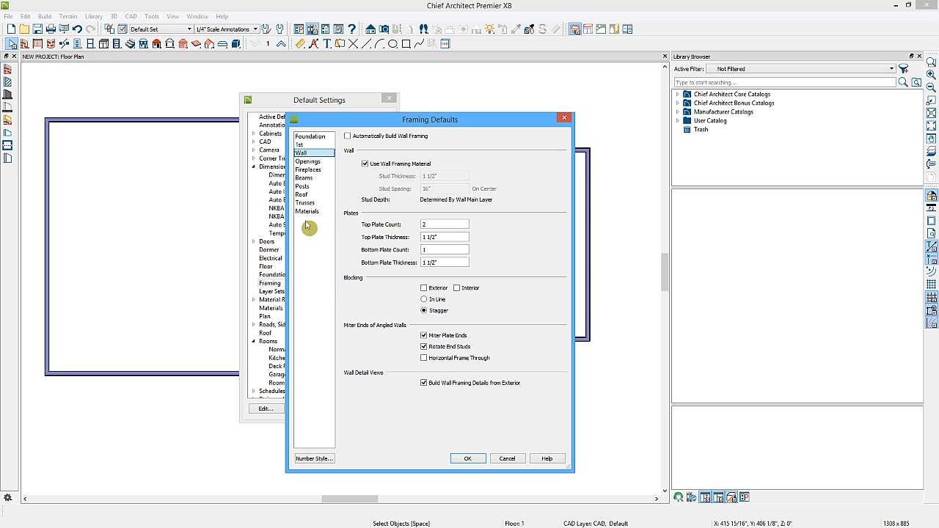
left_click(470, 458)
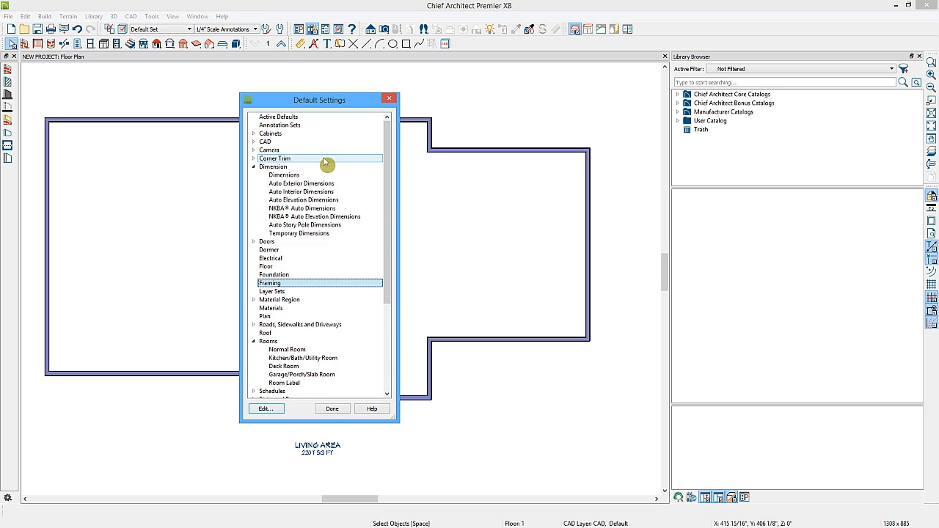
Look through the default categories for cabinets, doors and windows, and close the default settings.
left_click(253, 167)
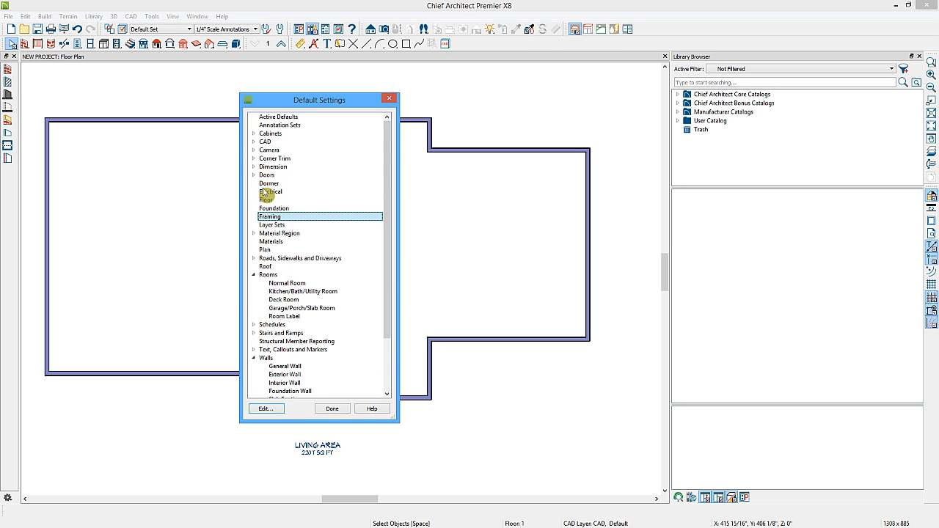
left_click(254, 276)
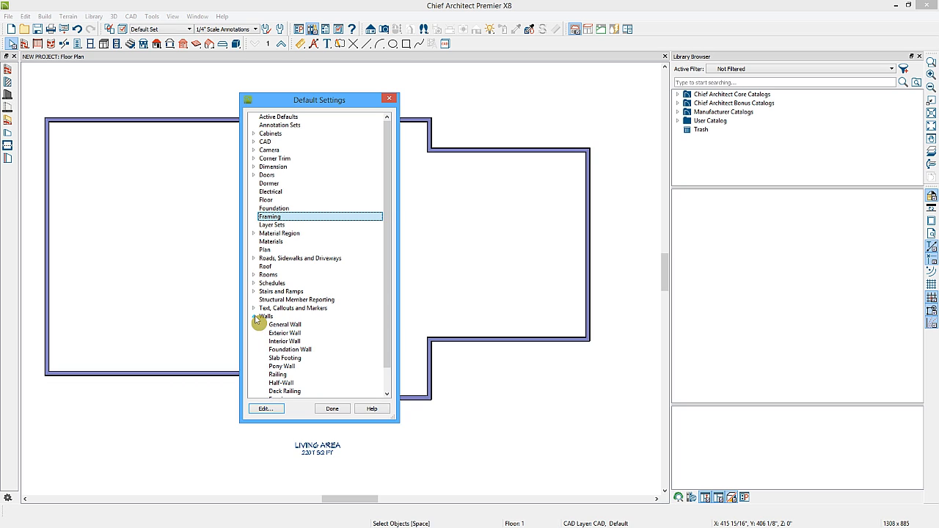
left_click(253, 317)
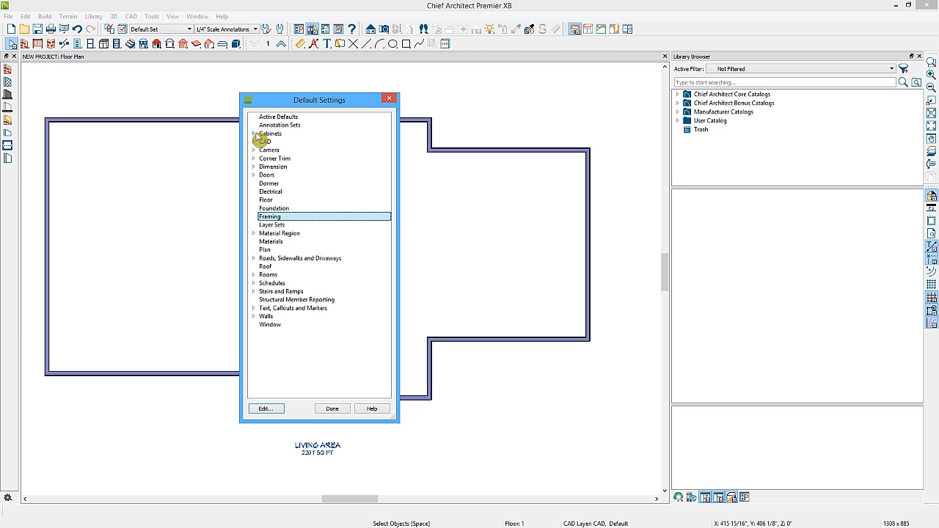
left_click(254, 134)
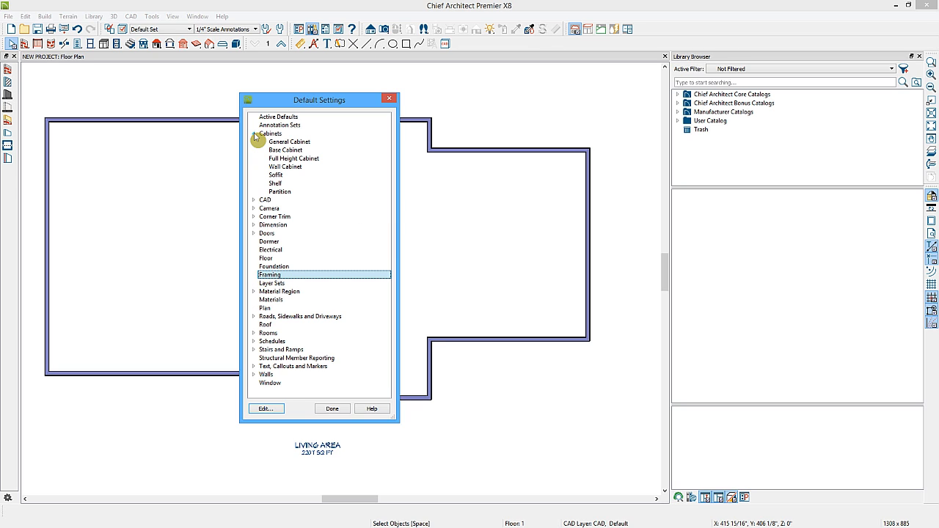
left_click(254, 134)
left_click(254, 174)
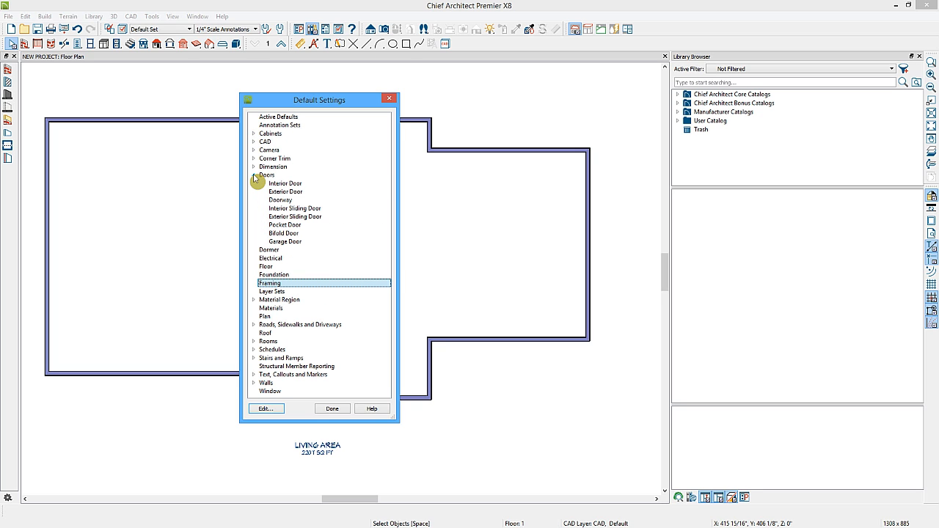
left_click(256, 176)
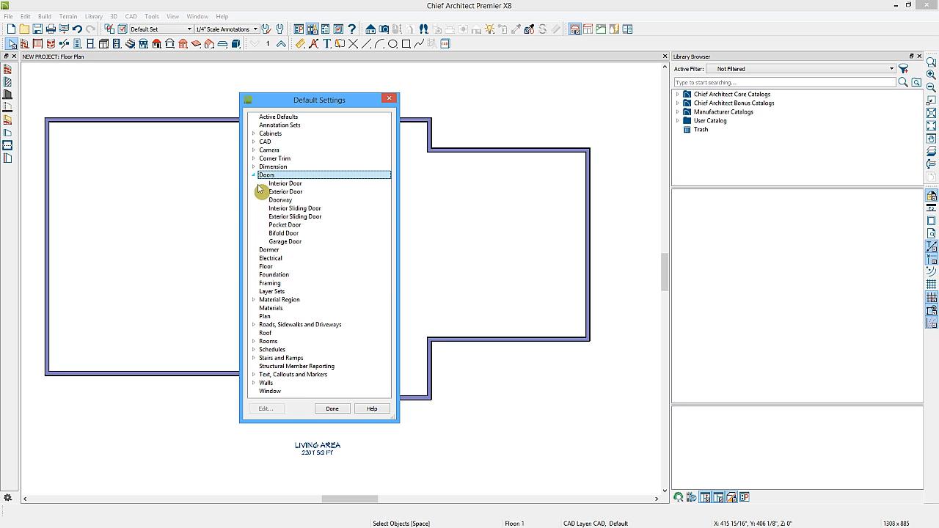
left_click(276, 392)
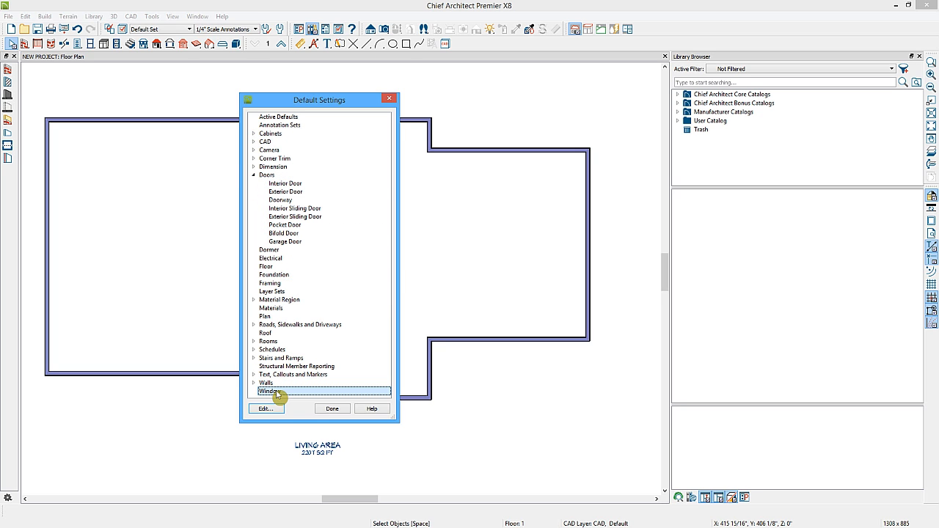
left_click(333, 408)
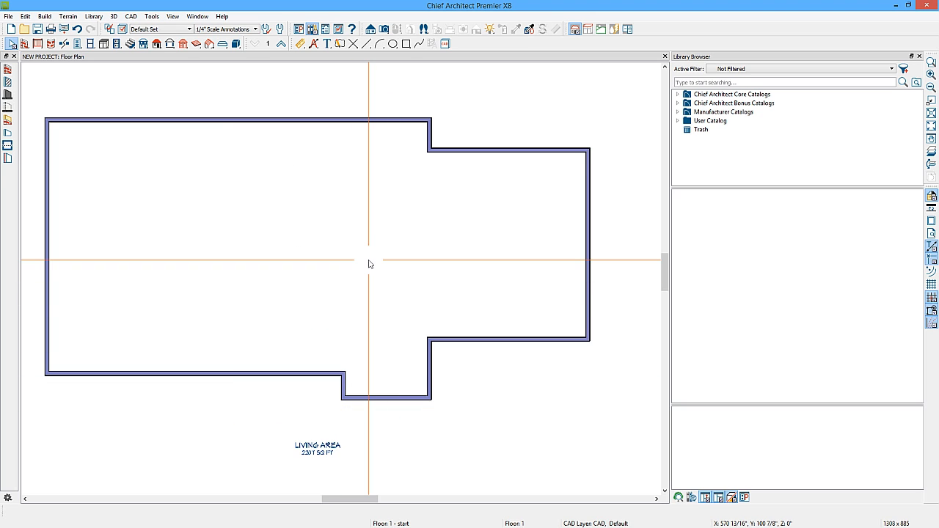